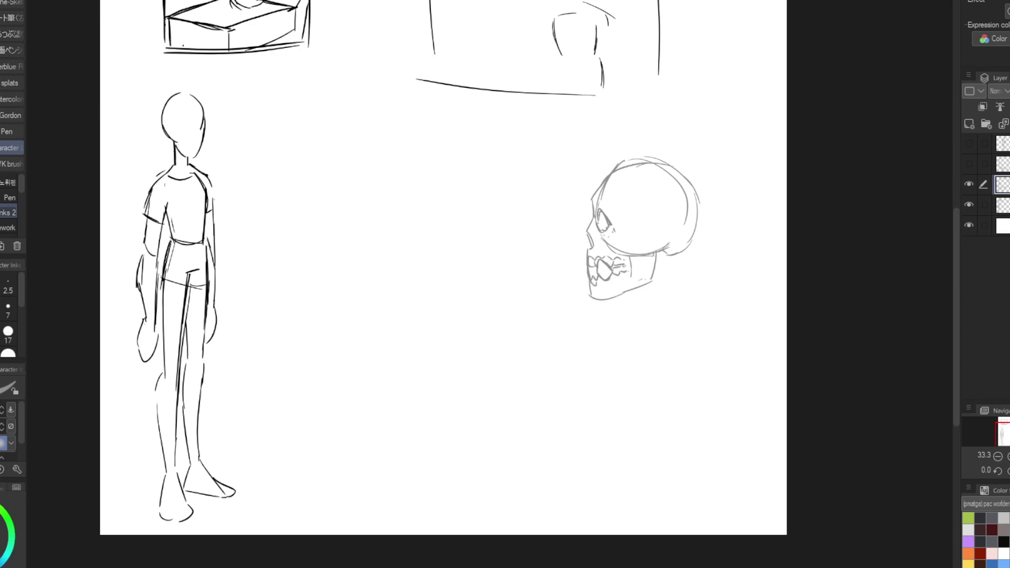
Step: Sketch a small pointed horn on the skull's forehead and extend the nasal bone slightly
key("h")
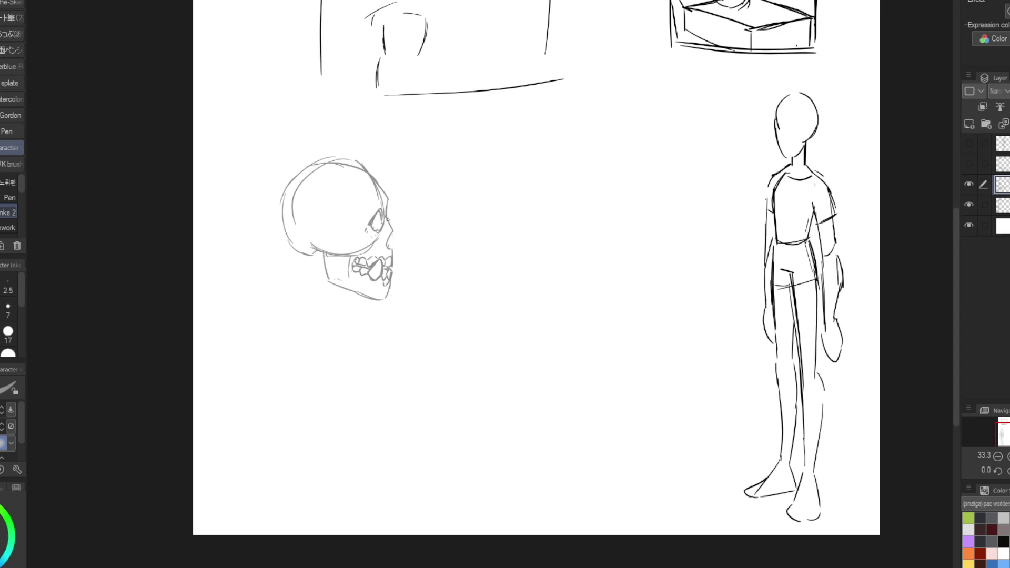
left_click_drag(353, 174, 370, 176)
key("h")
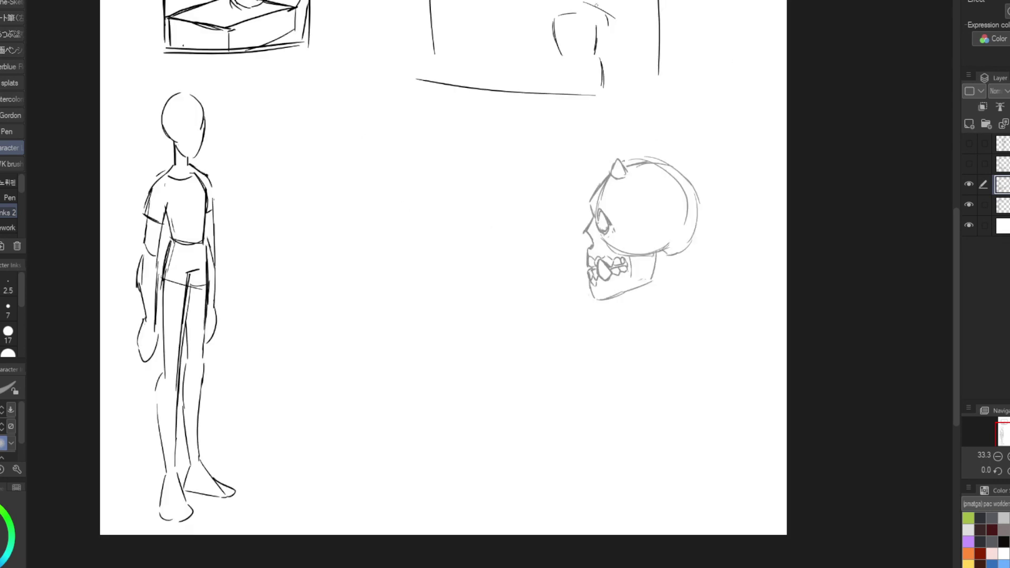
Step: Sketch a large swept-back horn from the rear top of the skull and adjust its shape with a free transform
mouse_move(651, 179)
left_mouse_down()
mouse_move(579, 179)
mouse_move(616, 195)
left_mouse_up()
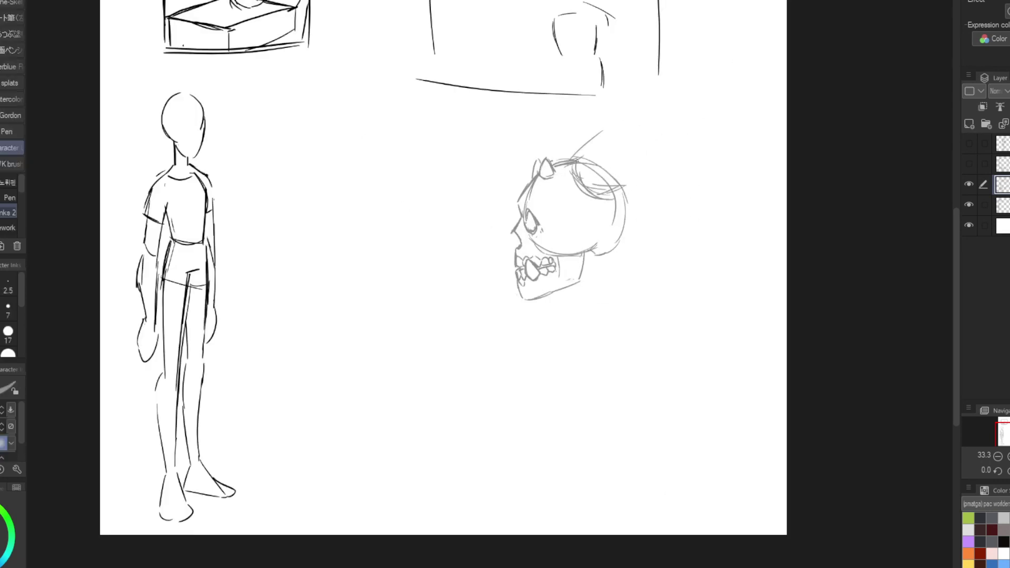
mouse_move(572, 158)
left_mouse_down()
mouse_move(677, 139)
mouse_move(640, 125)
mouse_move(616, 184)
mouse_move(699, 86)
left_mouse_up()
key("h")
key("h")
key("ctrl+t")
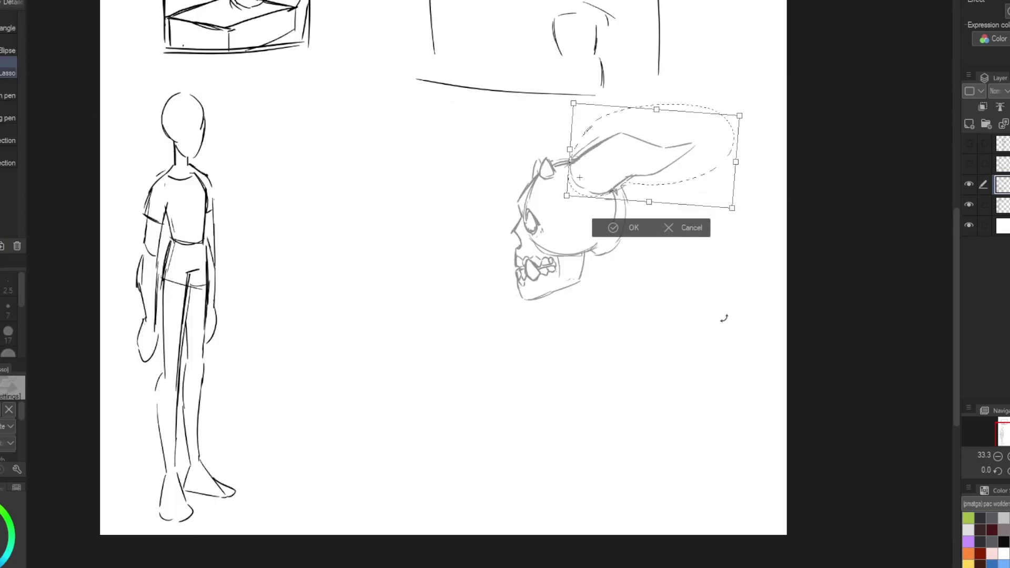
key("Return")
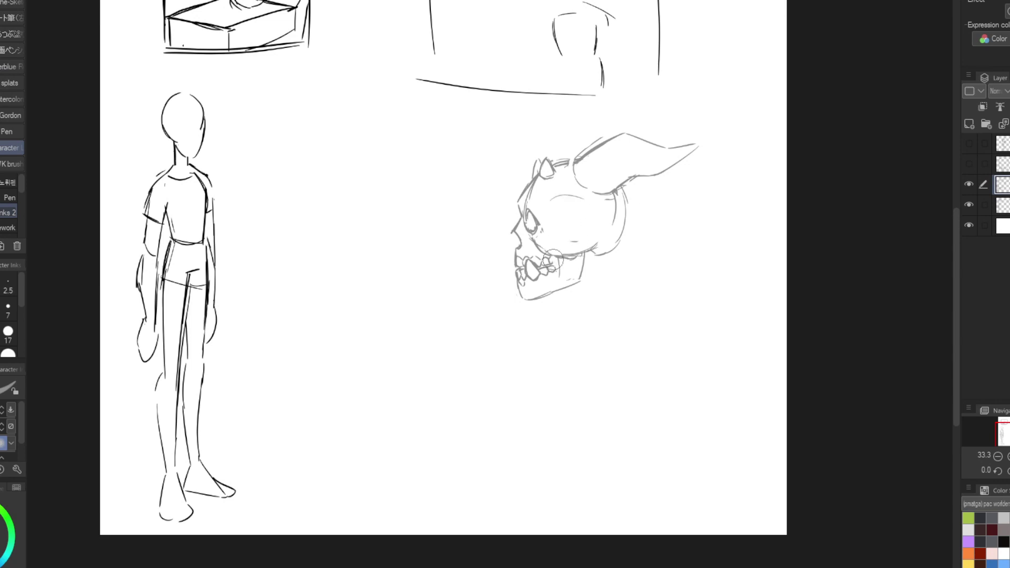
Step: Refine the skull sketch's teeth and jaw, checking it in a mirrored view
key("h")
mouse_move(428, 247)
left_mouse_down()
mouse_move(436, 291)
mouse_move(491, 250)
mouse_move(450, 269)
left_mouse_up()
key("Return")
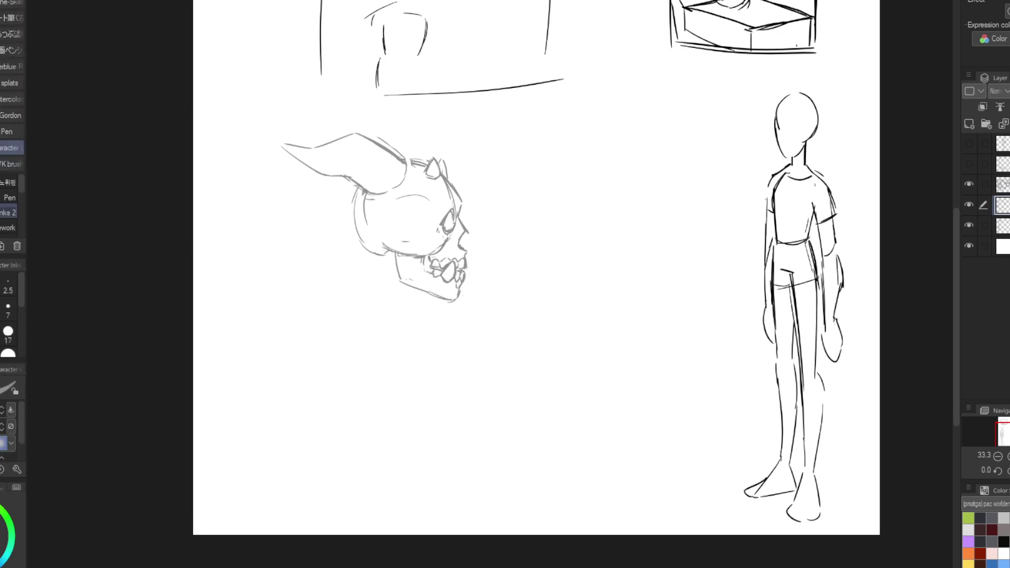
Step: Sketch a column of neck vertebrae descending from the base of the skull on a separate layer
left_click(1000, 184)
mouse_move(371, 258)
left_mouse_down()
mouse_move(395, 278)
mouse_move(389, 327)
left_mouse_up()
key("h")
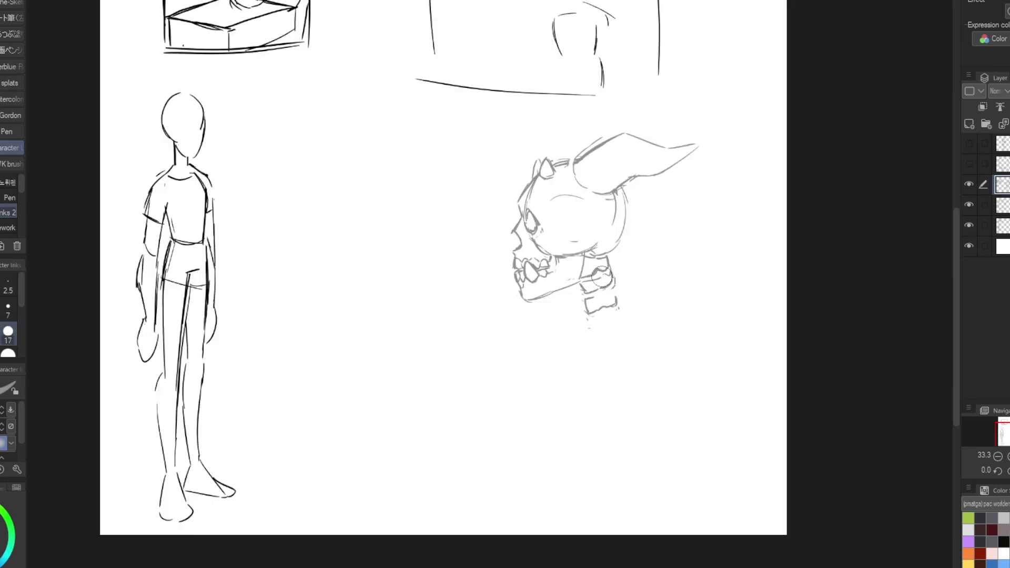
mouse_move(586, 275)
left_mouse_down()
mouse_move(607, 329)
mouse_move(617, 298)
mouse_move(634, 333)
left_mouse_up()
key("h")
Step: Redraw the back of the skull on the layer below as a wider curve beneath the large horn
key("alt+bracketleft")
left_click_drag(365, 198, 362, 262)
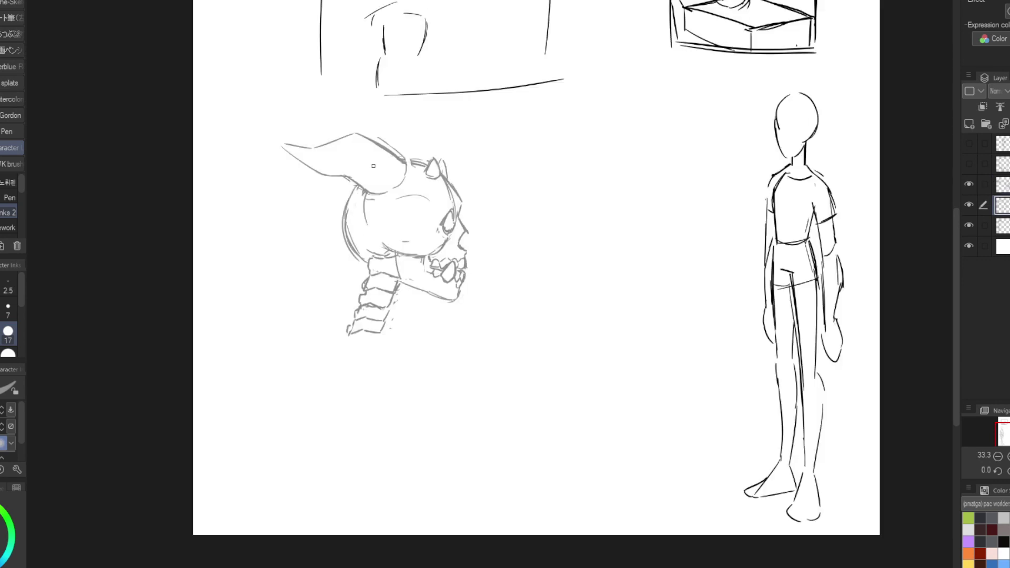
key("h")
key("h")
Step: Rough in the shoulder slopes at the base of the spine, undoing the strokes that do not fit
mouse_move(336, 349)
left_mouse_down()
mouse_move(376, 369)
mouse_move(389, 405)
mouse_move(373, 415)
mouse_move(399, 389)
left_mouse_up()
key("ctrl+z")
key("ctrl+z")
left_click_drag(400, 390, 443, 428)
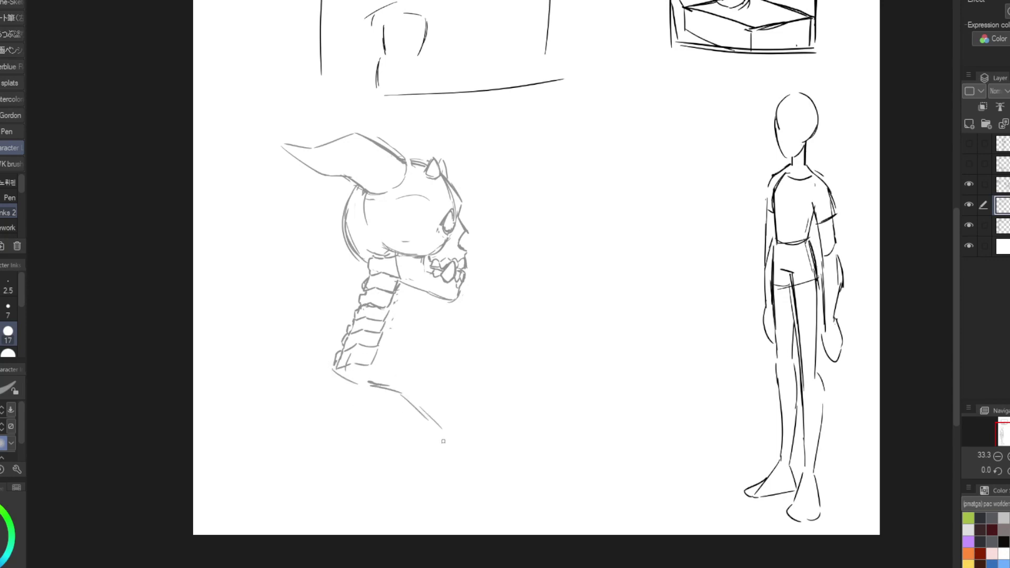
key("h")
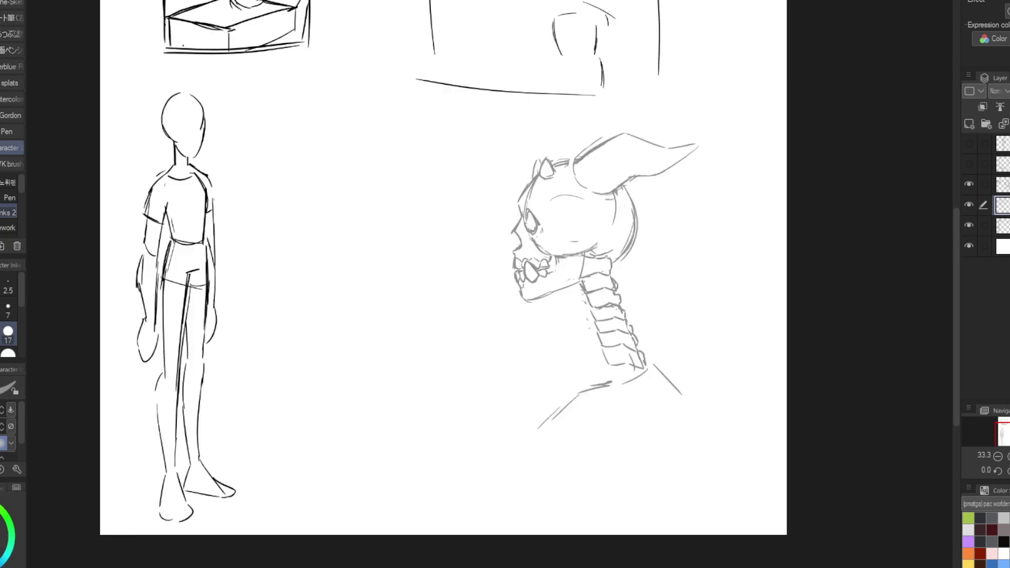
left_click_drag(661, 334, 639, 369)
key("ctrl+z")
key("h")
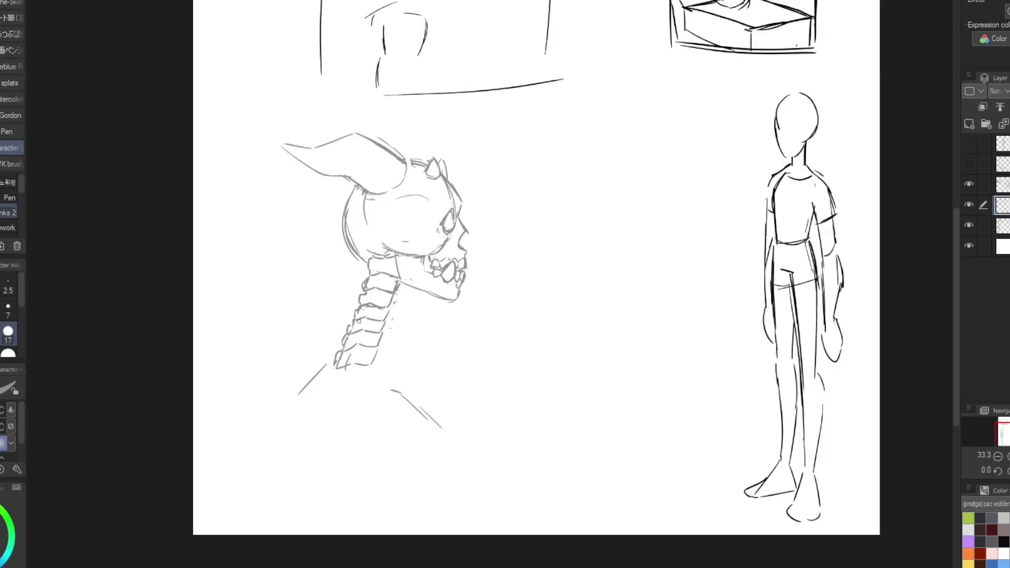
Step: Sketch the neck contours, the front shoulder slope and the rounded upper arm around the spine
left_click_drag(344, 320, 386, 381)
key("ctrl+z")
mouse_move(412, 342)
left_mouse_down()
mouse_move(398, 367)
mouse_move(416, 394)
left_mouse_up()
left_click_drag(402, 375, 468, 420)
left_click_drag(309, 395, 270, 449)
left_click_drag(359, 436, 352, 475)
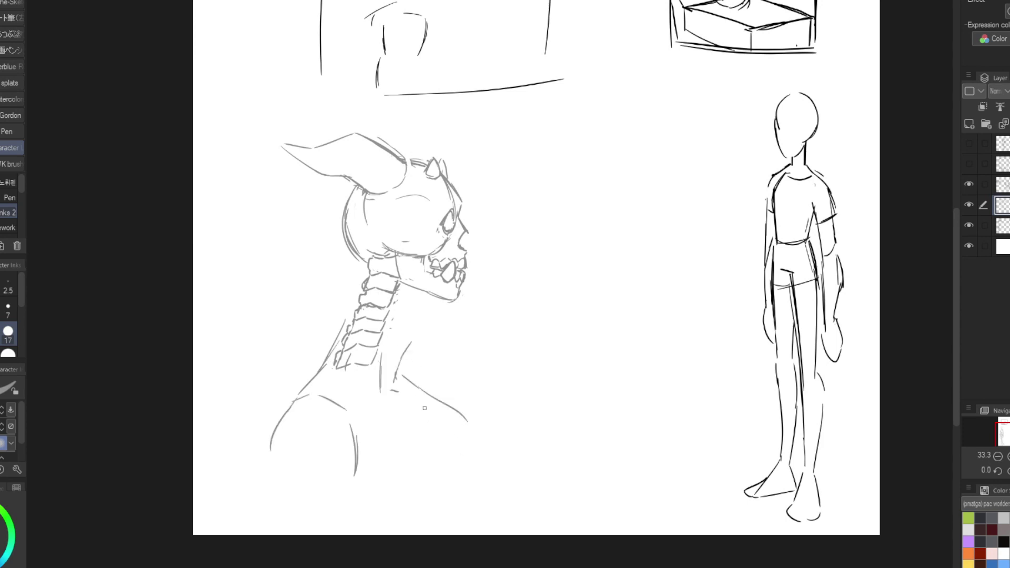
Step: Add the chest-side arm contour and extend the back of the neck down to the shoulder
left_click_drag(421, 406, 442, 429)
key("h")
left_click_drag(541, 429, 521, 470)
left_click_drag(634, 307, 685, 399)
key("h")
key("h")
Step: Ink the eye, forehead and nose bridge in black over the faded skull sketch
scroll(547, 199, "up", 1)
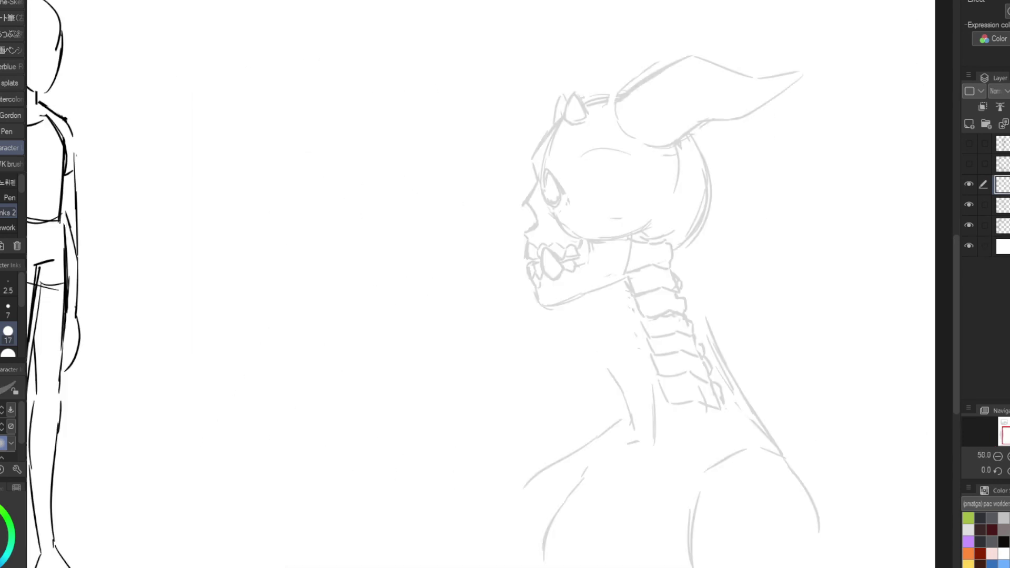
left_click_drag(545, 184, 543, 199)
key("ctrl+z")
key("h")
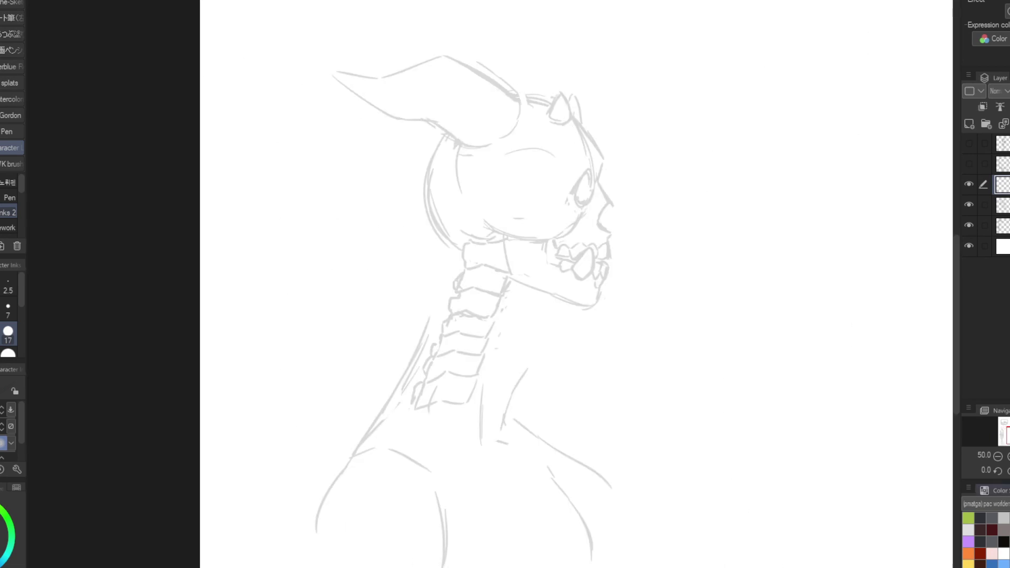
key("h")
mouse_move(388, 189)
left_mouse_down()
mouse_move(405, 193)
mouse_move(388, 190)
left_mouse_up()
mouse_move(391, 185)
left_mouse_down()
mouse_move(392, 201)
mouse_move(393, 132)
mouse_move(408, 121)
left_mouse_up()
left_click_drag(380, 183, 365, 201)
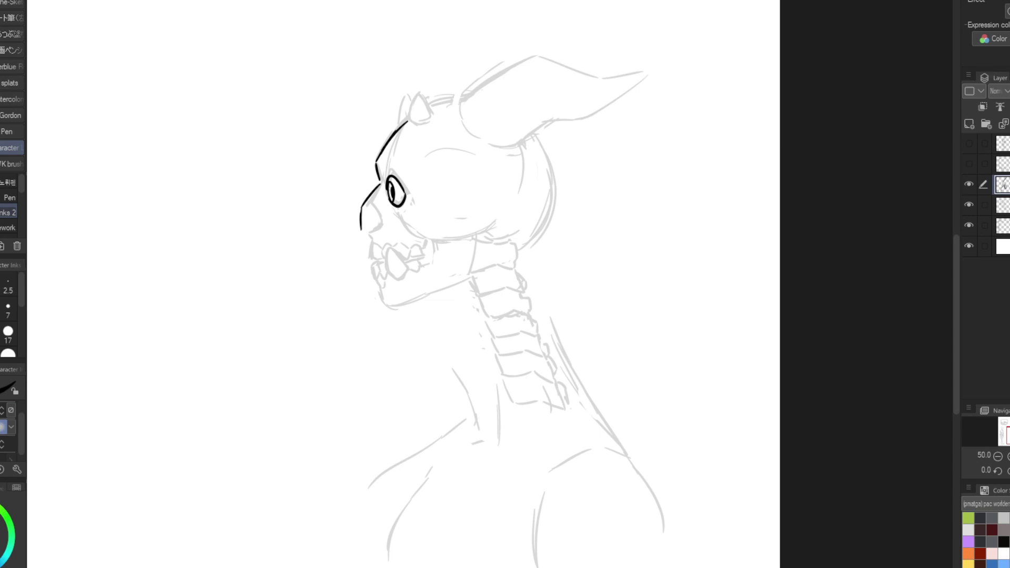
Step: Ink the eyebrow above the eye and redraw the nose profile closer to the skull
key("h")
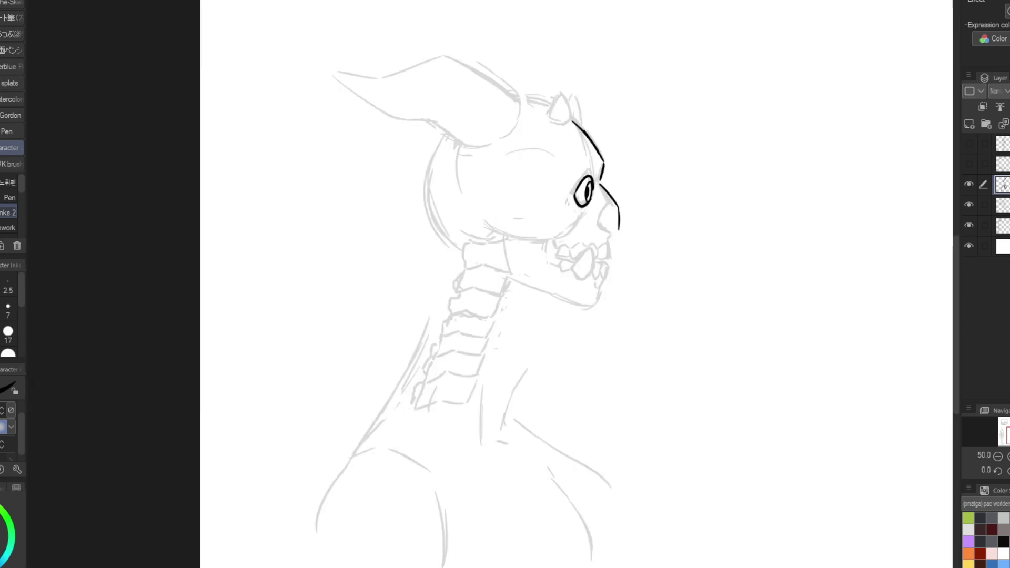
left_click_drag(606, 164, 577, 174)
key("h")
left_click_drag(379, 185, 362, 238)
key("alt+bracketleft")
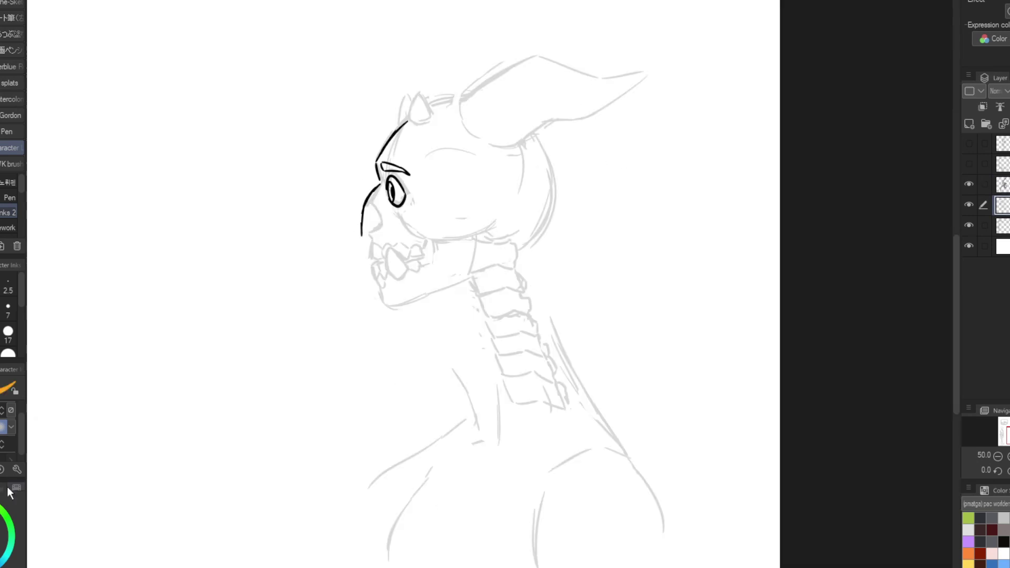
key("alt+bracketright")
key("h")
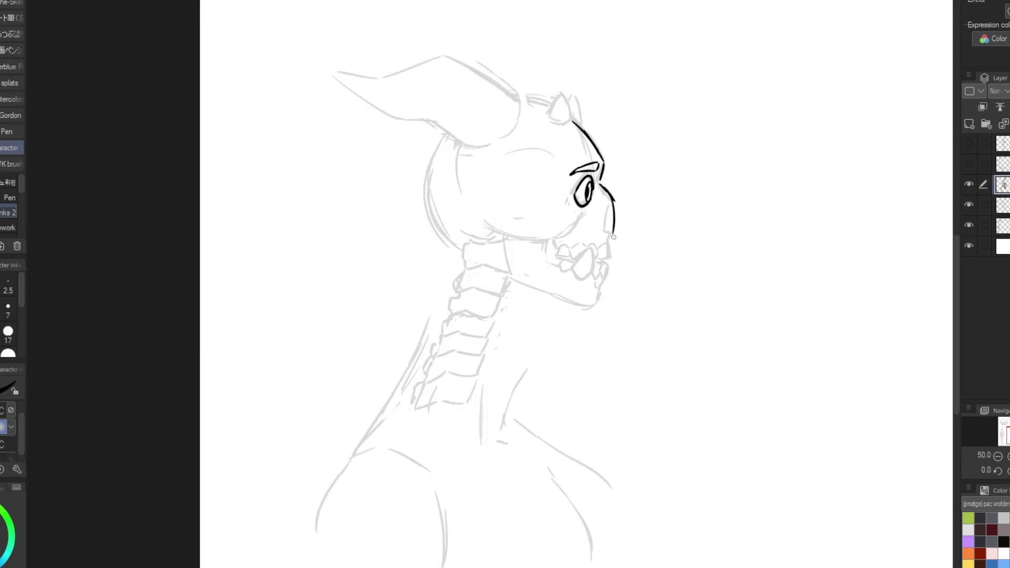
key("h")
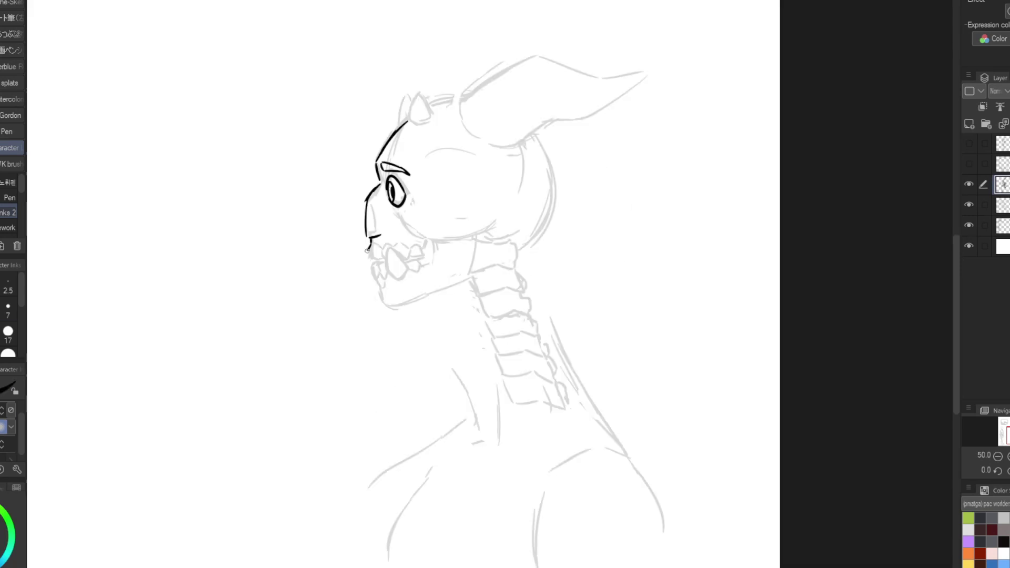
Step: Ink the lips, the protruding tusk and the jawline up to the ear area
mouse_move(372, 263)
left_mouse_down()
mouse_move(385, 266)
mouse_move(380, 287)
left_mouse_up()
key("h")
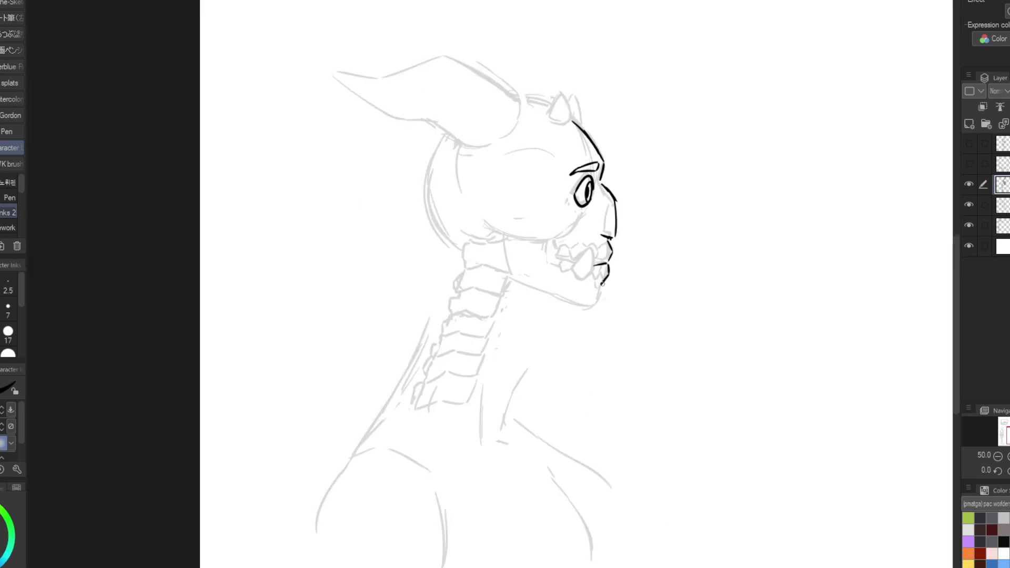
left_click_drag(601, 287, 503, 238)
key("h")
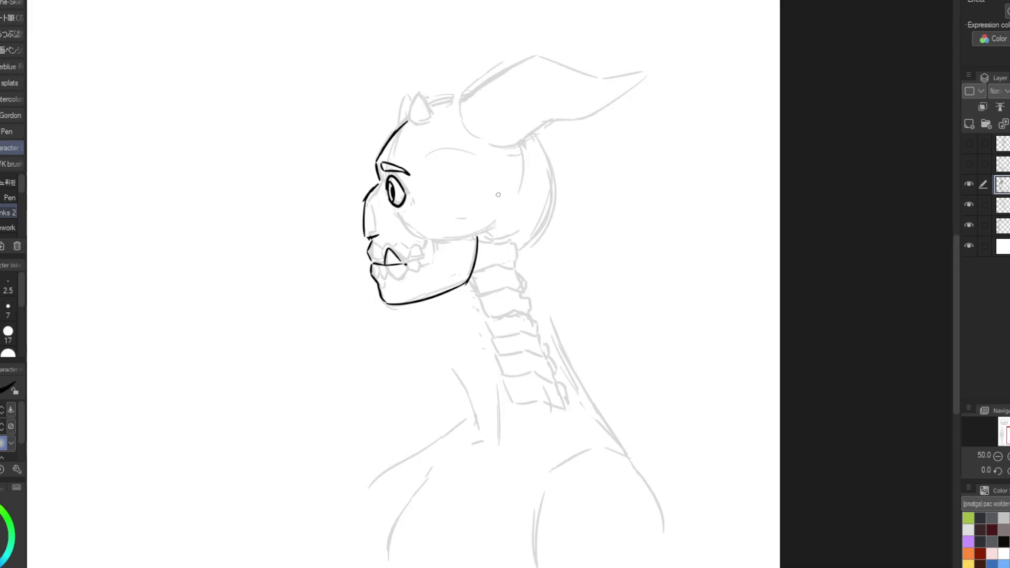
Step: Redraw the nose contour down to the upper lip and refine the lower edge of the eye
key("h")
key("alt+bracketleft")
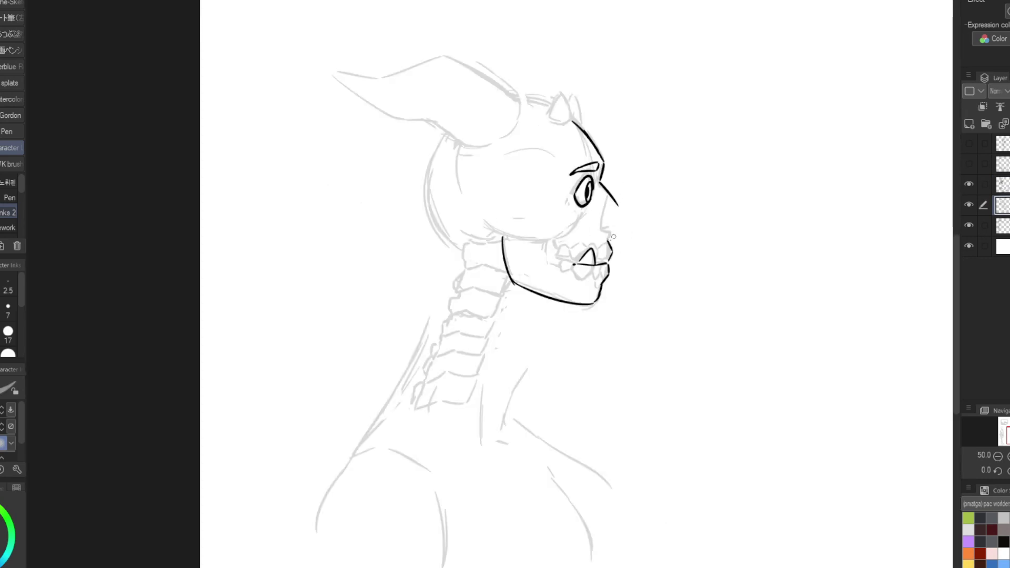
key("alt+bracketright")
left_click_drag(609, 193, 617, 231)
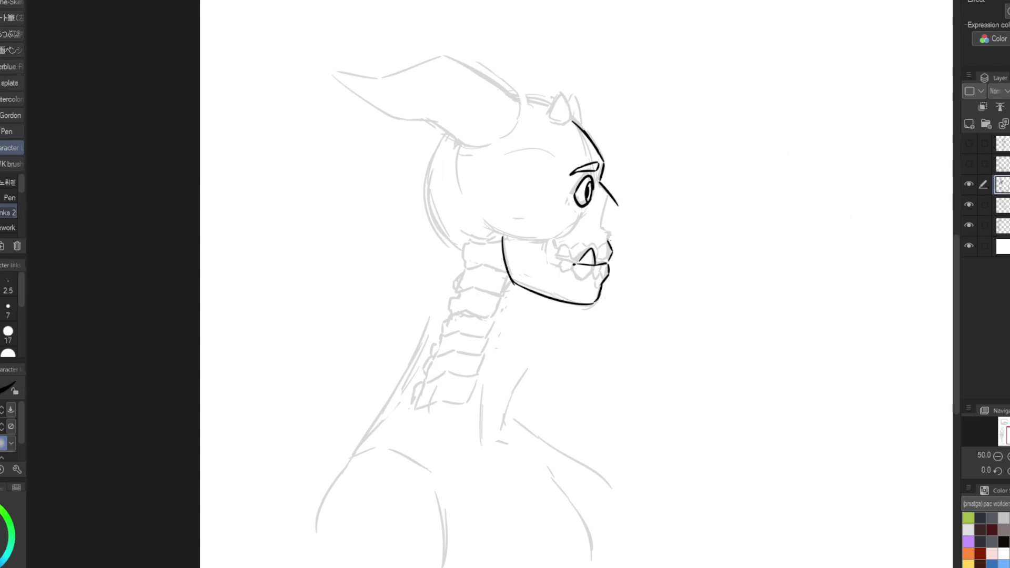
key("h")
key("h")
left_click_drag(582, 195, 579, 211)
Step: Ink the front contour of the neck from under the chin to the collarbone, redrawing it once
key("h")
left_click_drag(424, 303, 476, 425)
key("h")
mouse_move(560, 304)
left_mouse_down()
mouse_move(537, 329)
mouse_move(511, 447)
left_mouse_up()
key("h")
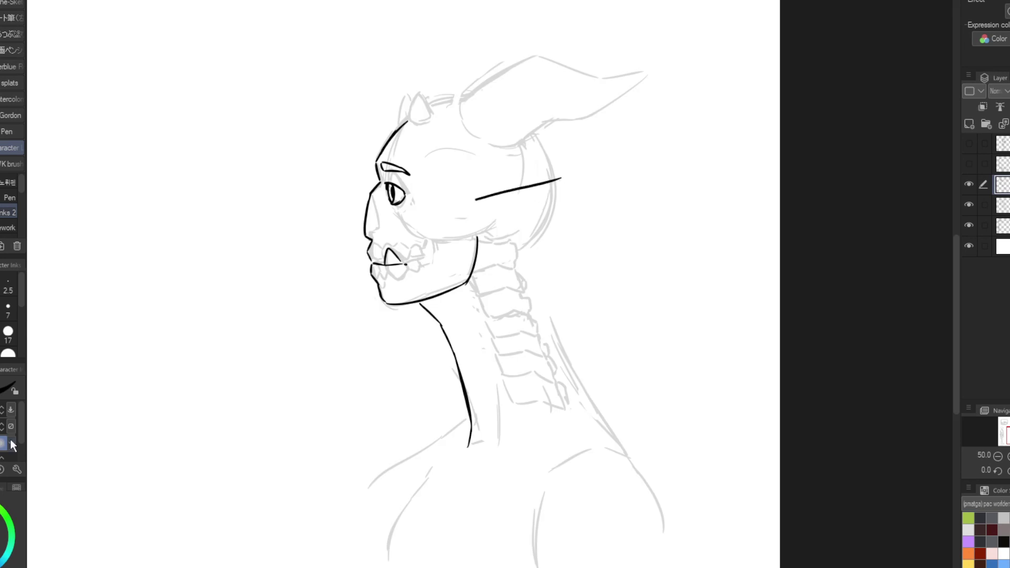
Step: Ink a long pointed ear with inner folds behind the jaw
mouse_move(475, 199)
left_mouse_down()
mouse_move(561, 179)
mouse_move(478, 232)
mouse_move(513, 224)
mouse_move(497, 226)
left_mouse_up()
key("h")
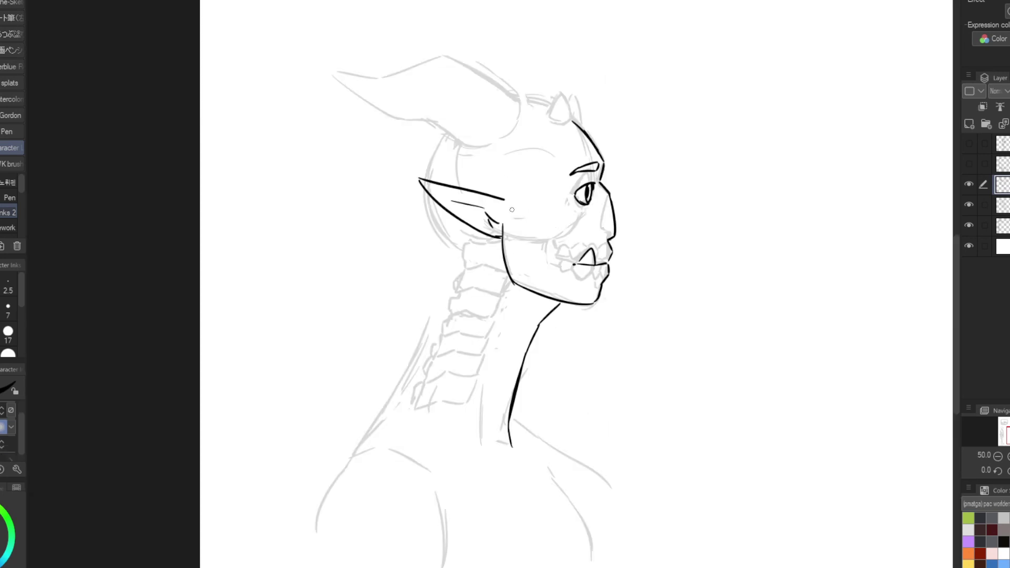
key("h")
Step: Draw the short hairstyle with a top tuft, curved fringe, face-framing locks and jagged ends at the nape
left_click_drag(414, 105, 401, 160)
left_click_drag(390, 73, 410, 103)
left_click_drag(400, 107, 343, 156)
mouse_move(408, 153)
left_mouse_down()
mouse_move(421, 206)
mouse_move(465, 223)
left_mouse_up()
left_click_drag(488, 186, 455, 278)
left_click_drag(560, 129, 577, 252)
left_click_drag(558, 236, 526, 269)
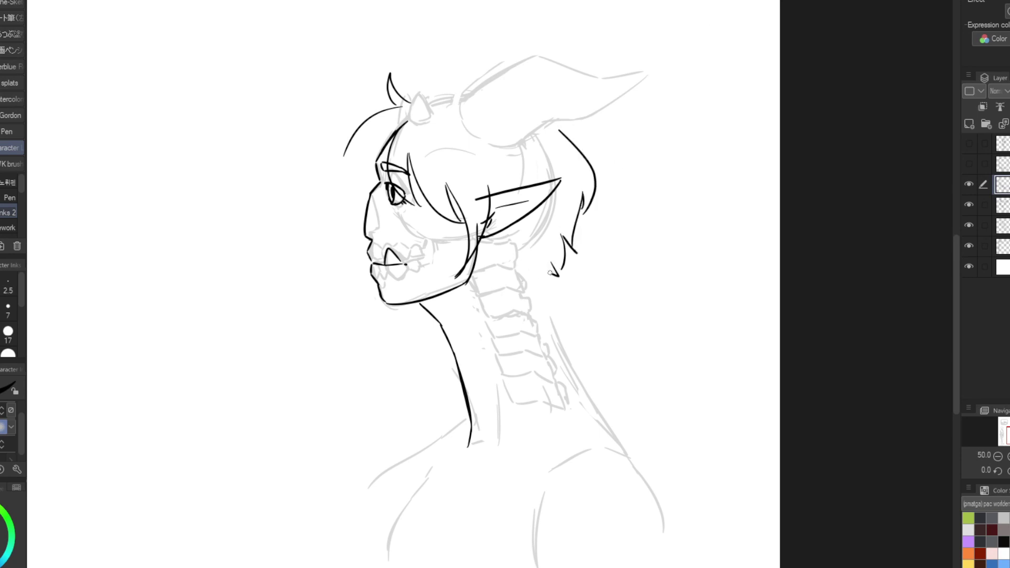
Step: Draw the hair contour across the base of the large horn
key("h")
key("h")
key("h")
left_click_drag(498, 100, 439, 145)
Step: Redraw the hair tuft and fringe outline higher and fuller above the forehead horn
key("h")
mouse_move(430, 99)
left_mouse_down()
mouse_move(458, 95)
mouse_move(412, 100)
left_mouse_up()
key("e")
key("p")
left_click_drag(418, 64, 466, 84)
mouse_move(416, 90)
left_mouse_down()
mouse_move(345, 156)
mouse_move(352, 176)
left_mouse_up()
key("h")
key("h")
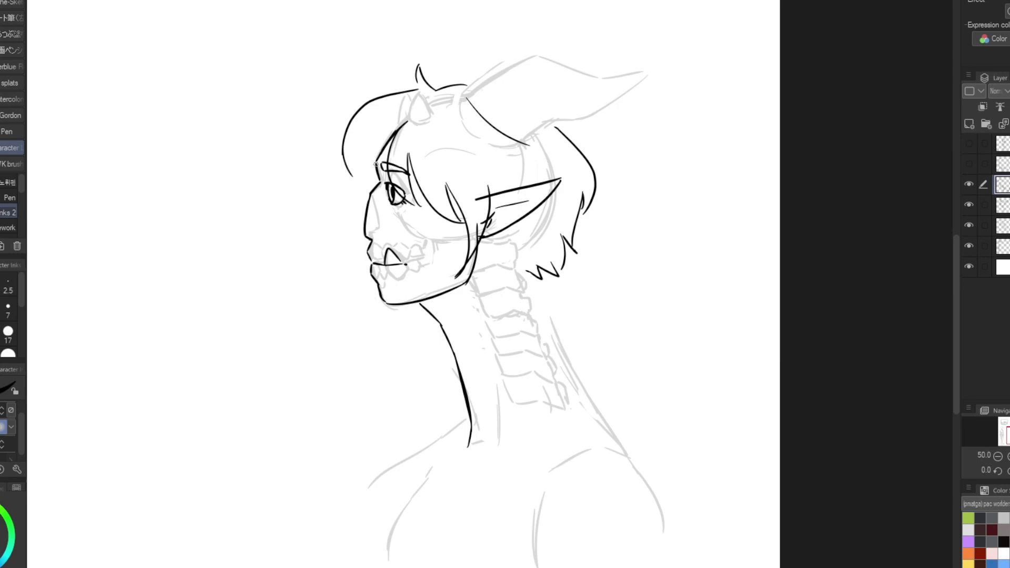
Step: Ink the back of the neck into the rear shoulder and the front shoulder slope
left_click_drag(544, 285, 630, 459)
key("h")
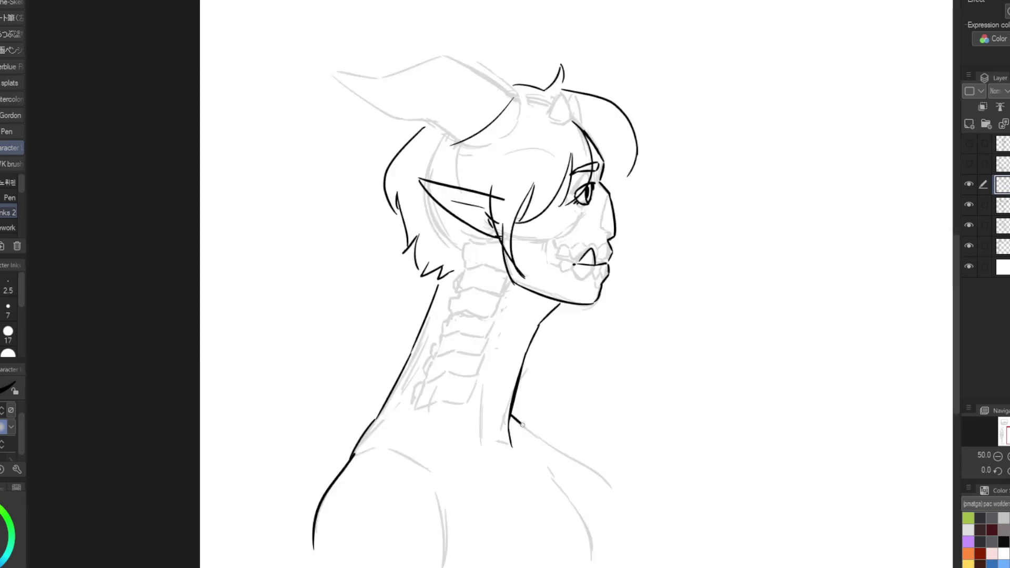
left_click_drag(512, 418, 621, 502)
Step: Clean up the upper ear line on the face layer where it crosses the side lock of hair
left_click(1002, 205)
key("h")
scroll(489, 284, "up", 1)
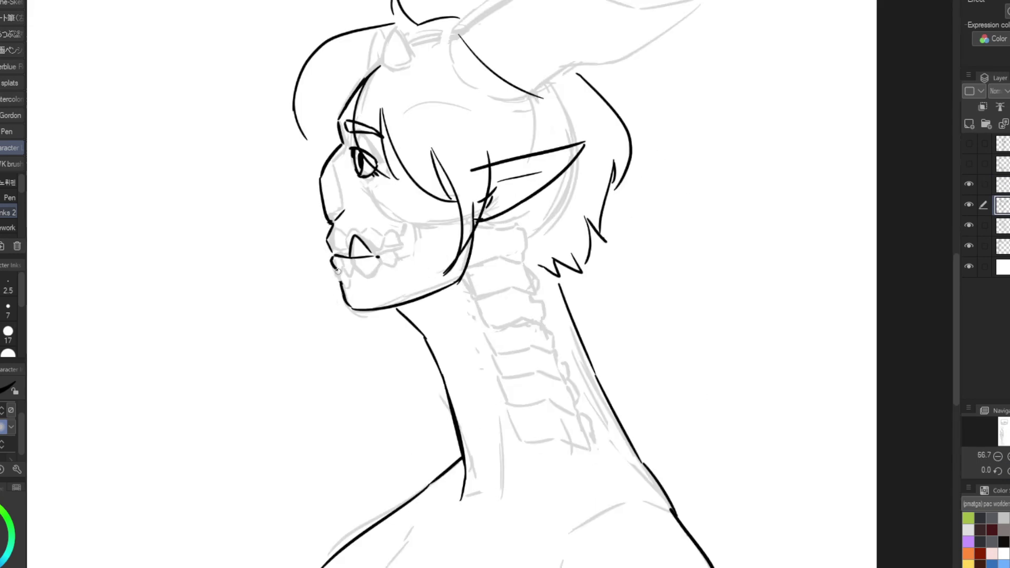
key("ctrl+z")
key("ctrl+z")
key("h")
key("h")
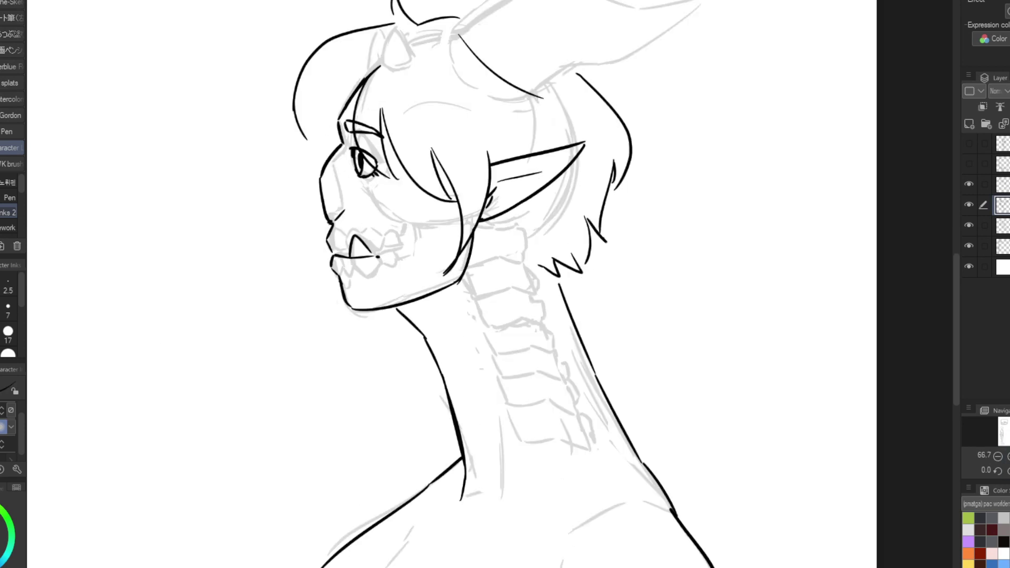
Step: Fill the face, ear, neck and shoulders with flat muted green on a new layer beneath the line art
left_click(1003, 248)
key("ctrl+shift+n")
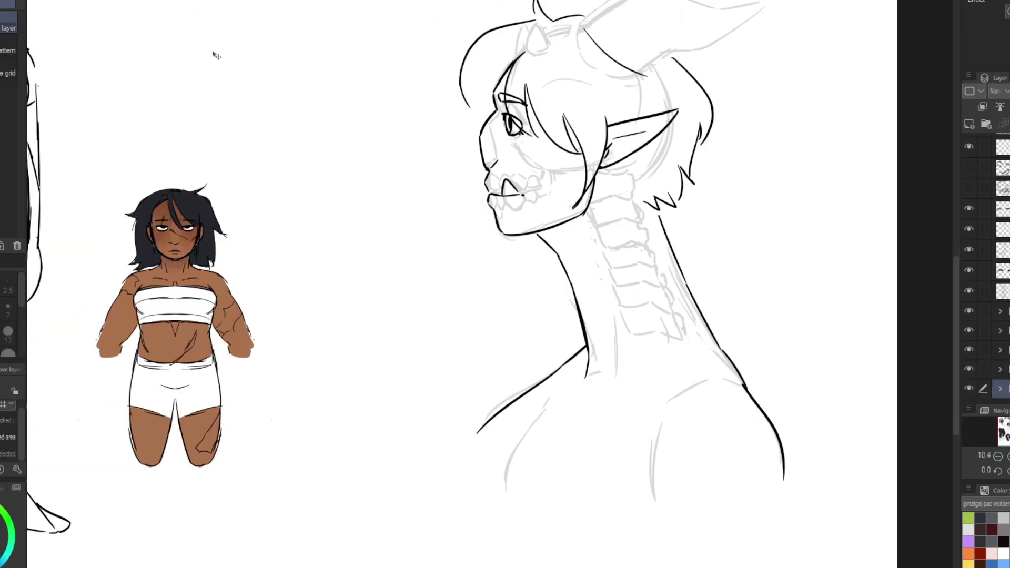
key("p")
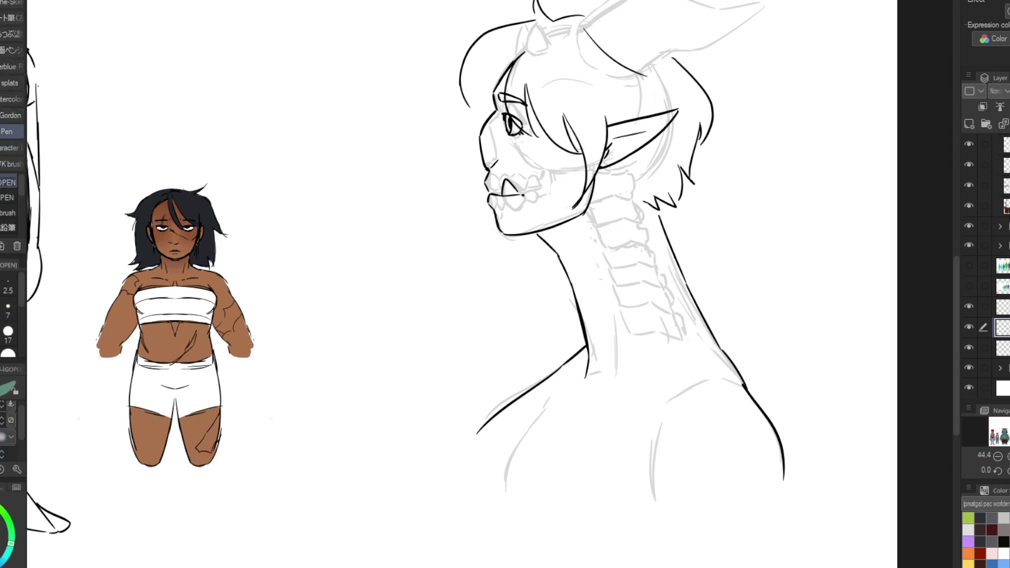
left_click_drag(613, 231, 610, 331)
mouse_move(563, 232)
left_mouse_down()
mouse_move(604, 316)
mouse_move(495, 159)
mouse_move(683, 295)
mouse_move(505, 473)
mouse_move(742, 405)
mouse_move(668, 489)
mouse_move(531, 473)
mouse_move(631, 483)
left_mouse_up()
Step: Add another layer and begin painting the bust's fringe in flat black
key("ctrl+shift+n")
left_click_drag(540, 71, 563, 142)
left_click_drag(521, 42, 532, 134)
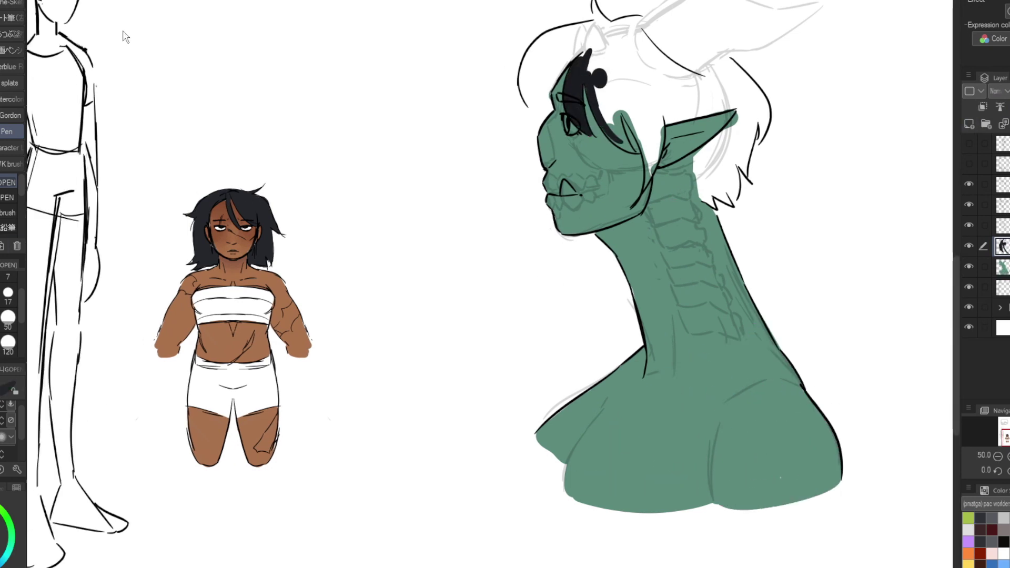
Step: Try recolouring the small reference character's hair dark reddish brown
left_click(16, 343)
left_click_drag(232, 211, 263, 247)
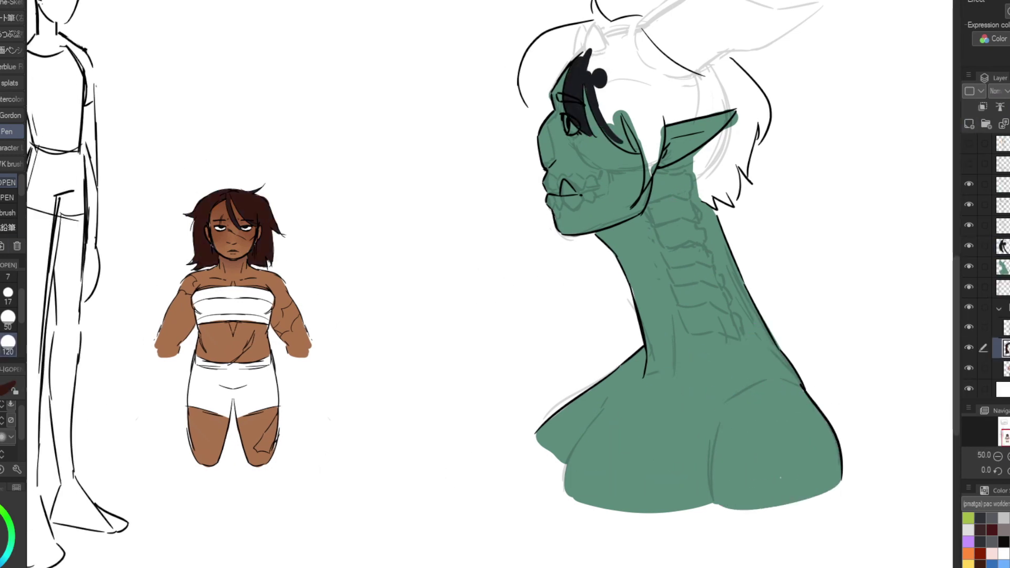
key("ctrl+z")
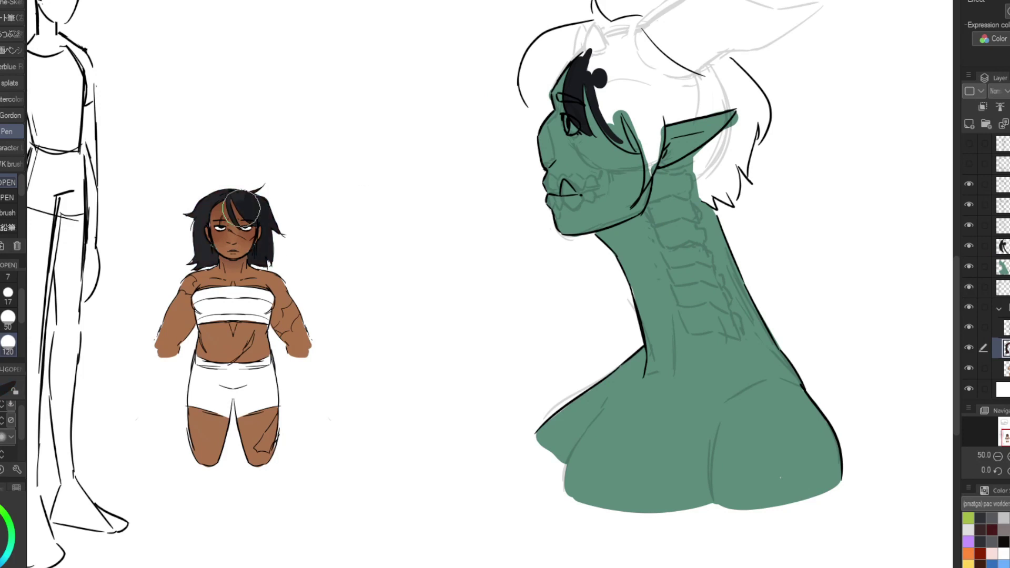
Step: Fill the bust's whole hairstyle, including the crown, fringe and ragged nape, with flat black on the hair layer
left_click(1003, 245)
mouse_move(589, 42)
left_mouse_down()
mouse_move(542, 111)
mouse_move(605, 31)
mouse_move(652, 32)
mouse_move(635, 96)
mouse_move(547, 110)
mouse_move(625, 147)
mouse_move(657, 182)
mouse_move(702, 91)
mouse_move(762, 158)
mouse_move(726, 252)
mouse_move(752, 137)
left_mouse_up()
scroll(702, 91, "up", 2)
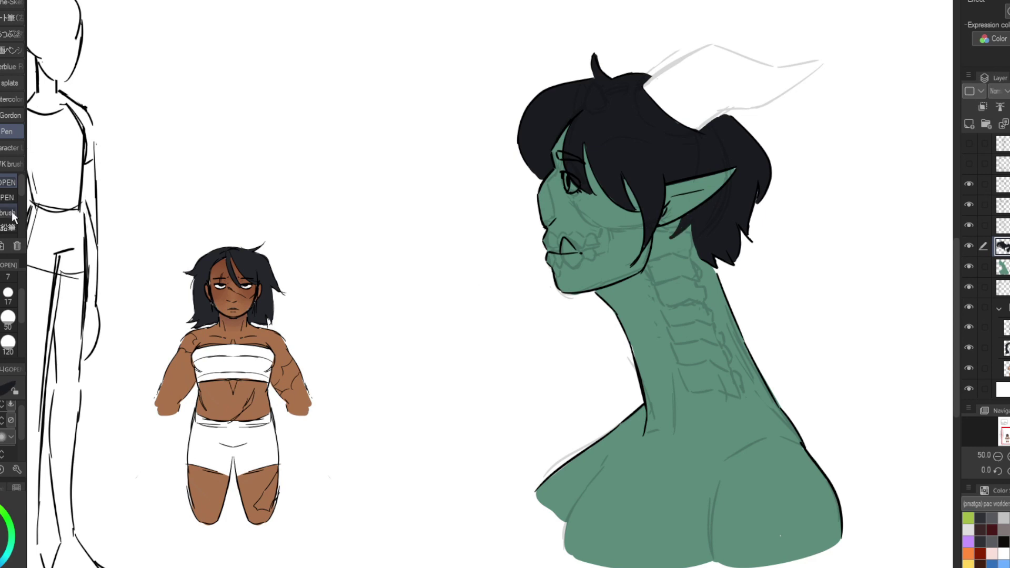
Step: Add a layer beneath the hair, paint the white of the bust's eye and thicken the black eyebrow
key("h")
key("alt+bracketright")
key("alt+bracketright")
key("alt+bracketright")
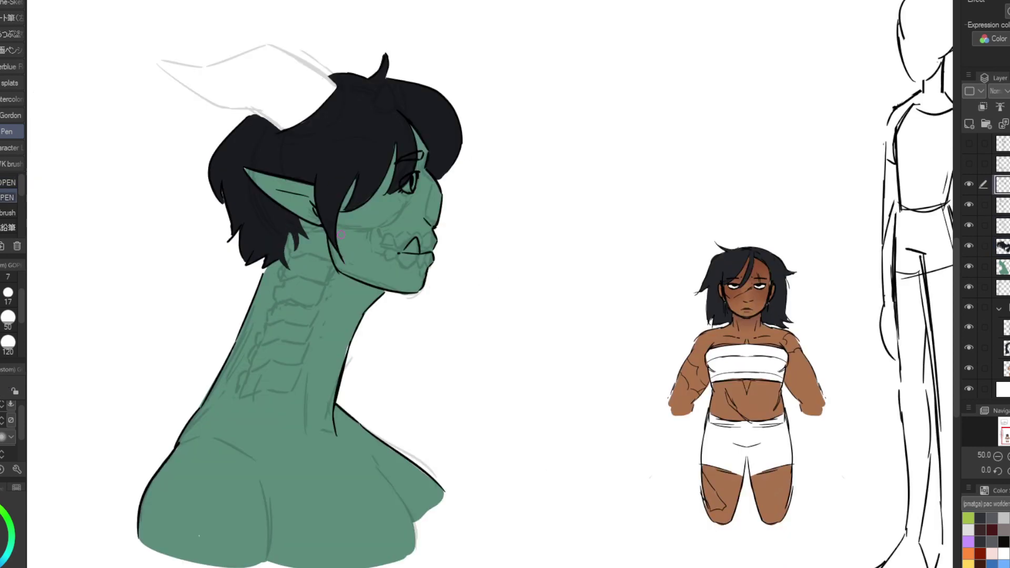
key("alt+bracketleft")
key("alt+bracketleft")
key("alt+bracketleft")
key("ctrl+shift+n")
key("h")
scroll(583, 122, "up", 1)
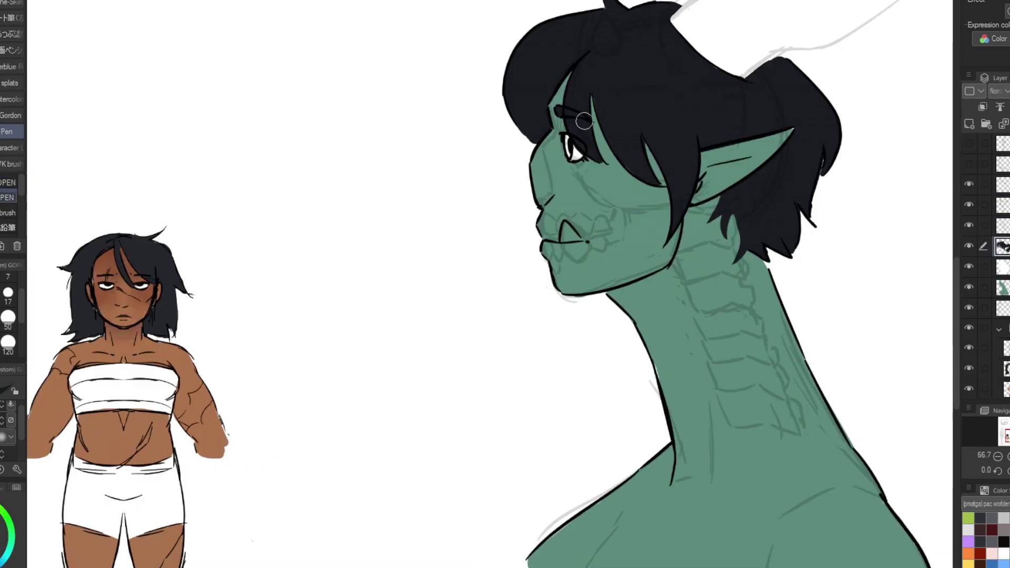
Step: Fill the bust's protruding tusk with pale cream and colour the iris green
scroll(258, 264, "down", 1)
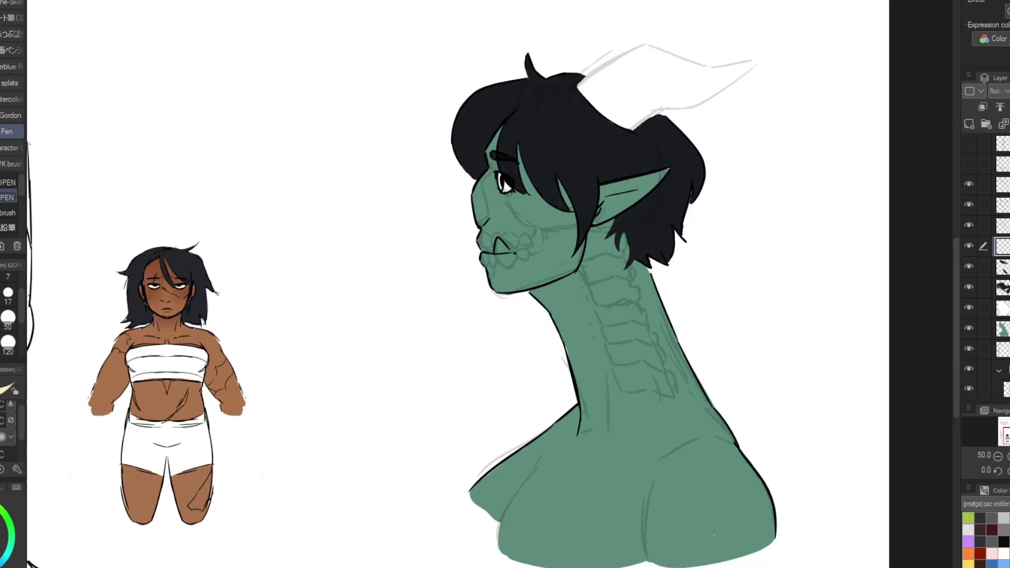
scroll(497, 238, "up", 1)
left_click(497, 238)
key("ctrl+alt+0")
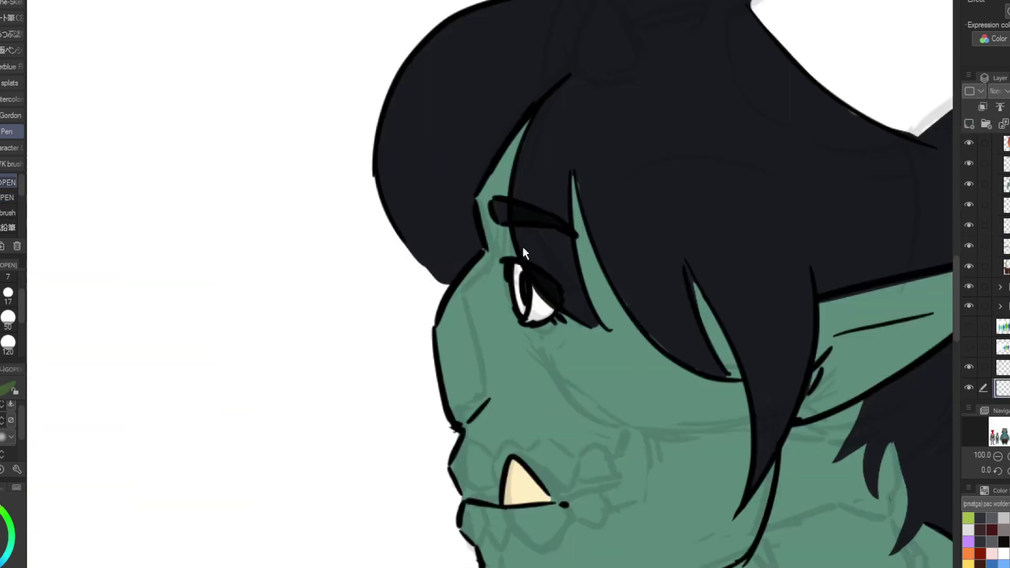
key("ctrl+minus")
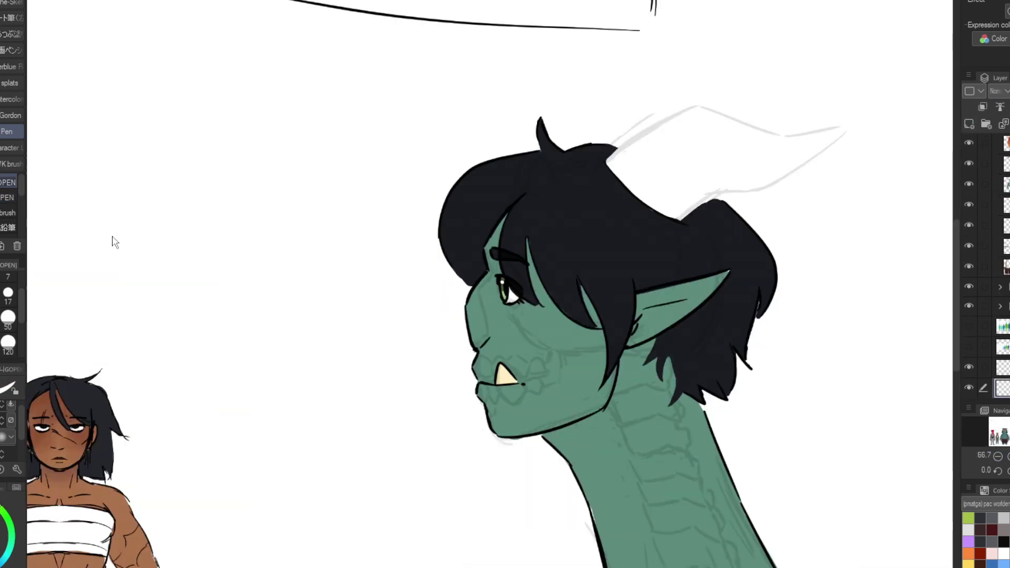
Step: Brush soft darker green shading over the bust's cheek below the eye on the skin layer
key("b")
scroll(808, 461, "down", 3)
mouse_move(521, 244)
left_mouse_down()
mouse_move(552, 268)
mouse_move(529, 284)
left_mouse_up()
key("h")
left_click_drag(316, 221, 357, 263)
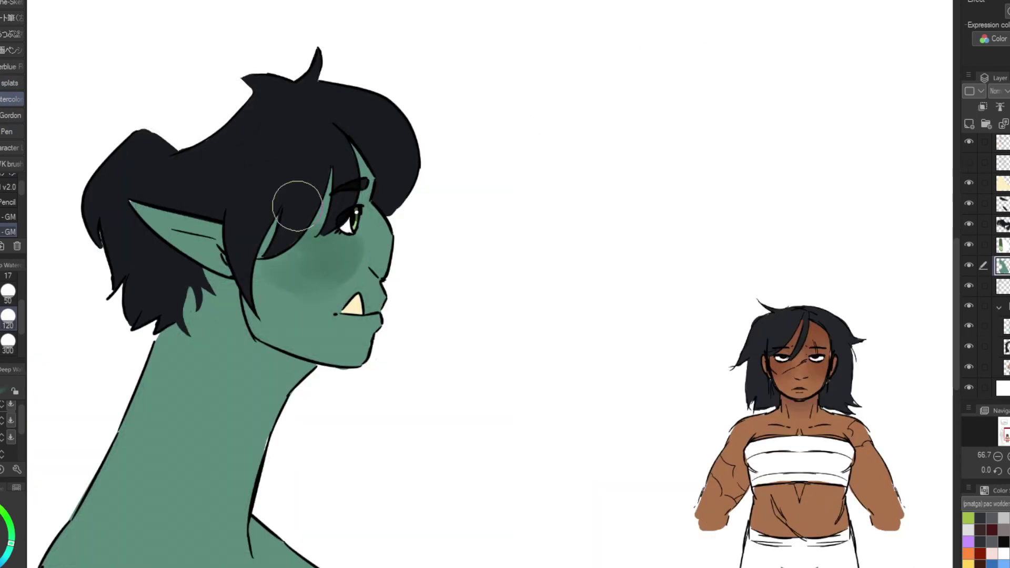
left_click_drag(284, 200, 390, 263)
key("h")
left_click(7, 291)
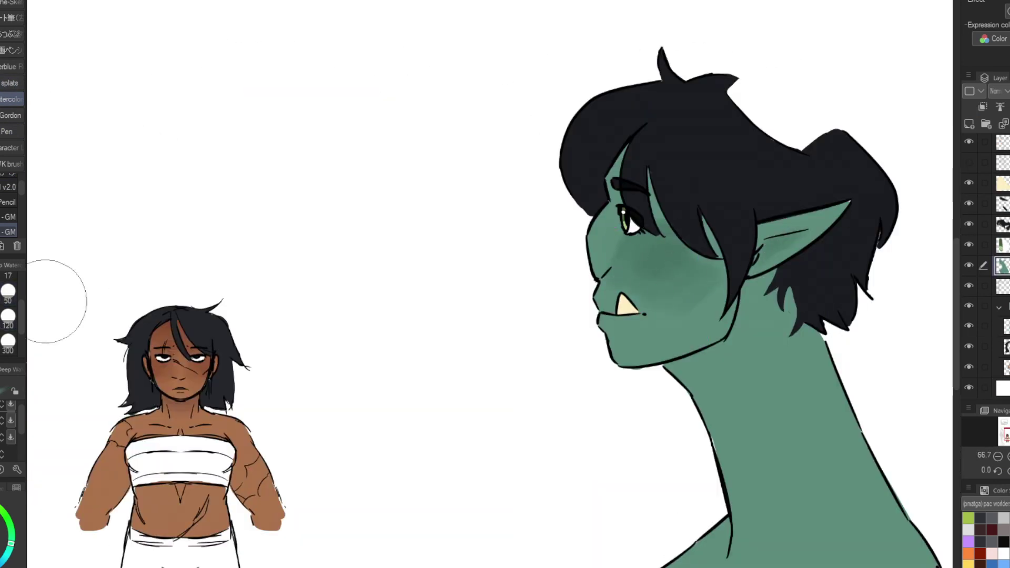
key("h")
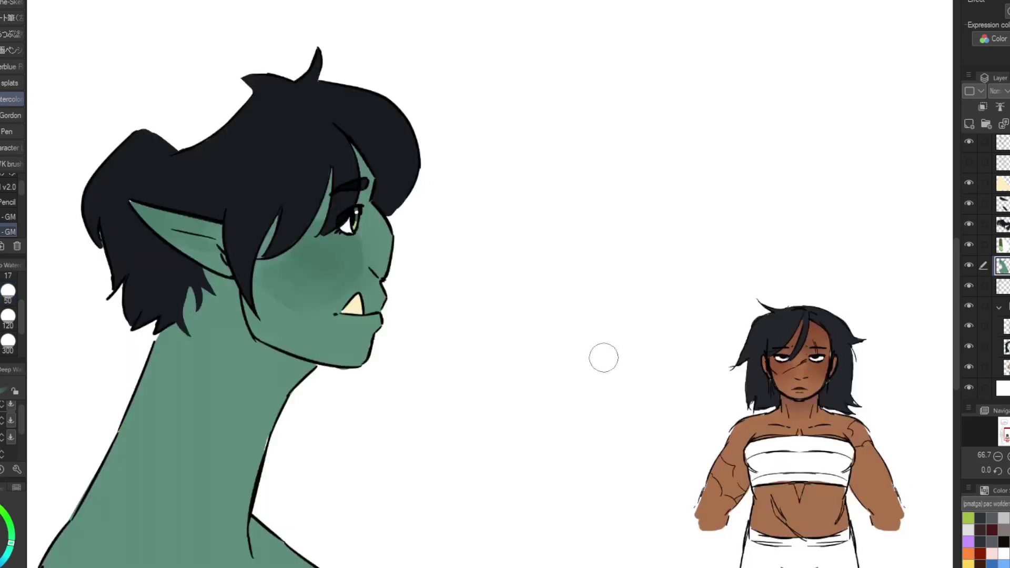
left_click(10, 115)
scroll(489, 305, "right", 2)
key("h")
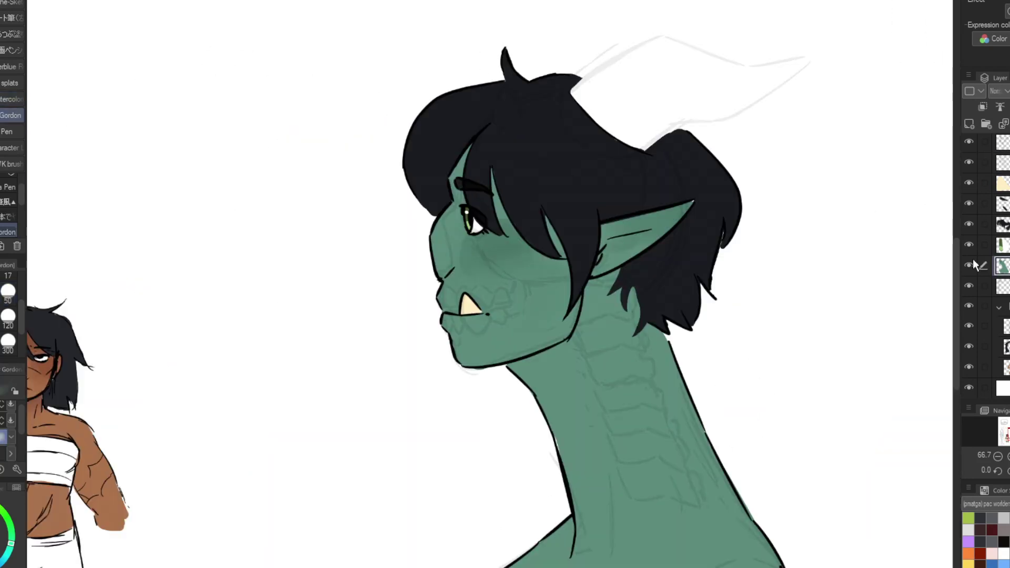
Step: Draw dark green scars across the nose bridge and cheek on a new layer clipped to the skin
left_click(7, 131)
left_click(968, 124)
left_click(982, 106)
left_click_drag(444, 213, 497, 284)
key("ctrl+z")
scroll(489, 286, "up", 2)
left_click_drag(563, 266, 538, 287)
key("ctrl+z")
left_click_drag(566, 270, 537, 294)
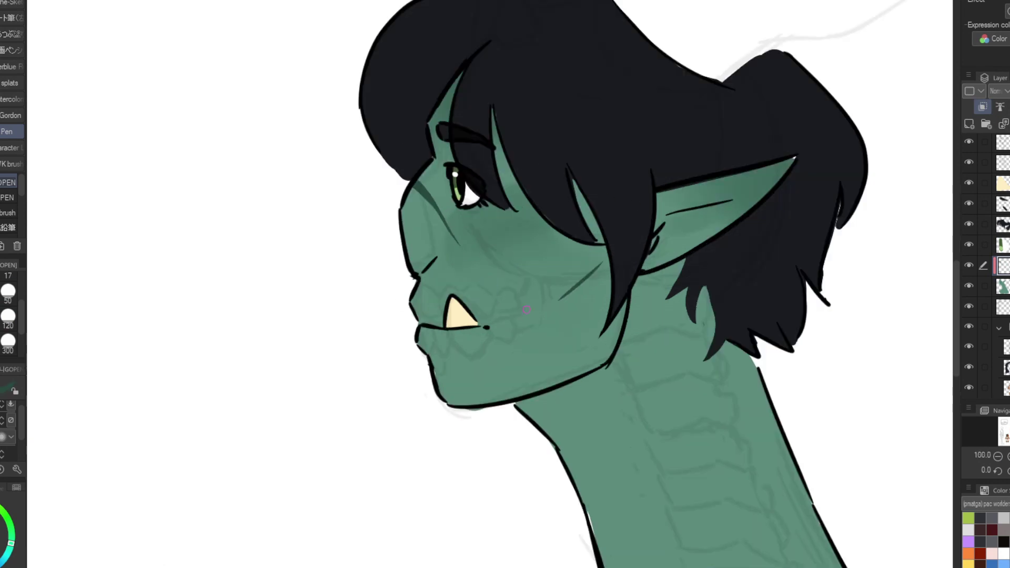
Step: Tint the bust's upper lip with soft darker green on the skin layer and hide the skeleton sketch
left_click(1001, 286)
left_click(11, 99)
key("h")
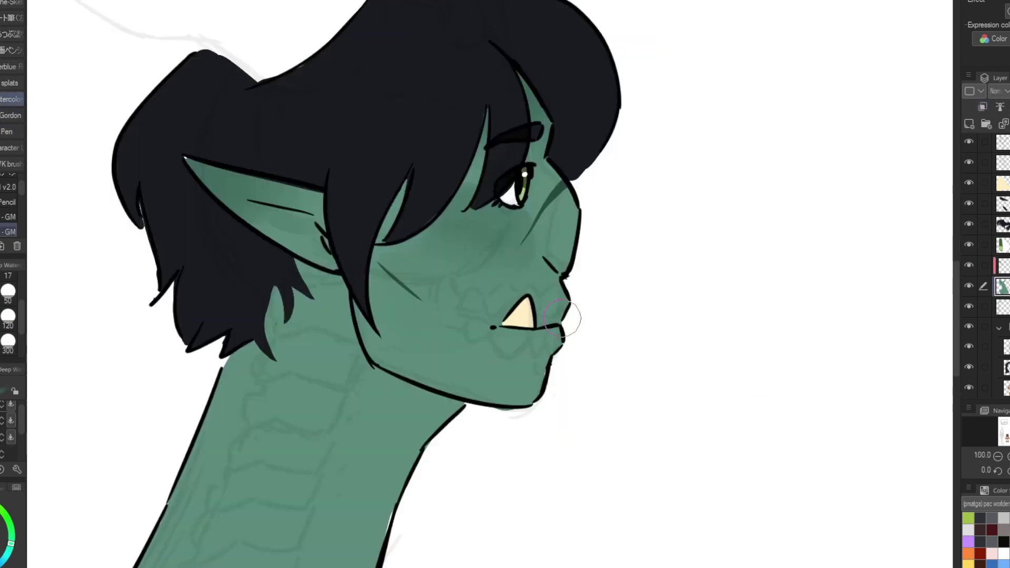
left_click(968, 162)
key("h")
Step: Paint a hard-edged dark green shadow on the neck beneath the jaw and show the skeleton sketch again
left_click(6, 131)
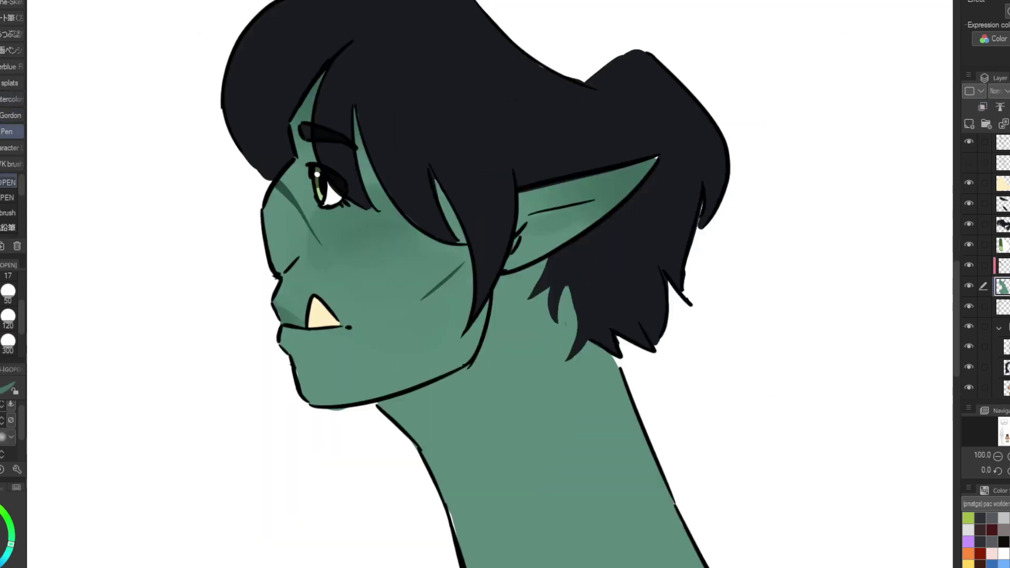
left_click_drag(382, 437, 460, 373)
scroll(465, 445, "down", 1)
left_click(968, 162)
scroll(489, 94, "down", 1)
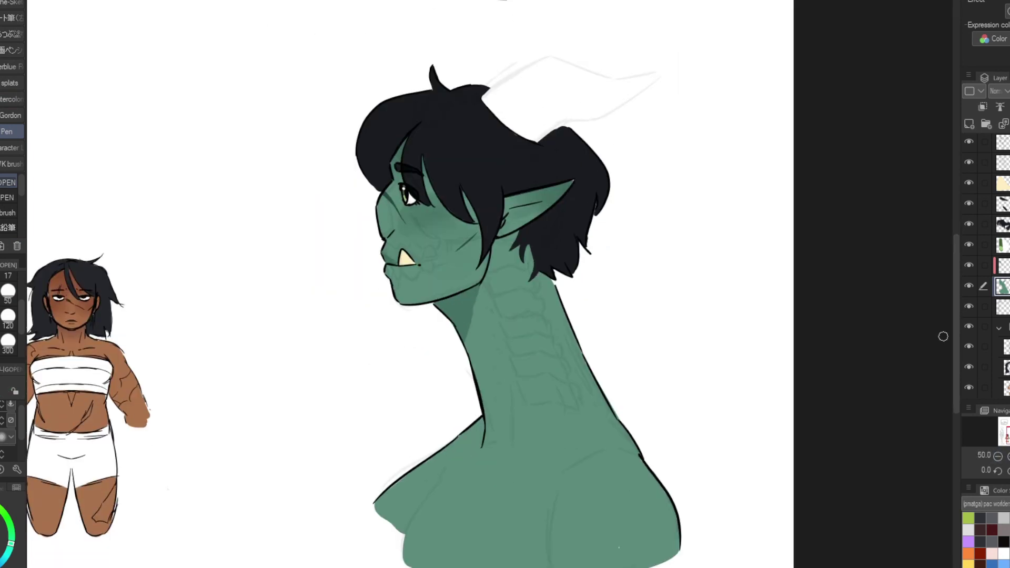
Step: Sketch an oval head with a long neck, collarbones and shoulders in black ink above the small reference character
left_click_drag(407, 191, 586, 198)
left_click(9, 147)
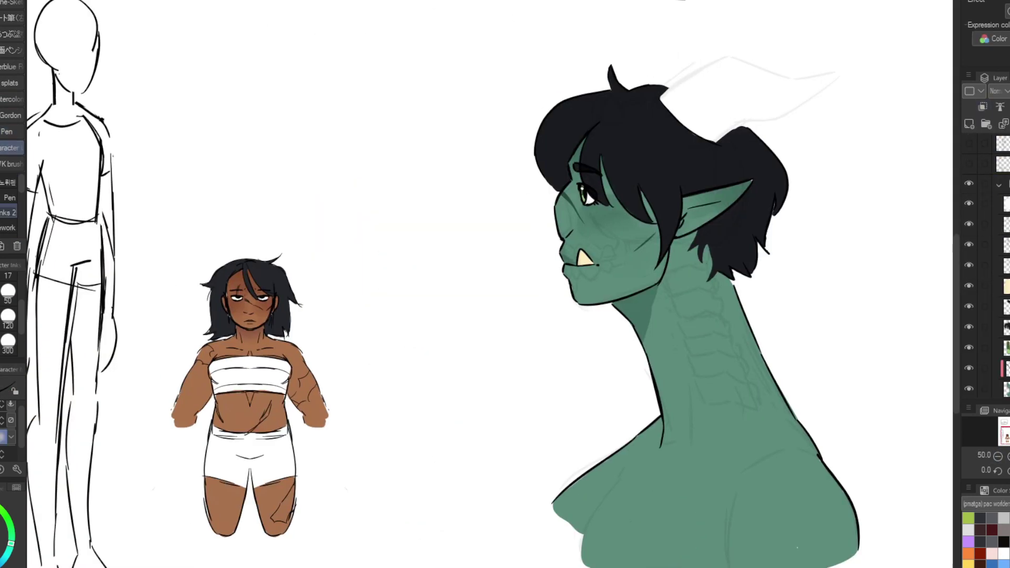
left_click_drag(773, 532, 693, 532)
mouse_move(318, 8)
left_mouse_down()
mouse_move(296, 89)
mouse_move(322, 97)
mouse_move(296, 182)
left_mouse_up()
left_click_drag(239, 186, 349, 180)
left_click_drag(322, 102, 319, 168)
mouse_move(292, 21)
left_mouse_down()
mouse_move(272, 122)
mouse_move(218, 196)
left_mouse_up()
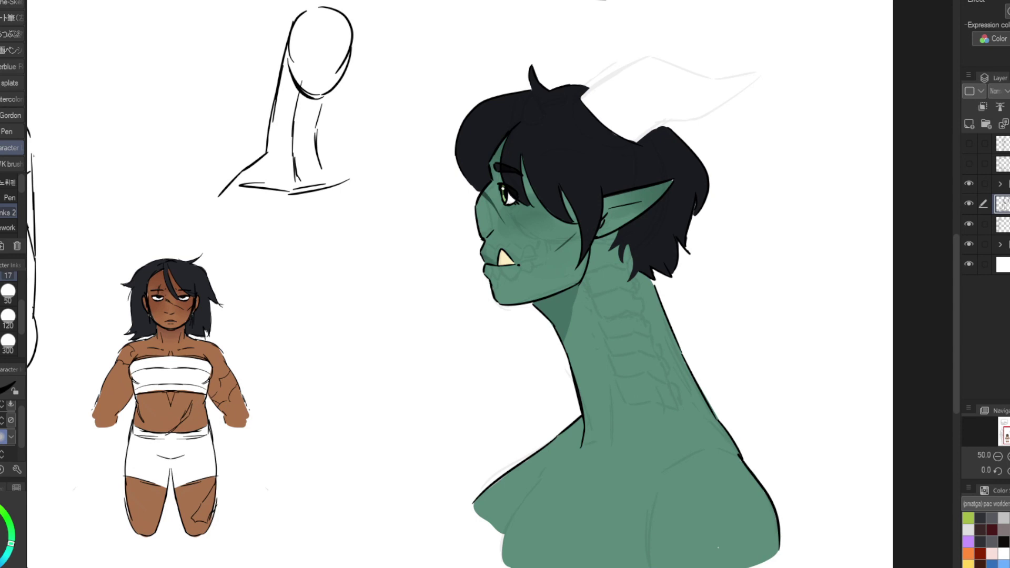
left_click_drag(318, 148, 346, 169)
left_click_drag(351, 174, 400, 200)
left_click_drag(238, 177, 193, 237)
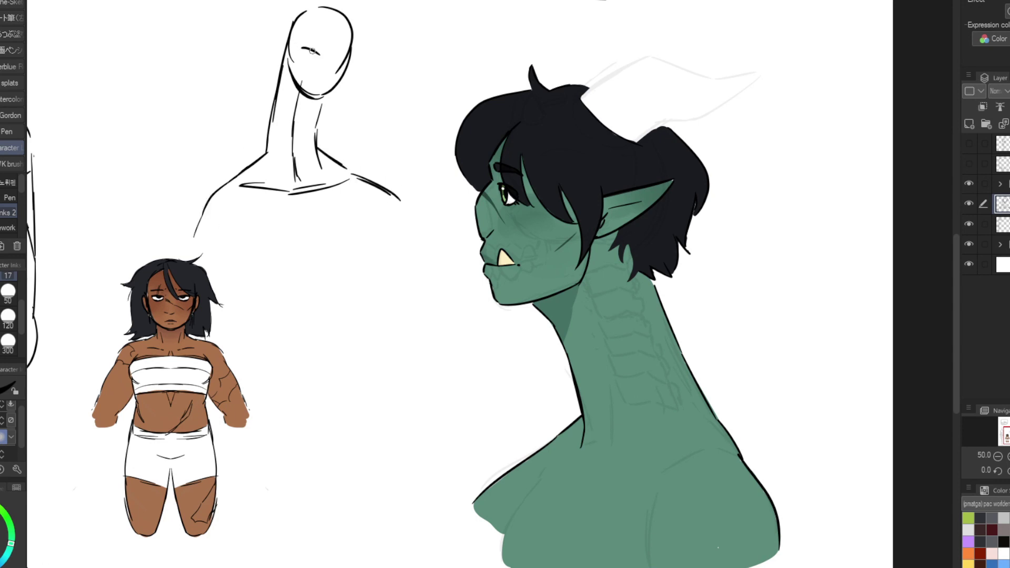
Step: Sketch the eyes, brows, nose and start of the mouth on the oval head
key("h")
left_click_drag(662, 63, 637, 108)
key("h")
key("ctrl+z")
key("ctrl+z")
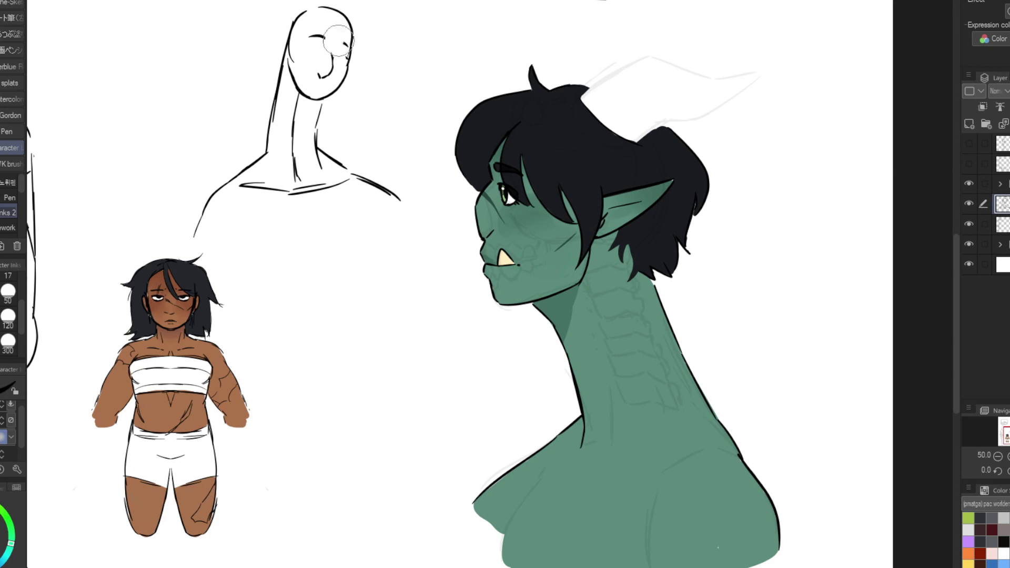
key("ctrl+z")
left_click_drag(304, 48, 354, 55)
left_click_drag(304, 87, 316, 89)
Step: Add a pointed ear to the sketched head and refine its tusked mouth
key("h")
left_click_drag(667, 100, 698, 27)
mouse_move(710, 16)
left_mouse_down()
mouse_move(690, 74)
mouse_move(656, 96)
left_mouse_up()
key("h")
key("ctrl+z")
left_click_drag(324, 94, 305, 85)
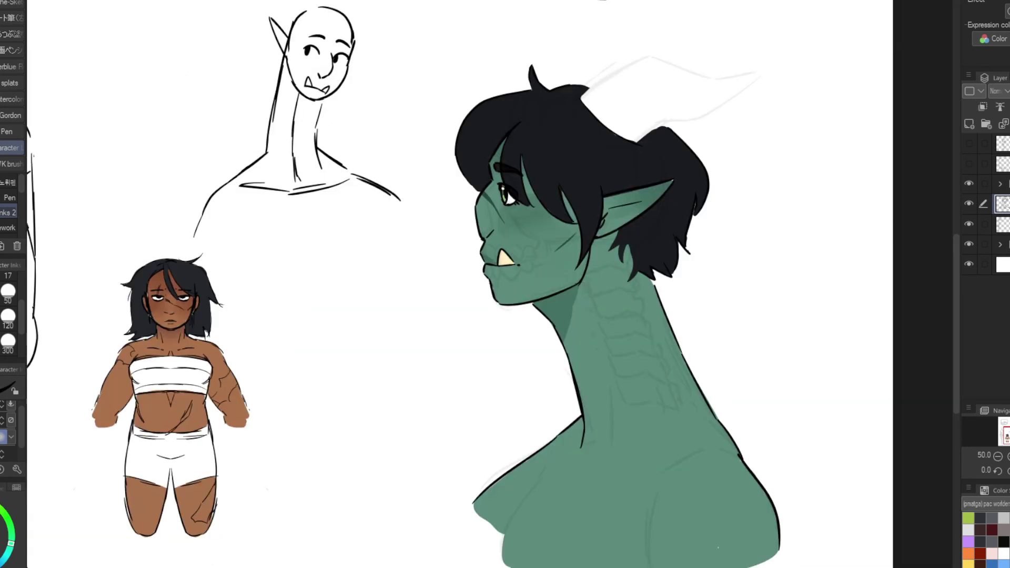
Step: Sketch a pair of angular, bent horns on top of the head
scroll(461, 284, "up", 3)
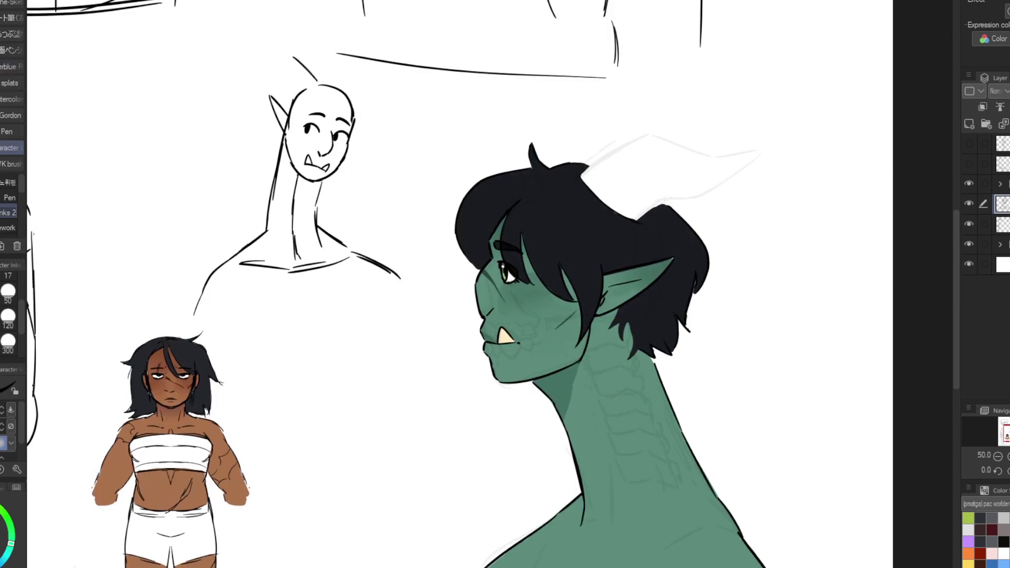
left_click_drag(247, 66, 291, 103)
key("h")
left_click_drag(630, 82, 657, 84)
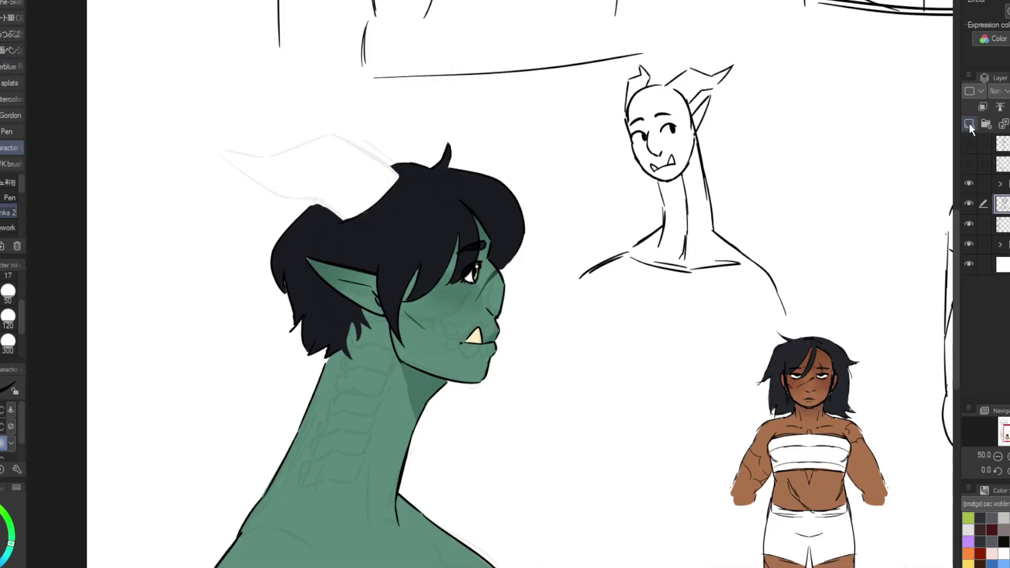
Step: Sketch a short shaggy hairstyle with a wispy fringe around the horned head on a new layer
left_click(969, 126)
key("h")
left_click_drag(332, 102, 315, 125)
left_click_drag(302, 108, 279, 146)
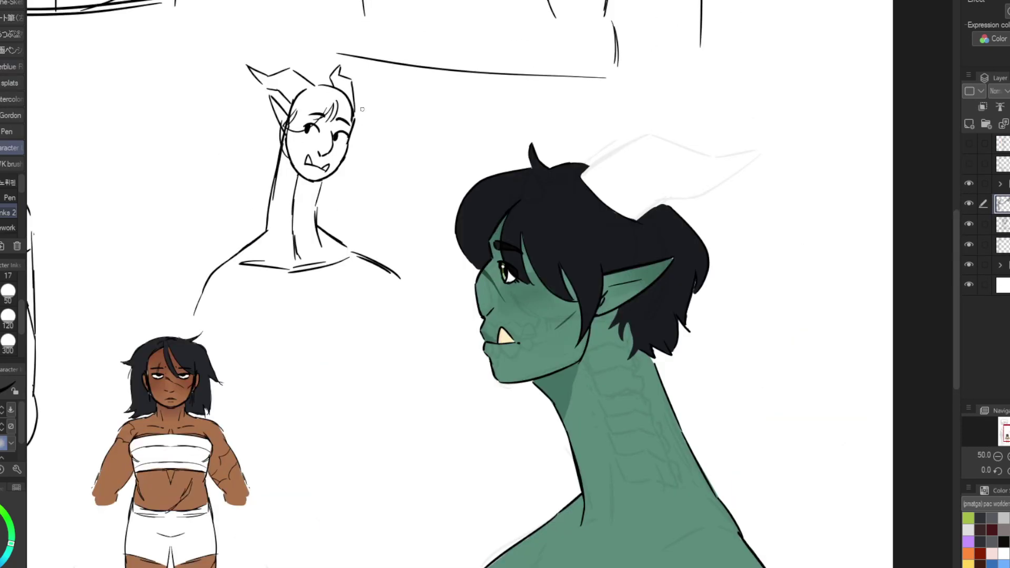
left_click_drag(337, 83, 358, 146)
left_click_drag(263, 99, 274, 158)
key("ctrl+z")
left_click_drag(321, 84, 338, 81)
Step: Erase the collarbone line and the neck's centre line on the body sketch layer
key("alt+[")
left_click_drag(242, 265, 350, 260)
left_click_drag(296, 257, 295, 179)
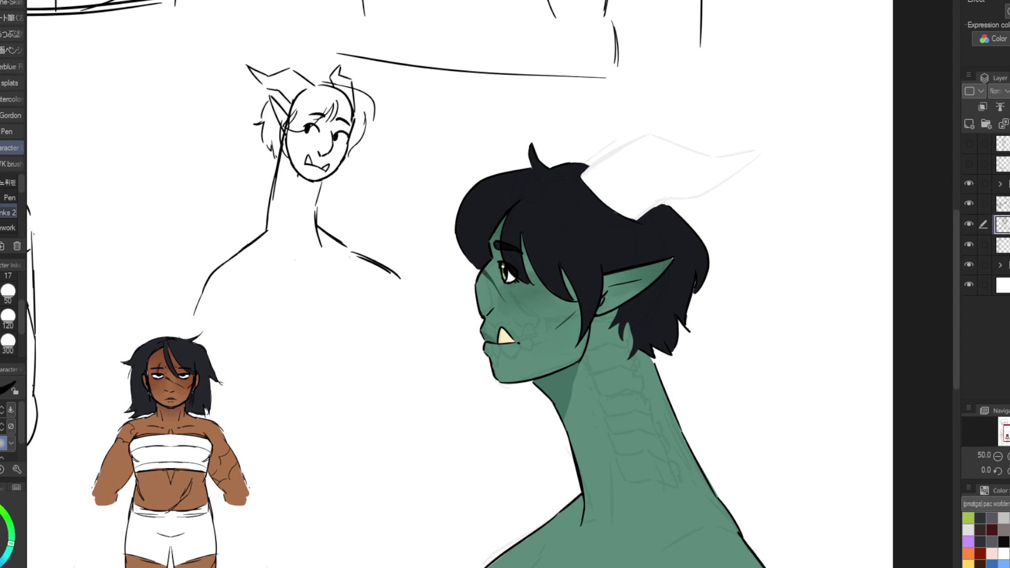
Step: Sketch the figure's torso sides, chest curve and a lighter collarbone below the neck
mouse_move(350, 260)
left_mouse_down()
mouse_move(336, 336)
mouse_move(347, 371)
left_mouse_up()
left_click_drag(289, 339, 315, 345)
key("h")
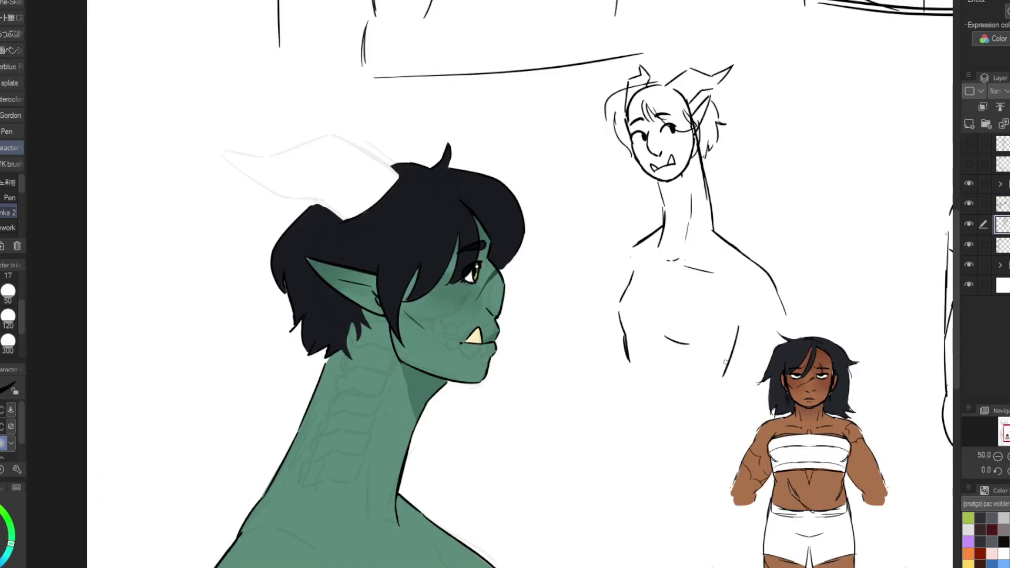
left_click_drag(726, 328, 733, 423)
key("h")
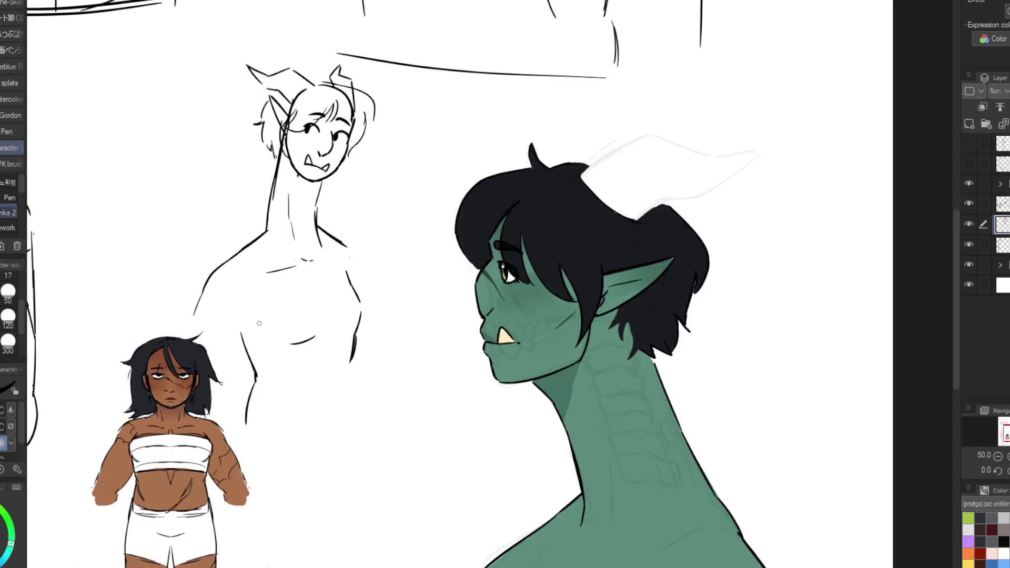
Step: Draw the figure's upper arms and extend the waist lines down into the hips
left_click_drag(258, 314, 230, 373)
left_click_drag(347, 249, 400, 360)
left_click_drag(350, 363, 364, 432)
key("h")
left_click_drag(728, 394, 744, 446)
key("h")
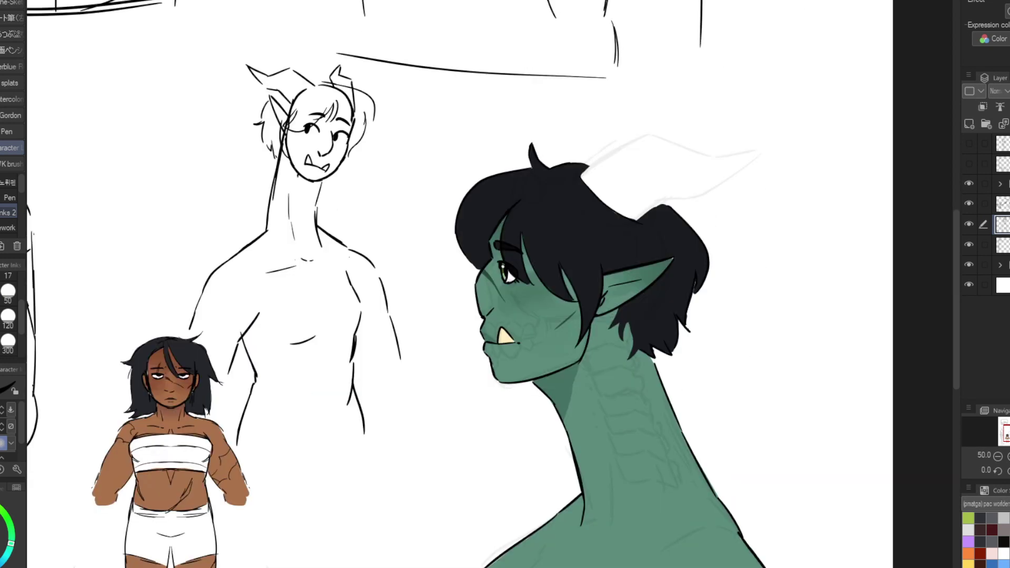
left_click_drag(506, 269, 559, 268)
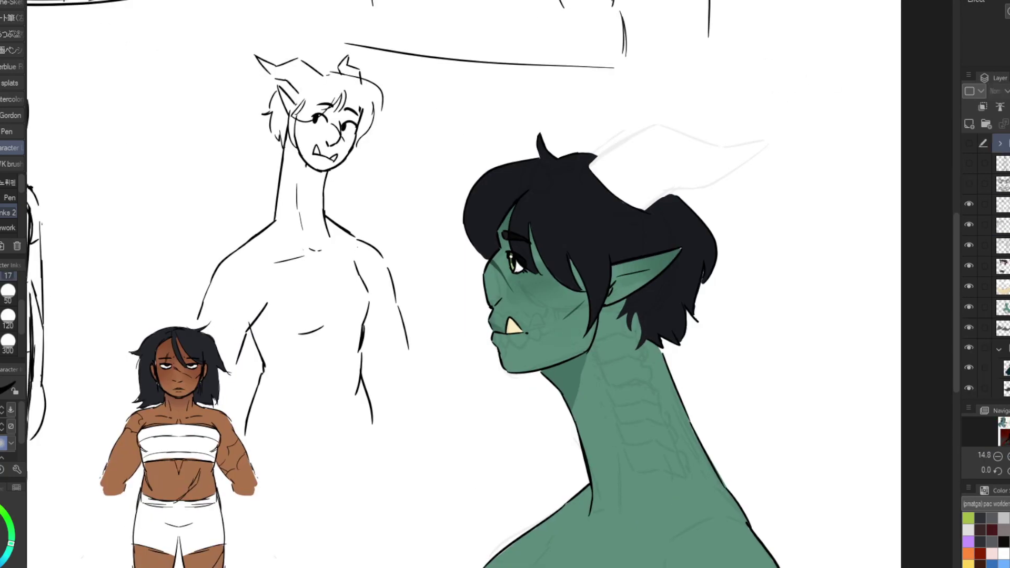
left_click_drag(824, 69, 753, 71)
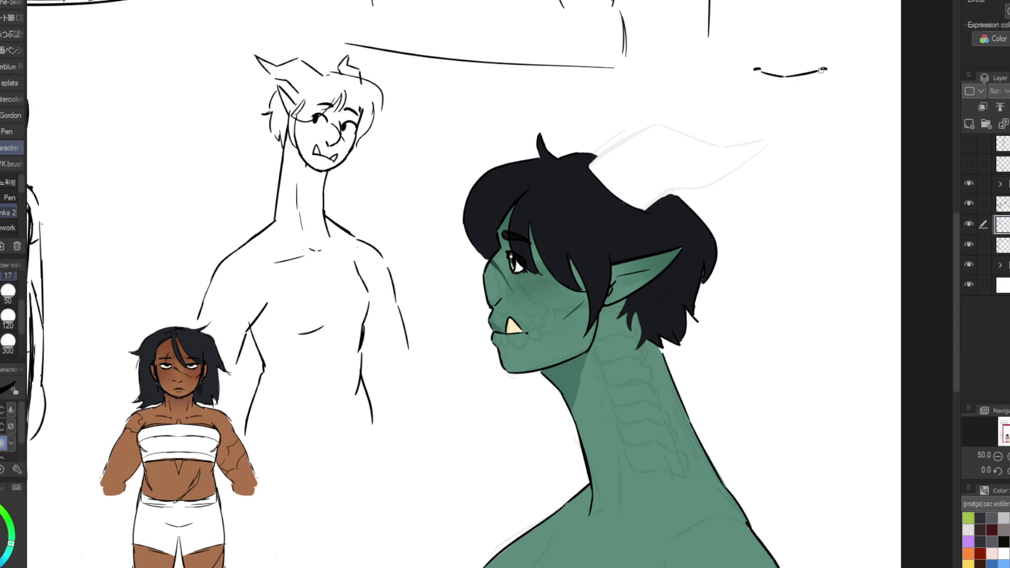
mouse_move(822, 70)
left_mouse_down()
mouse_move(777, 84)
mouse_move(826, 83)
left_mouse_up()
key("ctrl+z")
key("ctrl+z")
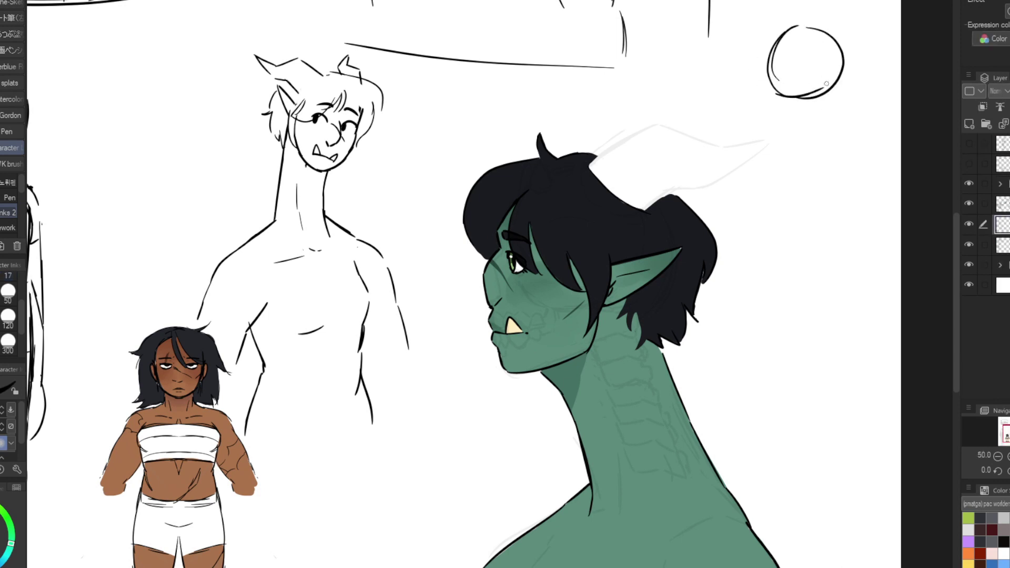
Step: Sketch a second head above the bust's horn, adding a rounded jaw and an open grin with tusks
left_click_drag(766, 79, 836, 96)
left_click_drag(764, 104, 787, 33)
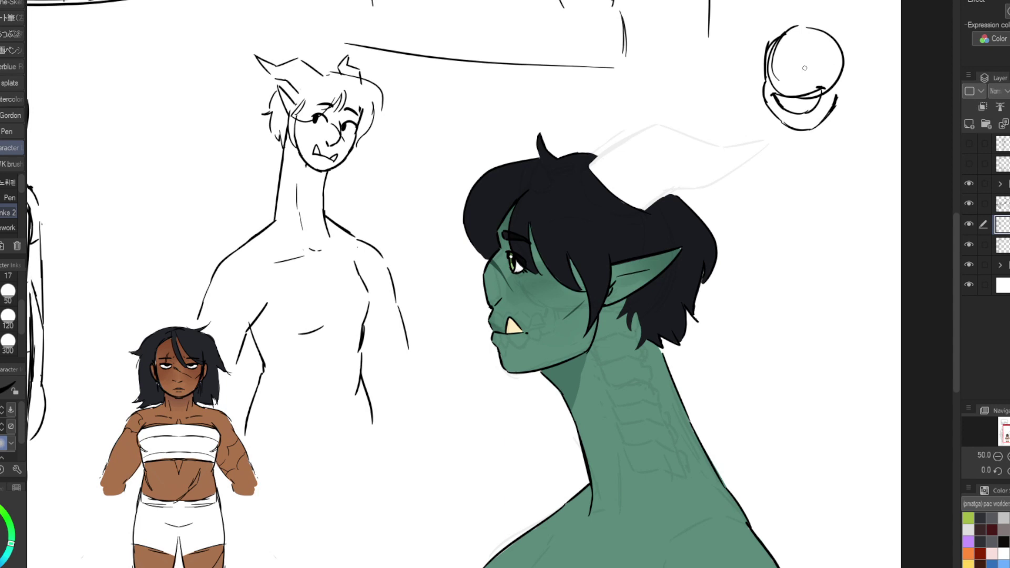
key("ctrl+z")
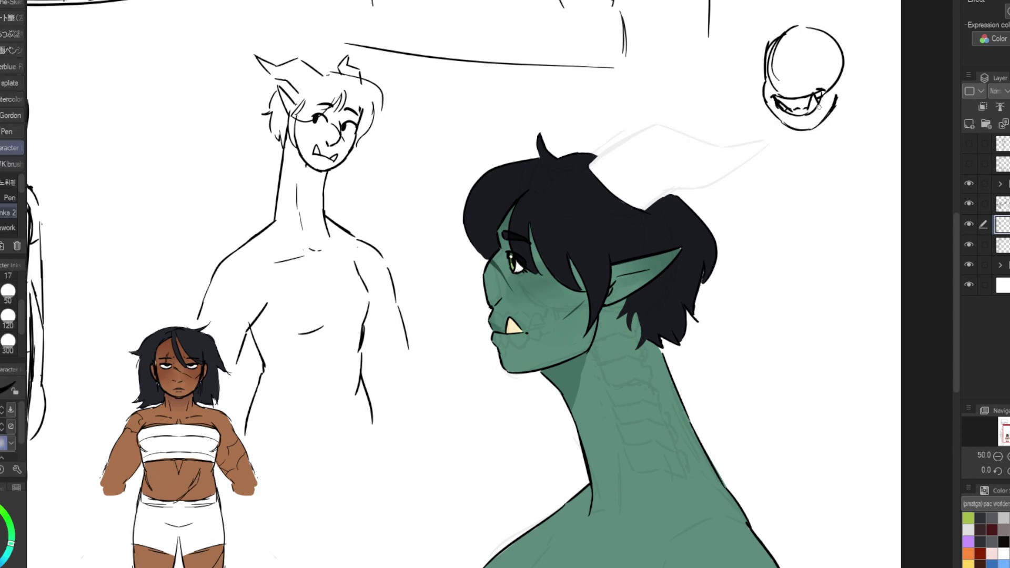
mouse_move(819, 108)
left_mouse_down()
mouse_move(788, 107)
mouse_move(816, 98)
left_mouse_up()
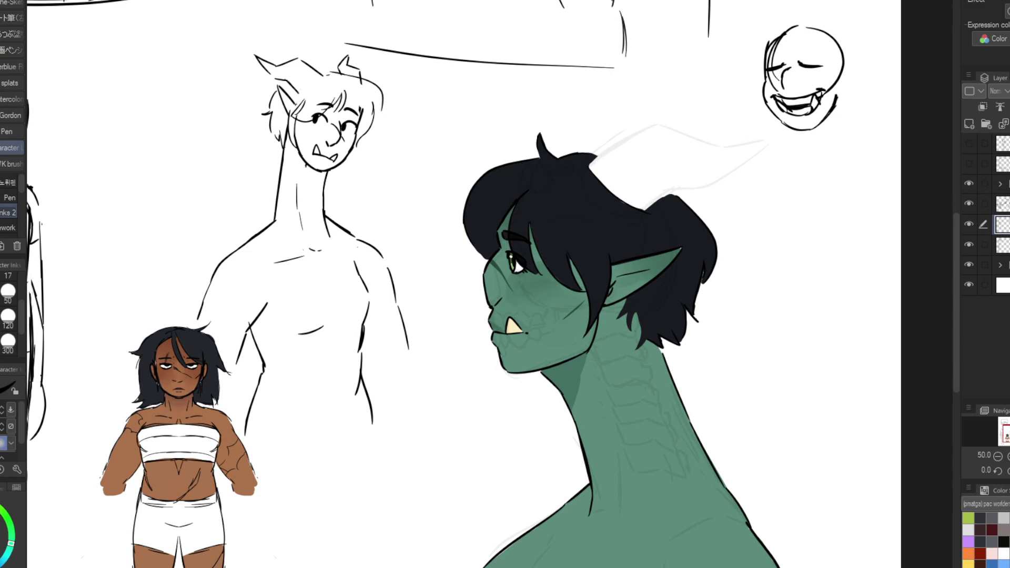
Step: Replace the grinning head's closed eyes with open eyes beneath worried brows
key("ctrl+z")
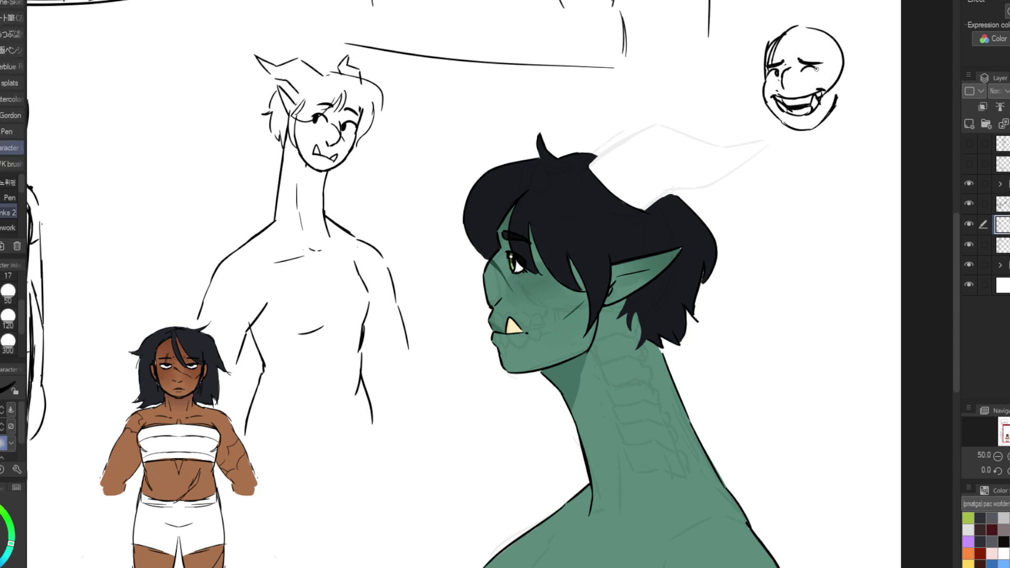
left_click_drag(816, 69, 815, 73)
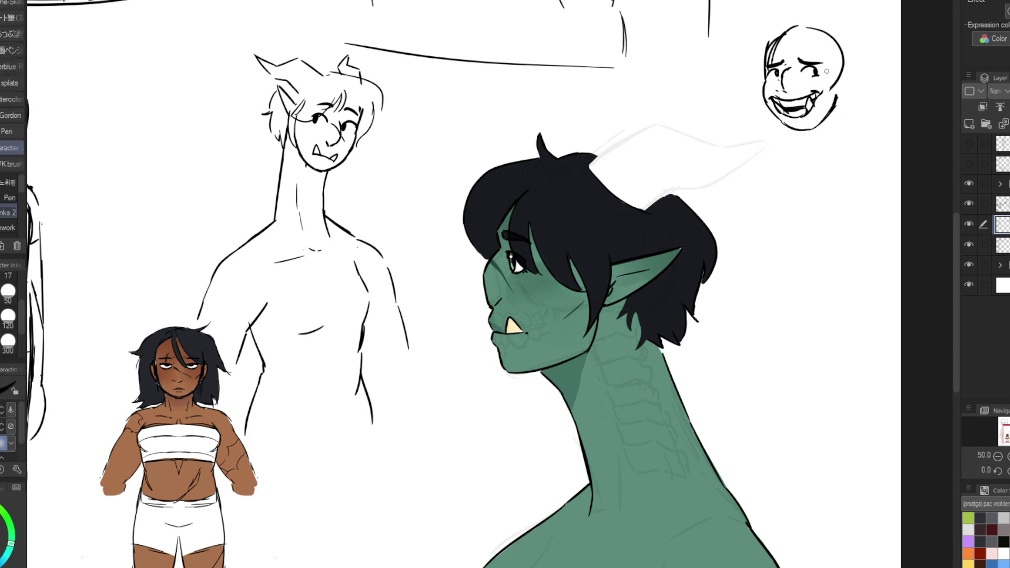
key("h")
key("h")
Step: Add a parted fringe, side hair and a pointed ear to the grinning head, and clean up its face outline
left_click_drag(799, 38, 810, 60)
left_click_drag(817, 71, 862, 66)
key("m")
mouse_move(765, 79)
left_mouse_down()
mouse_move(815, 84)
mouse_move(765, 87)
left_mouse_up()
key("ctrl+d")
key("p")
left_click_drag(785, 20, 760, 85)
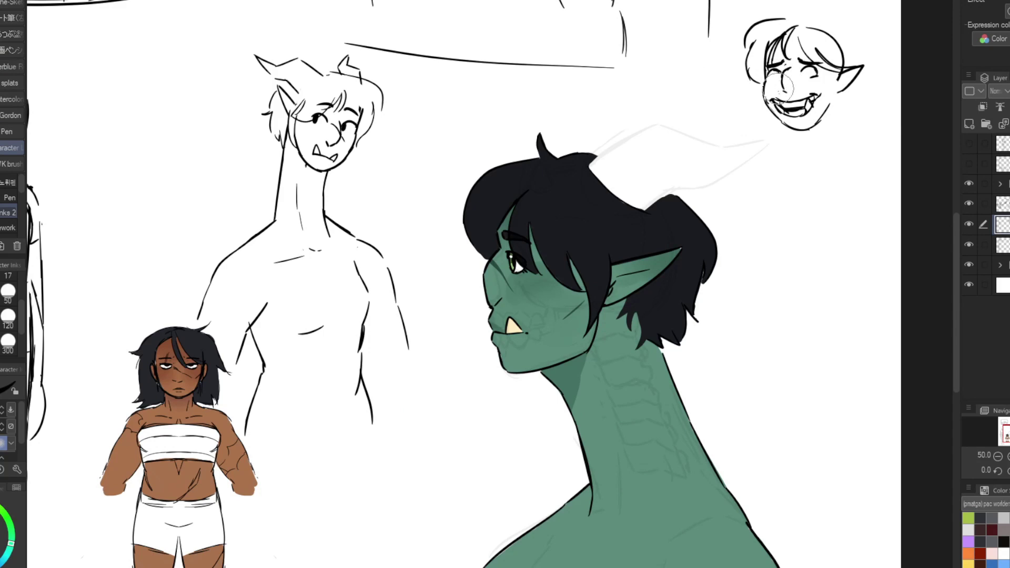
Step: Redraw the small grinning head's jaw and chin, and narrow its mouth to a nervous tusked grin
key("ctrl+z")
key("ctrl+z")
left_click_drag(785, 27, 769, 58)
key("ctrl+z")
mouse_move(775, 101)
left_mouse_down()
mouse_move(818, 94)
mouse_move(794, 125)
left_mouse_up()
left_click_drag(799, 122, 813, 114)
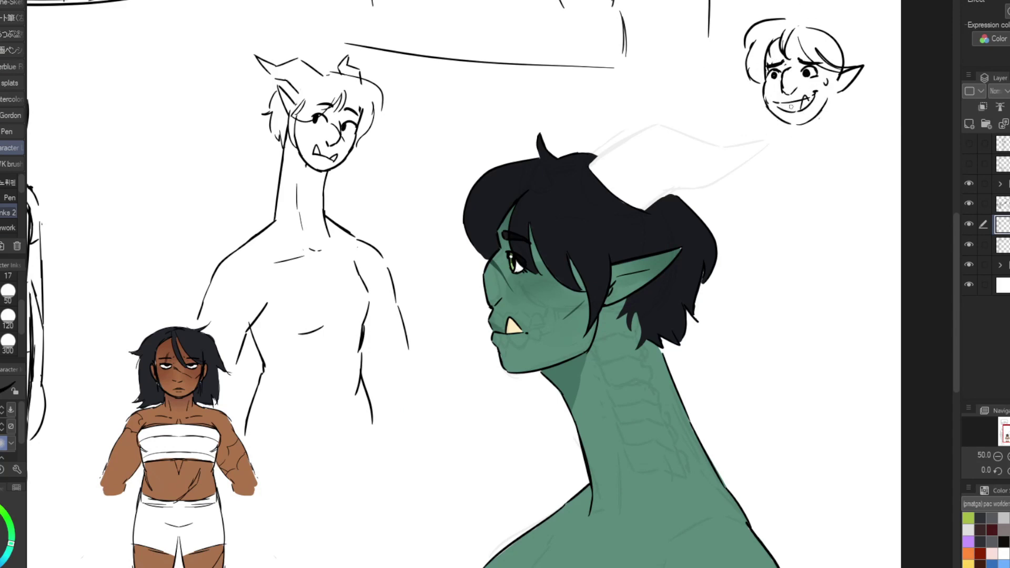
scroll(805, 94, "up", 2)
key("h")
key("h")
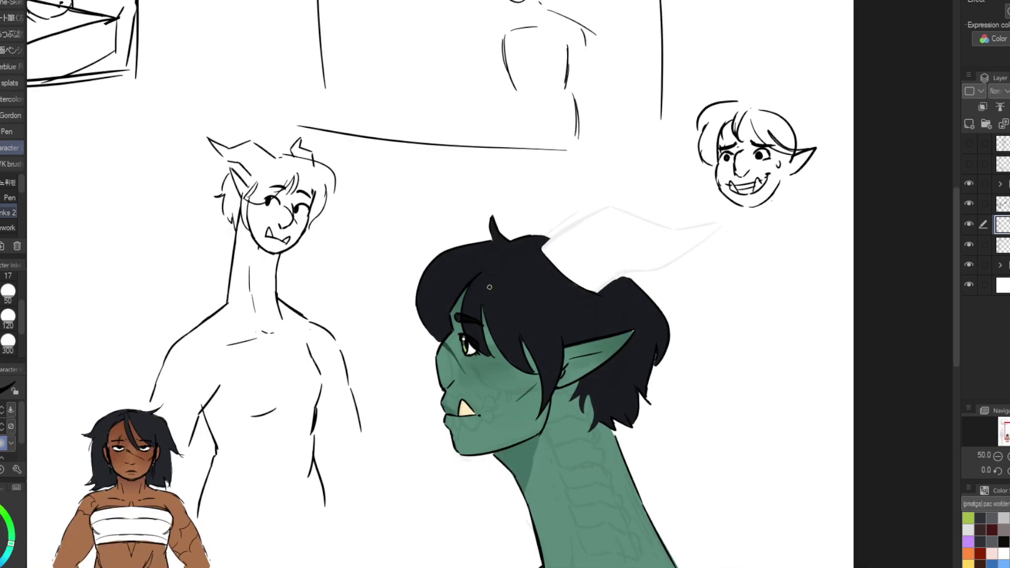
Step: Add the outer hair volume to the small grinning head and draw the two neck lines beneath it
left_click_drag(769, 98, 840, 96)
key("ctrl+z")
mouse_move(747, 97)
left_mouse_down()
mouse_move(794, 105)
mouse_move(820, 193)
left_mouse_up()
left_click_drag(745, 212, 753, 265)
scroll(753, 265, "down", 3)
left_click_drag(756, 164, 732, 188)
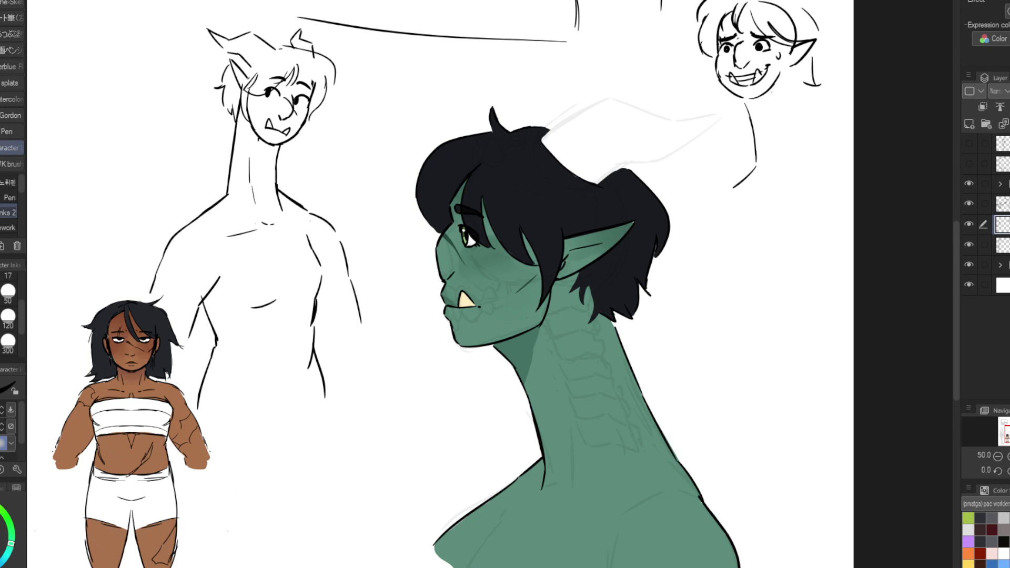
scroll(467, 231, "up", 2)
scroll(467, 279, "down", 3)
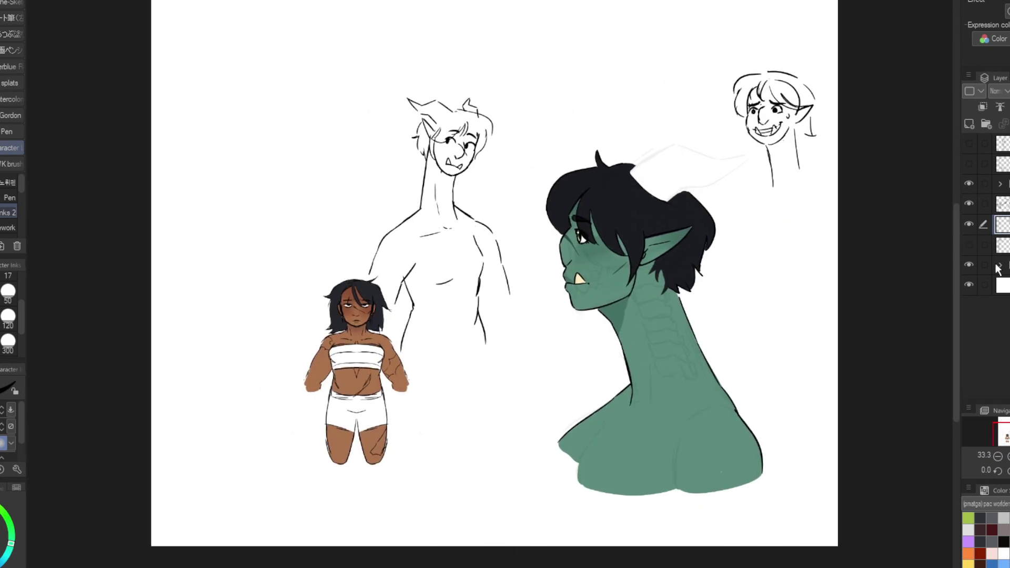
Step: Move the coloured reference figure up the canvas and sketch a boxy torso in the empty space beside the bare-chested study
key("k")
key("p")
left_click_drag(253, 199, 241, 246)
key("ctrl+z")
key("ctrl+z")
mouse_move(247, 176)
left_mouse_down()
mouse_move(271, 226)
mouse_move(290, 215)
left_mouse_up()
left_click_drag(290, 215, 235, 284)
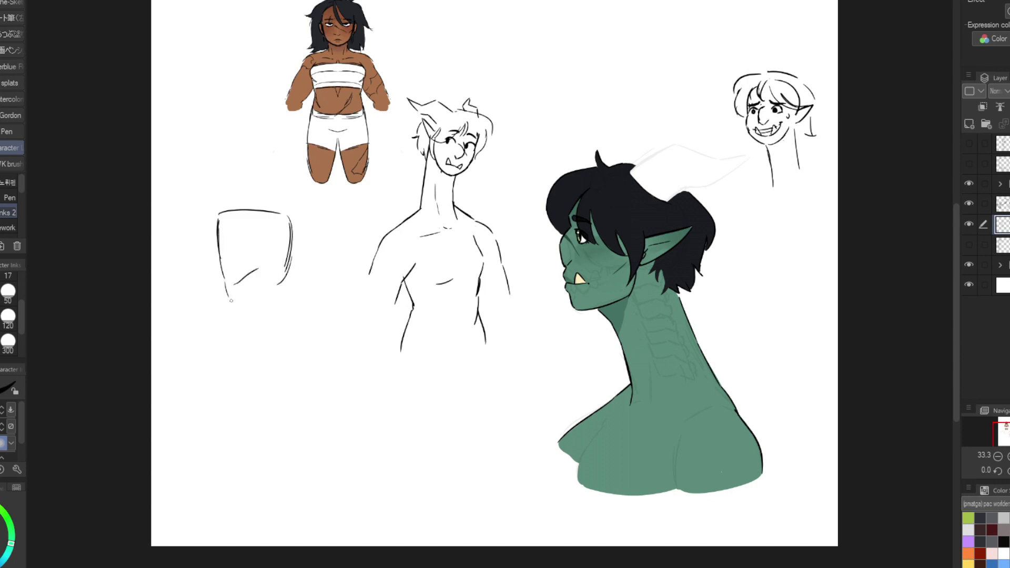
Step: Extend the boxy torso down into hips and tapering thighs, and rough in the leg below
left_click_drag(218, 221, 213, 337)
left_click_drag(220, 296, 210, 356)
left_click_drag(289, 281, 295, 354)
left_click_drag(255, 319, 274, 329)
left_click_drag(204, 326, 229, 426)
left_click_drag(252, 337, 243, 421)
key("h")
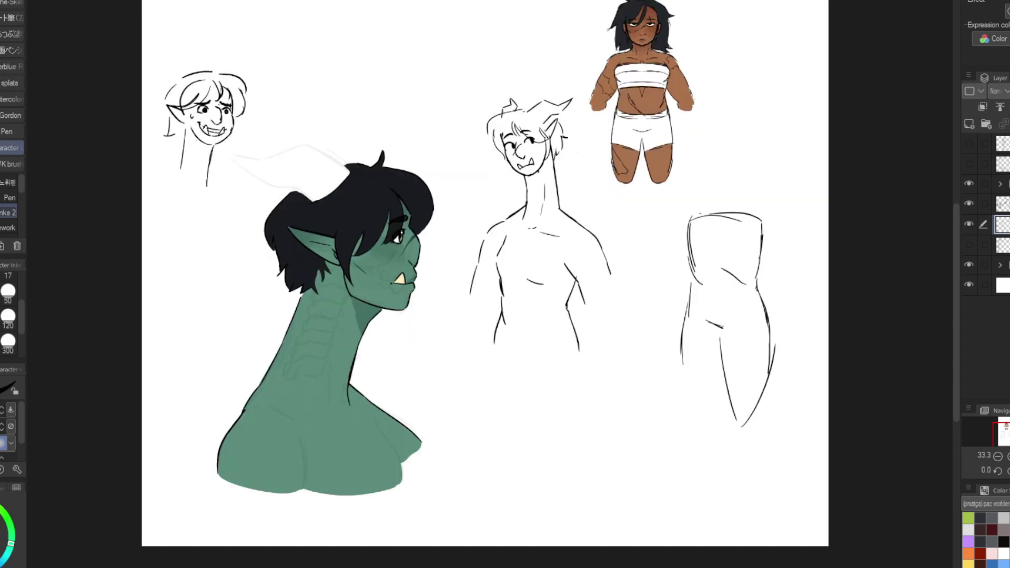
mouse_move(725, 337)
left_mouse_down()
mouse_move(745, 424)
mouse_move(741, 513)
left_mouse_up()
Step: Lasso the new torso-and-legs sketch, shift it up the canvas, and undo its last rough leg strokes
key("ctrl+t")
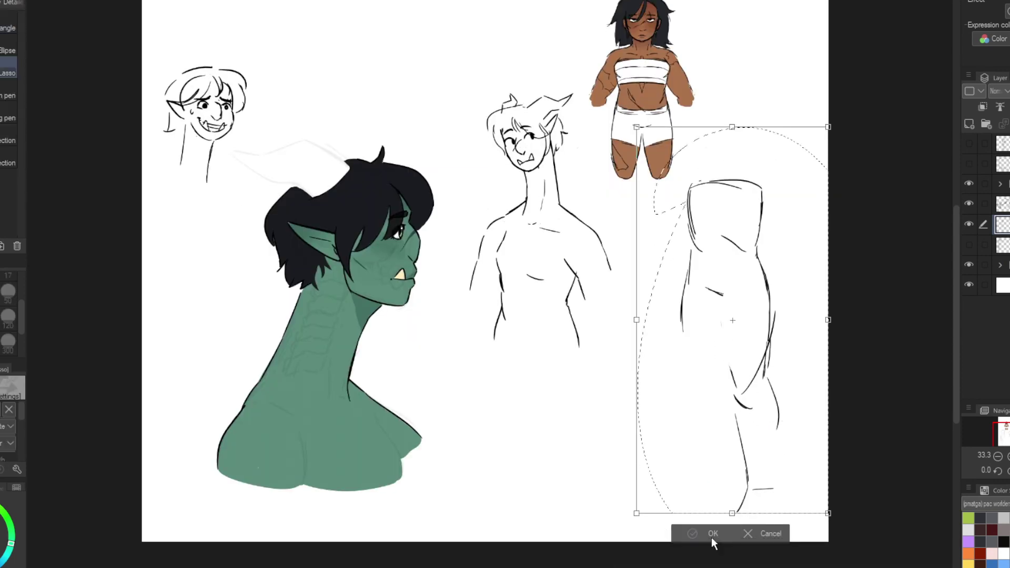
left_click(711, 537)
left_click(1002, 224)
key("h")
key("ctrl+z")
key("ctrl+z")
Step: Sketch the full-body figure's lower legs and block in both feet
left_click_drag(234, 330, 230, 426)
left_click_drag(231, 464, 210, 550)
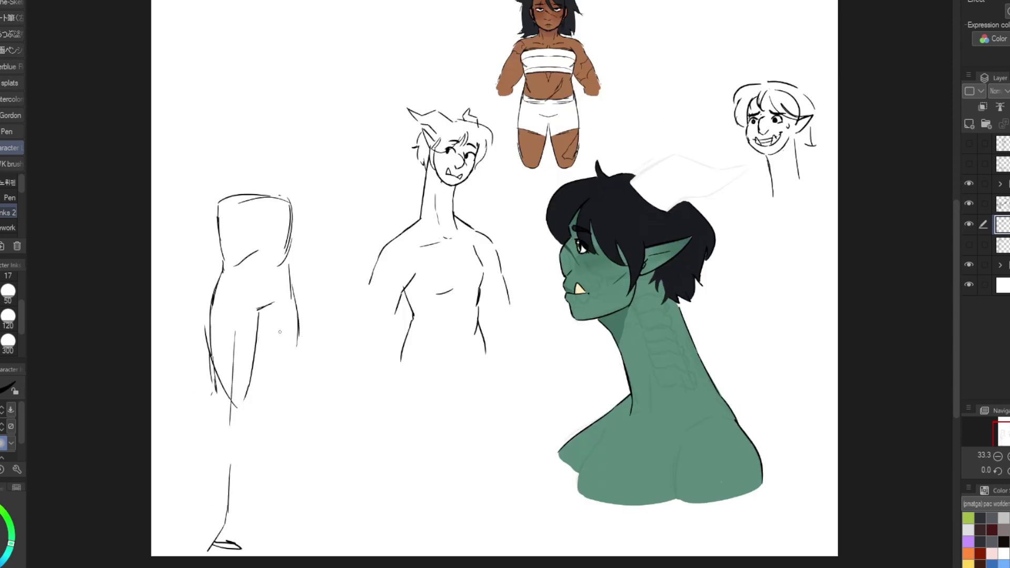
left_click_drag(284, 338, 277, 404)
left_click_drag(274, 414, 263, 469)
left_click_drag(265, 469, 291, 529)
left_click_drag(255, 476, 258, 519)
left_click_drag(282, 492, 304, 514)
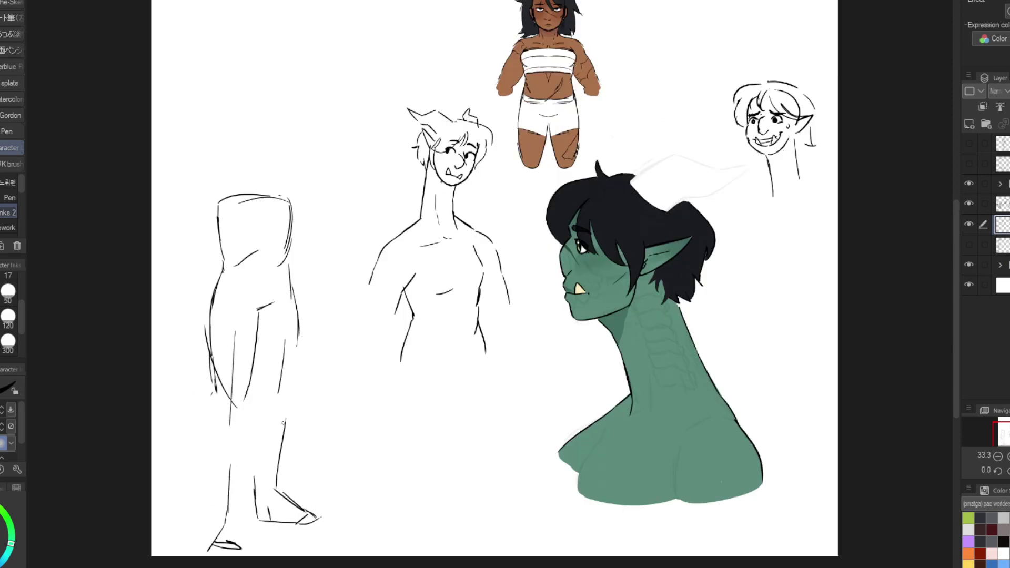
Step: Draw the figure's knees, inner leg lines and calves, and round out the front foot
mouse_move(287, 321)
left_mouse_down()
mouse_move(294, 423)
mouse_move(250, 518)
left_mouse_up()
left_click_drag(250, 371, 245, 416)
key("h")
left_click_drag(757, 379, 762, 432)
mouse_move(752, 465)
left_mouse_down()
mouse_move(767, 547)
mouse_move(771, 497)
left_mouse_up()
left_click_drag(743, 521, 784, 541)
left_click_drag(773, 395, 763, 460)
Step: Separate the bare-chested study from the full-body sketch with a lasso selection
key("h")
left_click_drag(417, 101, 421, 108)
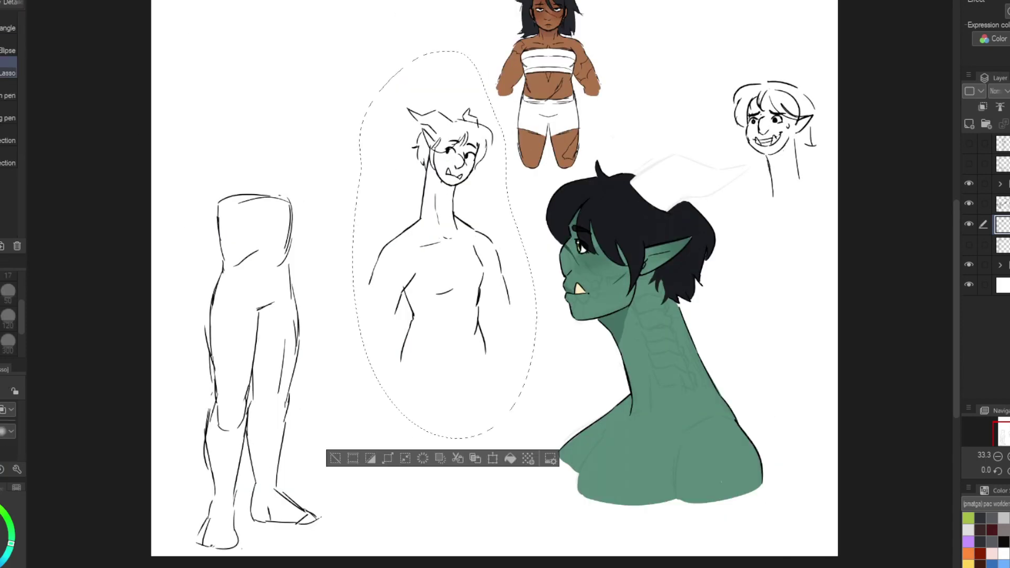
left_click_drag(354, 163, 358, 169)
key("ctrl+d")
Step: Sketch the full-body figure's shoulders, chest sides and hanging upper arm
left_click_drag(400, 263, 366, 319)
left_click_drag(210, 153, 284, 139)
mouse_move(176, 155)
left_mouse_down()
mouse_move(205, 132)
mouse_move(163, 260)
left_mouse_up()
left_click_drag(158, 236, 153, 340)
key("h")
left_click_drag(779, 152, 737, 211)
key("h")
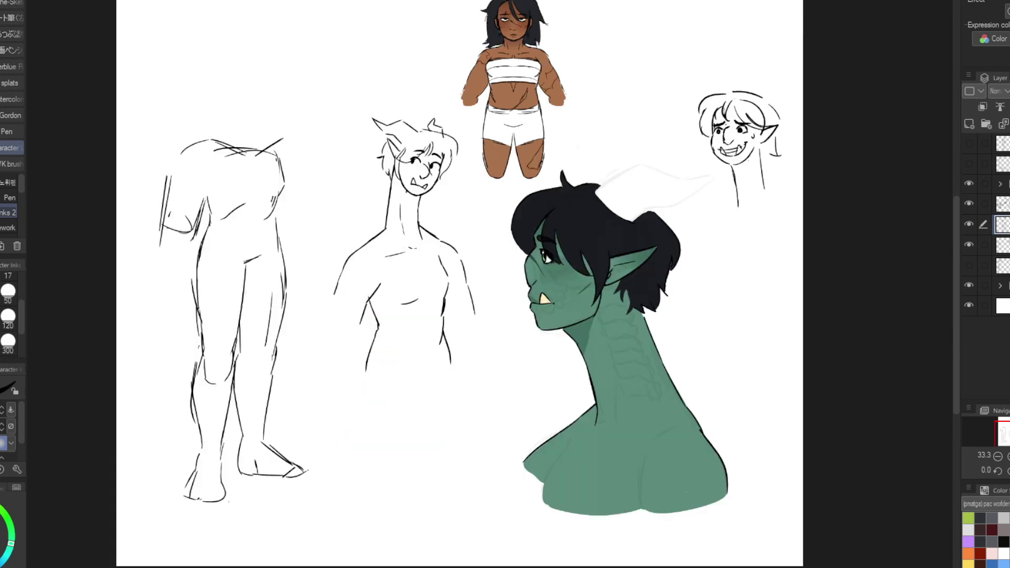
Step: Draw the figure's raised upper arm and the hanging arm's forearm and mitten-shaped hand, rounding the near shoulder
left_click_drag(269, 147, 304, 158)
mouse_move(304, 166)
left_mouse_down()
mouse_move(329, 224)
mouse_move(300, 229)
left_mouse_up()
left_click_drag(171, 224, 169, 322)
left_click_drag(148, 265, 197, 360)
left_click_drag(159, 179, 153, 315)
left_click_drag(200, 243, 195, 302)
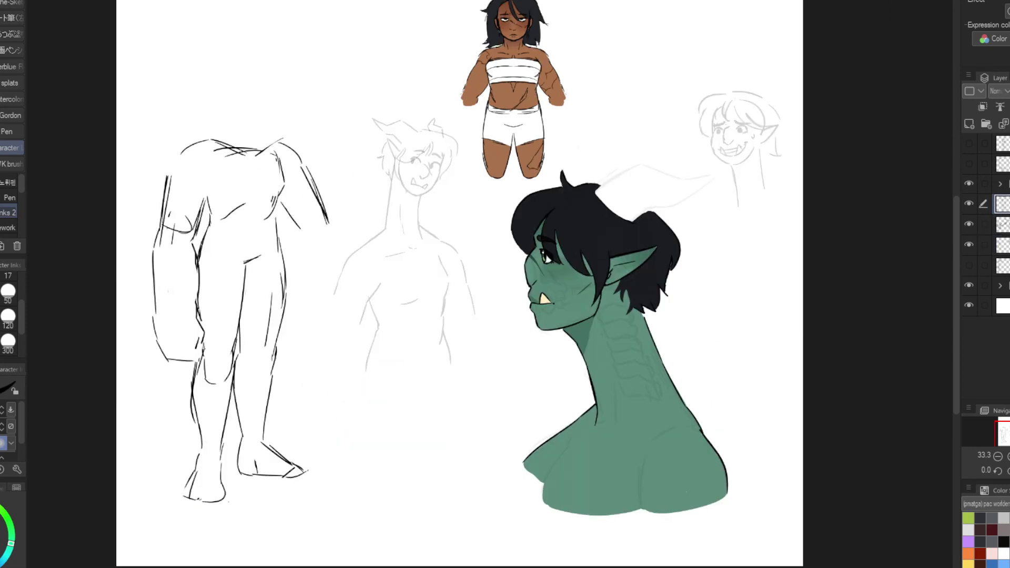
left_click_drag(176, 362, 205, 348)
left_click_drag(170, 181, 211, 141)
Step: Sketch the figure's neck and an oval head with a pointed ear and an eye guideline
left_click_drag(231, 66, 236, 68)
left_click_drag(225, 72, 225, 89)
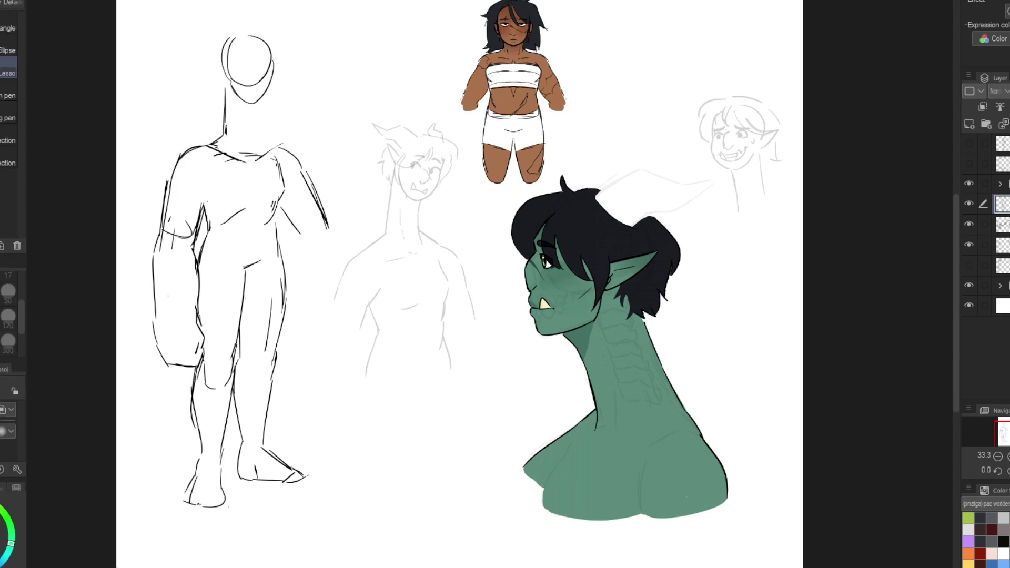
left_click_drag(257, 143, 257, 113)
left_click_drag(260, 76, 259, 126)
key("h")
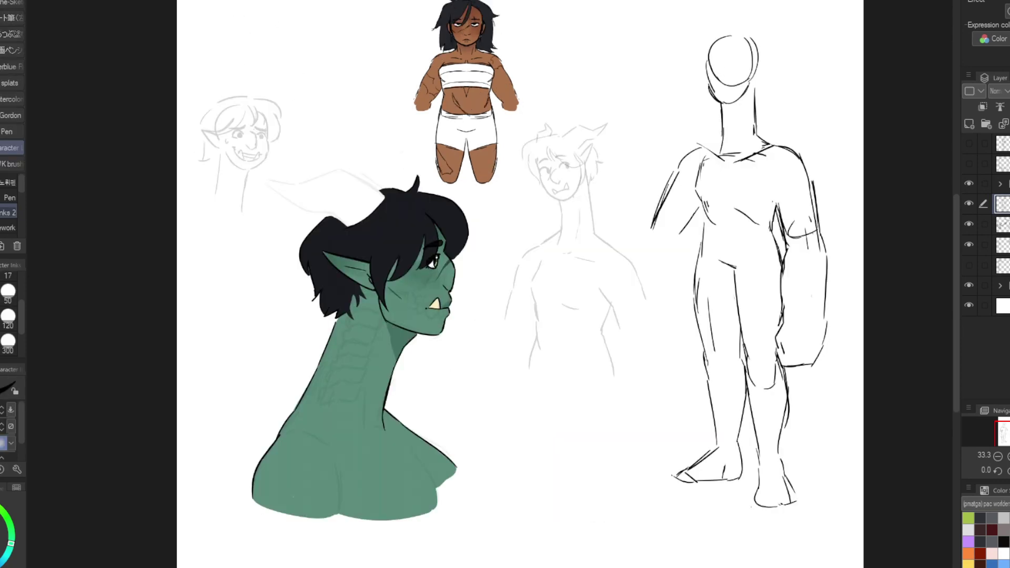
left_click_drag(752, 91, 774, 50)
left_click_drag(705, 76, 721, 36)
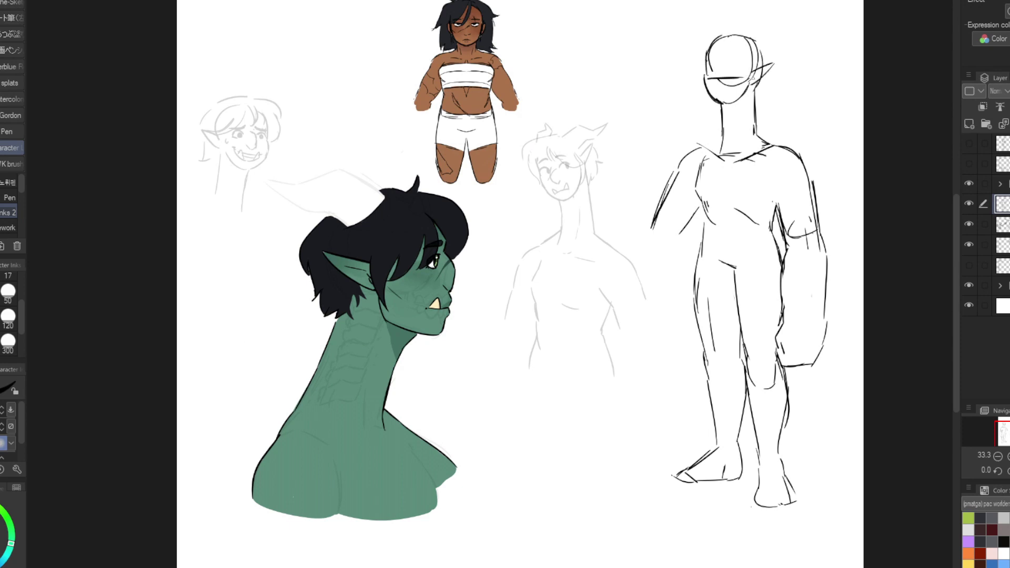
Step: Draw the figure's outstretched forearm ending in an open hand with spread fingers
key("h")
left_click_drag(338, 221, 386, 249)
left_click_drag(297, 234, 376, 291)
mouse_move(429, 257)
left_mouse_down()
mouse_move(380, 294)
mouse_move(452, 292)
mouse_move(400, 318)
left_mouse_up()
key("h")
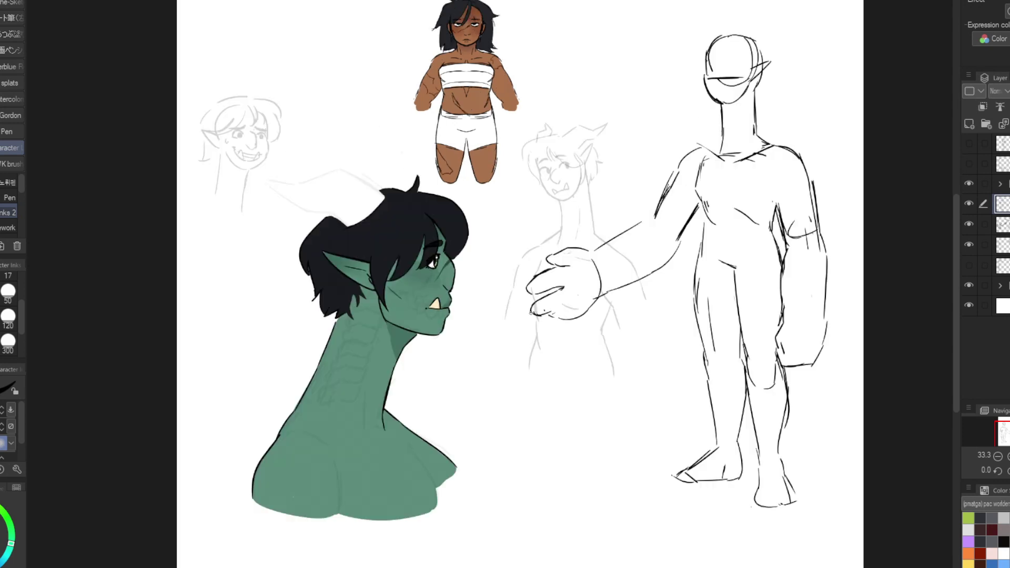
Step: Lasso the outstretched forearm and hand, transform them closer to the body, and tidy the arm and chest lines
key("h")
key("m")
left_click_drag(295, 237, 274, 221)
key("ctrl+t")
key("Return")
key("p")
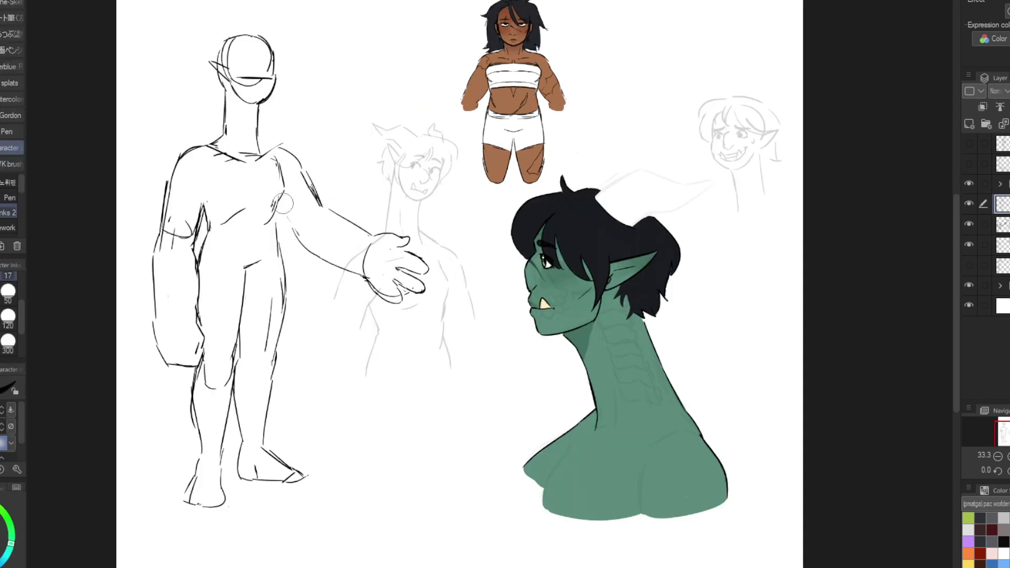
key("h")
key("h")
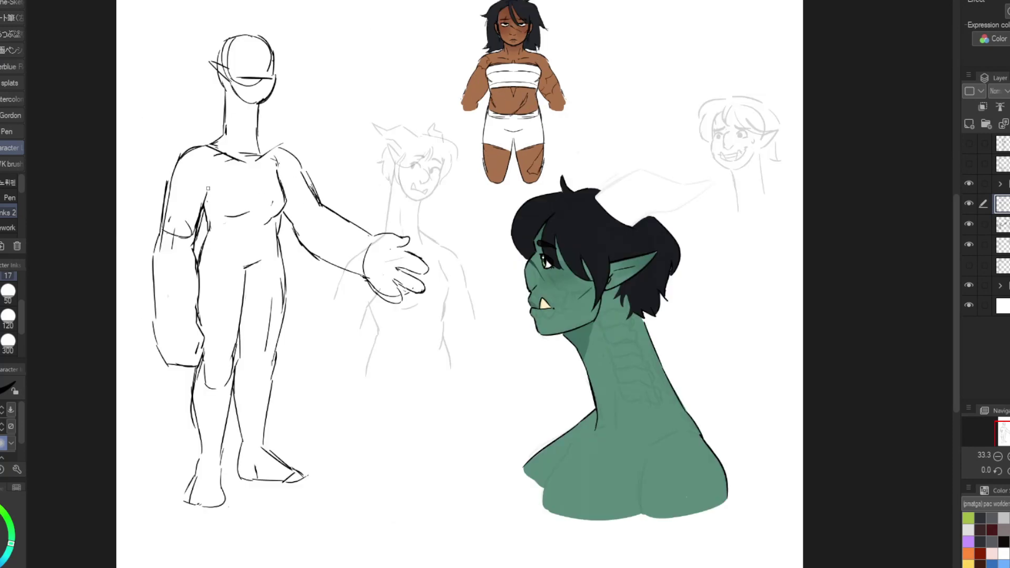
Step: Lasso the full-body figure's head and transform it slightly lower on the neck
key("m")
left_click_drag(248, 124, 276, 85)
key("ctrl+t")
key("Return")
key("p")
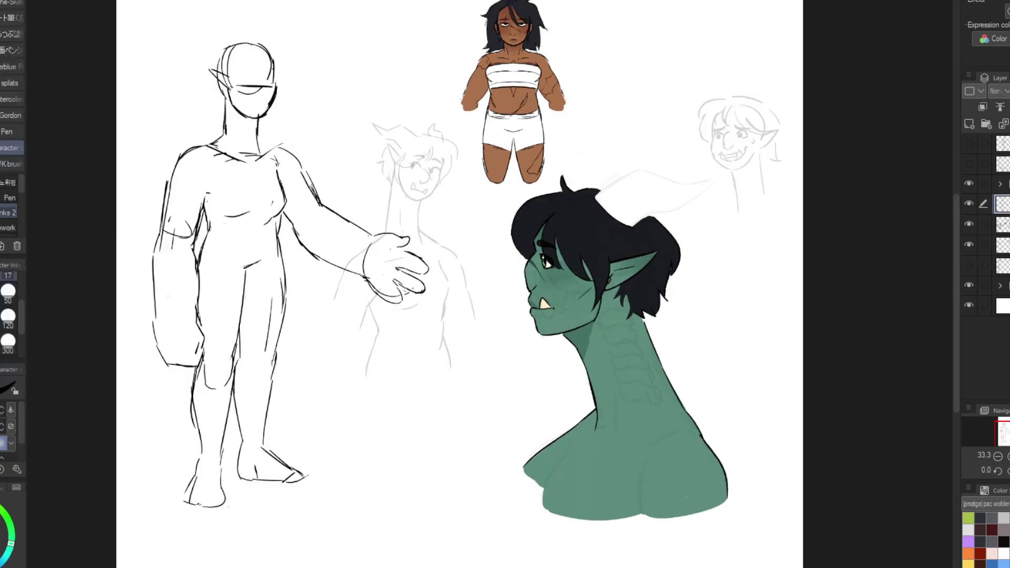
key("m")
key("ctrl+t")
key("Escape")
Step: Select the figure's lower body and transform it slightly downward to lengthen the proportions
mouse_move(279, 236)
left_mouse_down()
mouse_move(337, 531)
mouse_move(242, 447)
mouse_move(279, 237)
left_mouse_up()
key("ctrl+t")
left_click(265, 561)
key("h")
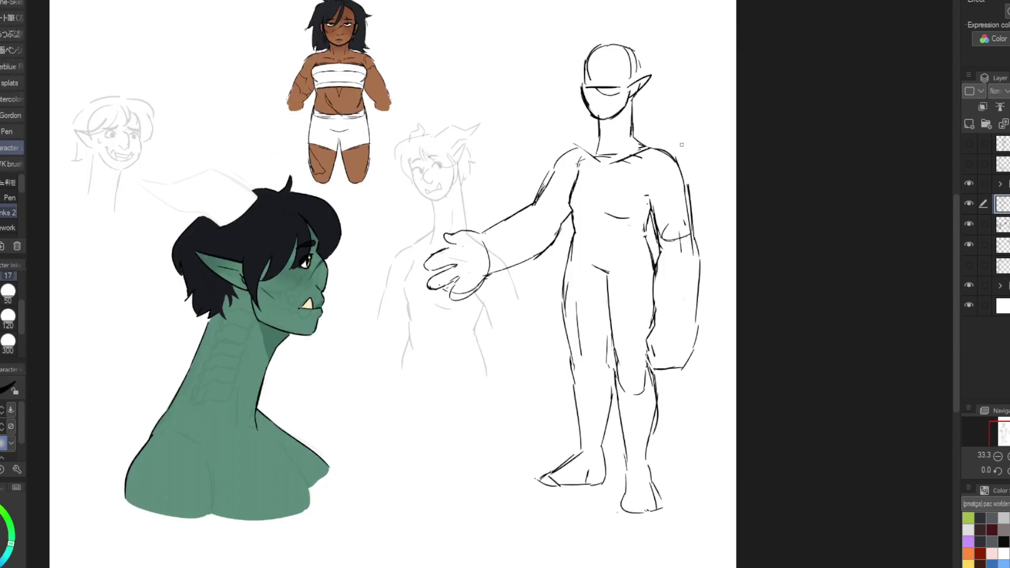
Step: Redraw the outstretched hand smaller, palm up, with a raised thumb and curled fingers
key("h")
key("p")
left_click_drag(620, 232, 657, 269)
mouse_move(610, 211)
left_mouse_down()
mouse_move(658, 247)
mouse_move(648, 281)
left_mouse_up()
left_click_drag(634, 245, 658, 279)
key("h")
left_click_drag(327, 242, 332, 267)
left_click_drag(369, 254, 311, 243)
key("h")
key("h")
key("ctrl+z")
key("ctrl+z")
mouse_move(327, 241)
left_mouse_down()
mouse_move(308, 264)
mouse_move(342, 256)
left_mouse_up()
Step: Redraw the hanging hand with separate fingers and smooth the outer contour of that arm
left_click_drag(531, 342, 571, 366)
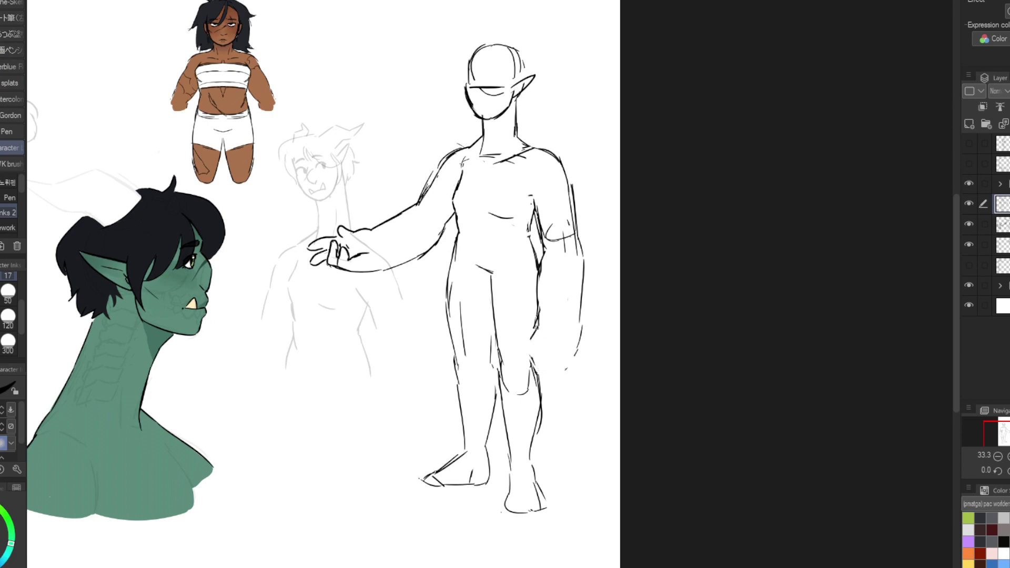
key("h")
left_click_drag(432, 334, 402, 389)
left_click_drag(421, 357, 405, 384)
left_click_drag(391, 234, 400, 341)
left_click_drag(410, 263, 203, 263)
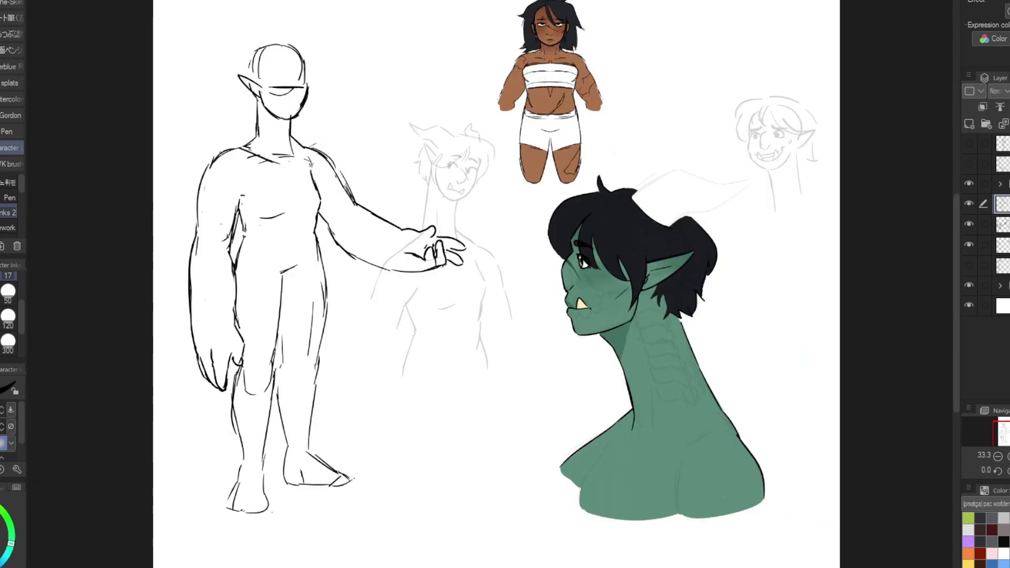
left_click_drag(210, 164, 199, 231)
Step: Refine both calves and feet with toe shapes, and clean up the stray lines inside the thigh
left_click_drag(235, 423, 231, 513)
mouse_move(231, 463)
left_mouse_down()
mouse_move(263, 505)
mouse_move(229, 502)
left_mouse_up()
left_click_drag(258, 476, 262, 529)
key("h")
left_click_drag(716, 444, 723, 518)
mouse_move(742, 418)
left_mouse_down()
mouse_move(747, 494)
mouse_move(712, 486)
left_mouse_up()
left_click_drag(634, 482, 671, 458)
key("h")
left_click_drag(292, 471, 341, 489)
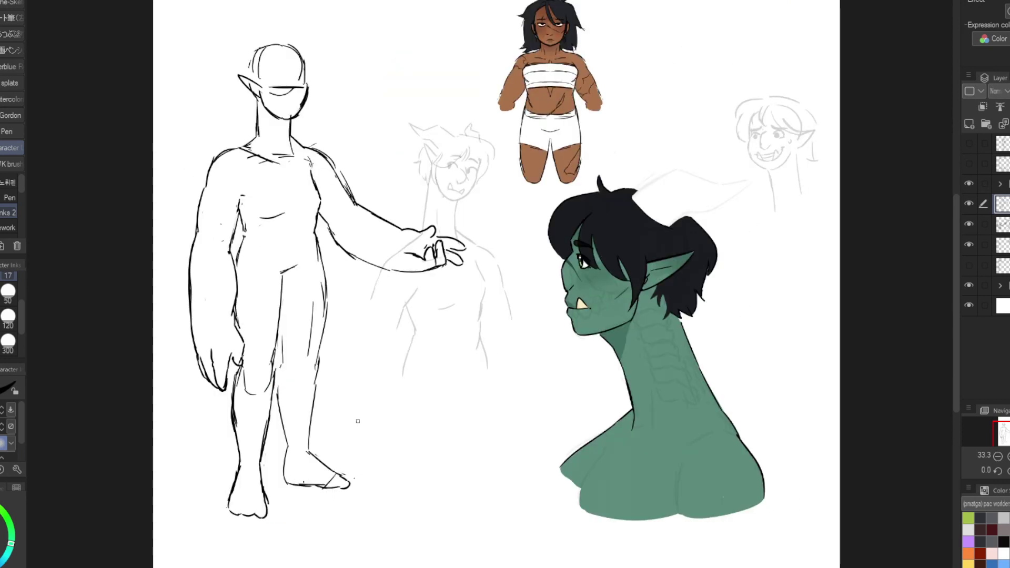
mouse_move(279, 337)
left_mouse_down()
mouse_move(293, 264)
mouse_move(316, 310)
left_mouse_up()
Step: Add a short mouth line and eyebrows to the figure's face, and adjust the head with a transform
key("m")
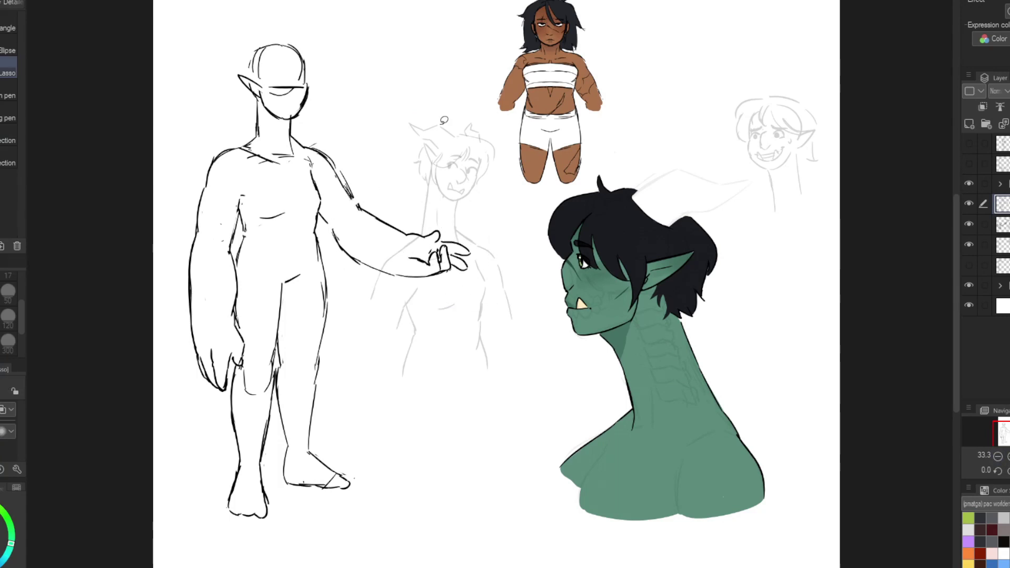
scroll(444, 120, "right", 2)
key("p")
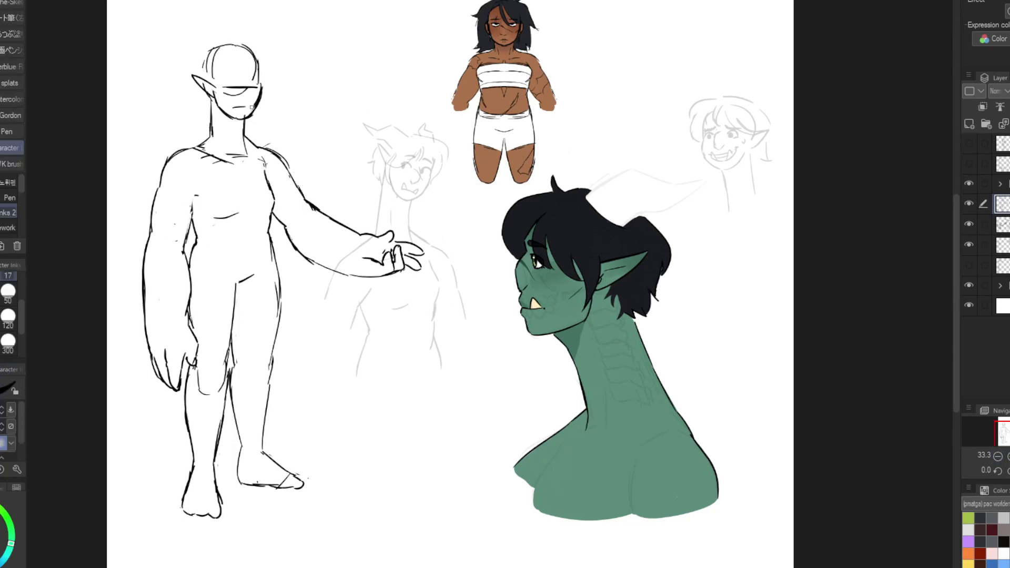
key("ctrl+t")
key("Return")
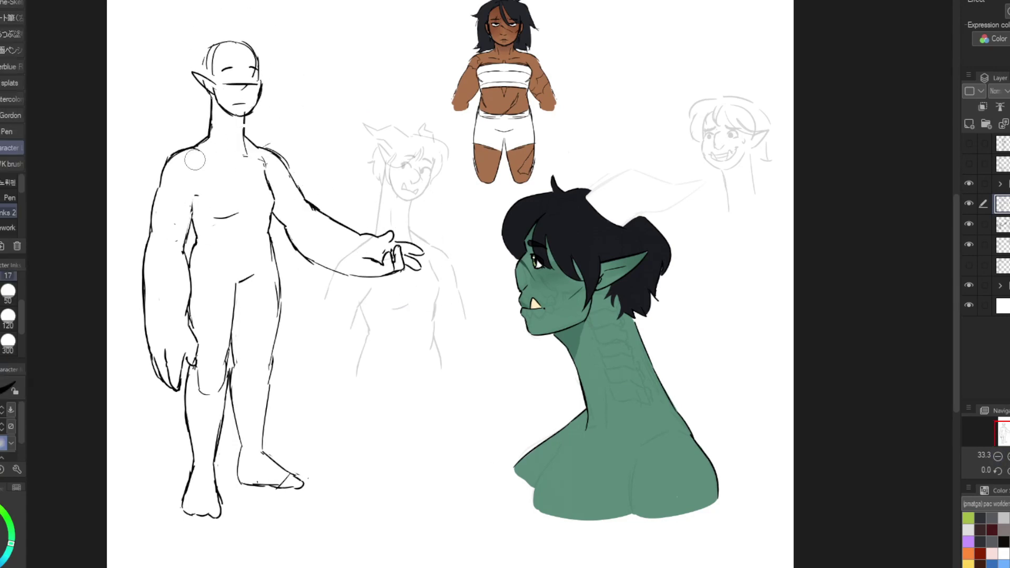
key("h")
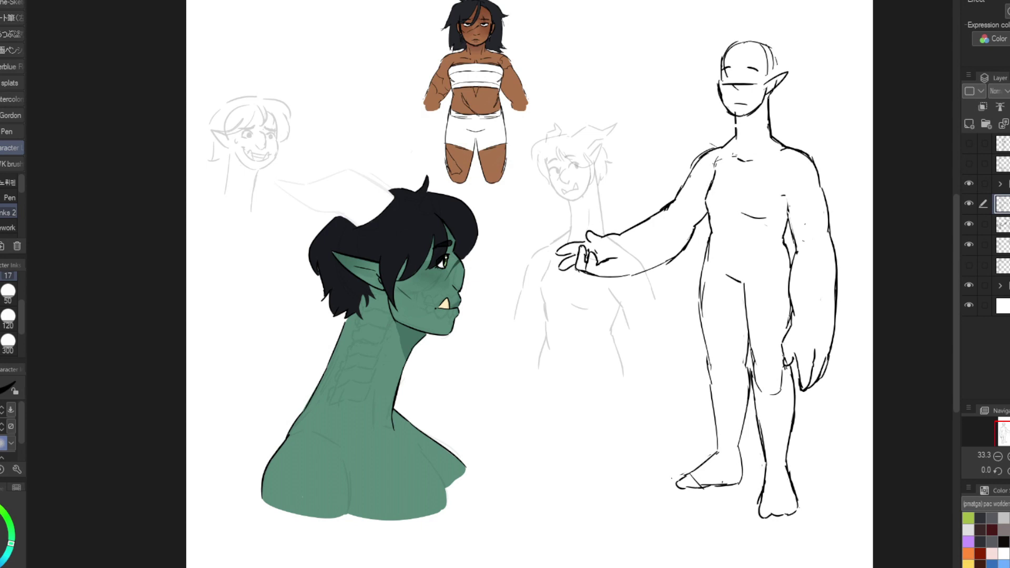
key("h")
Step: Draw the figure's eyes, nose and two tusks in place of the guideline, and add neck muscle lines
scroll(224, 70, "up", 3)
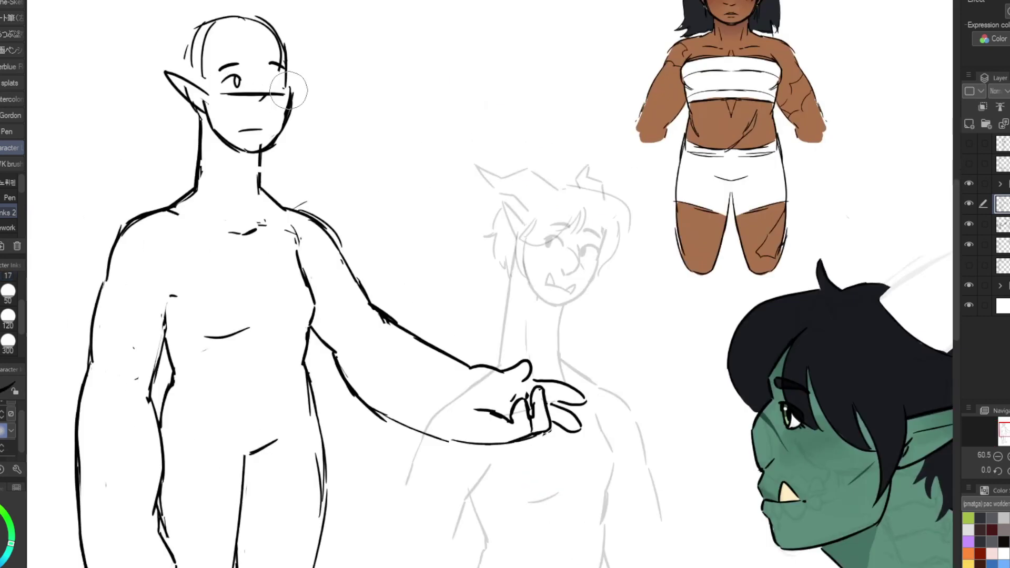
key("ctrl+z")
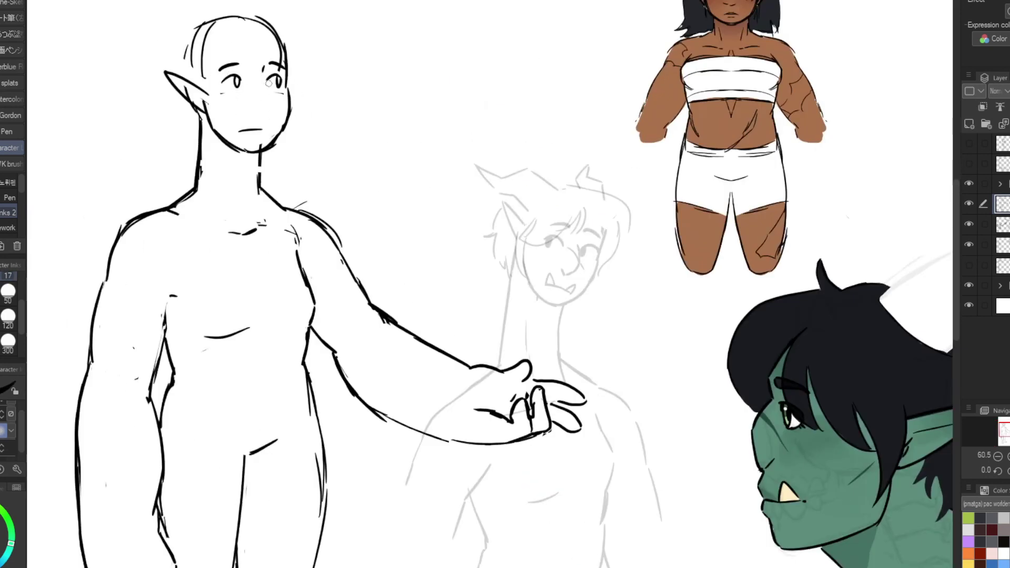
mouse_move(261, 82)
left_mouse_down()
mouse_move(255, 119)
mouse_move(273, 135)
mouse_move(274, 126)
left_mouse_up()
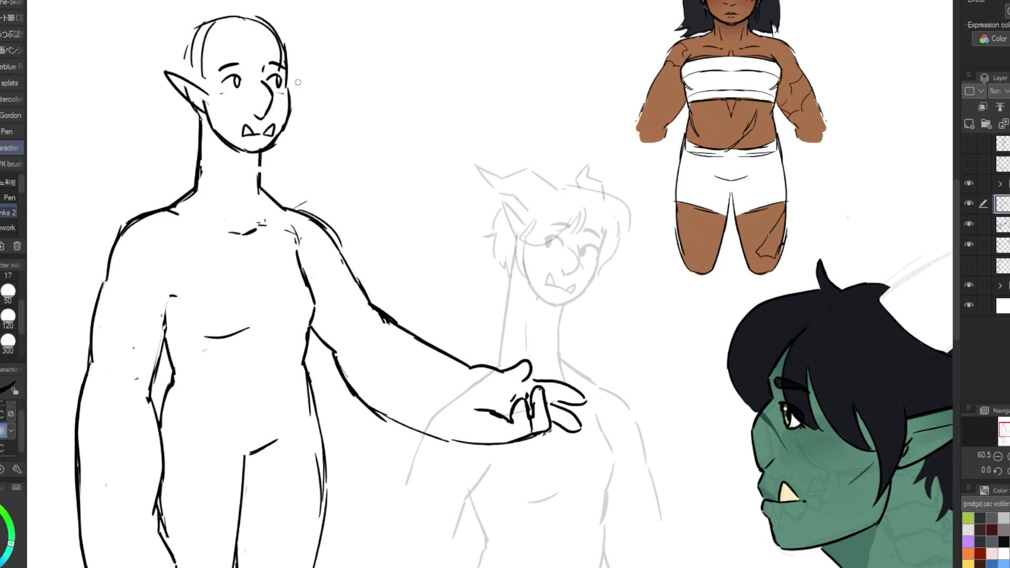
left_click_drag(215, 162, 230, 206)
left_click_drag(257, 153, 255, 211)
key("h")
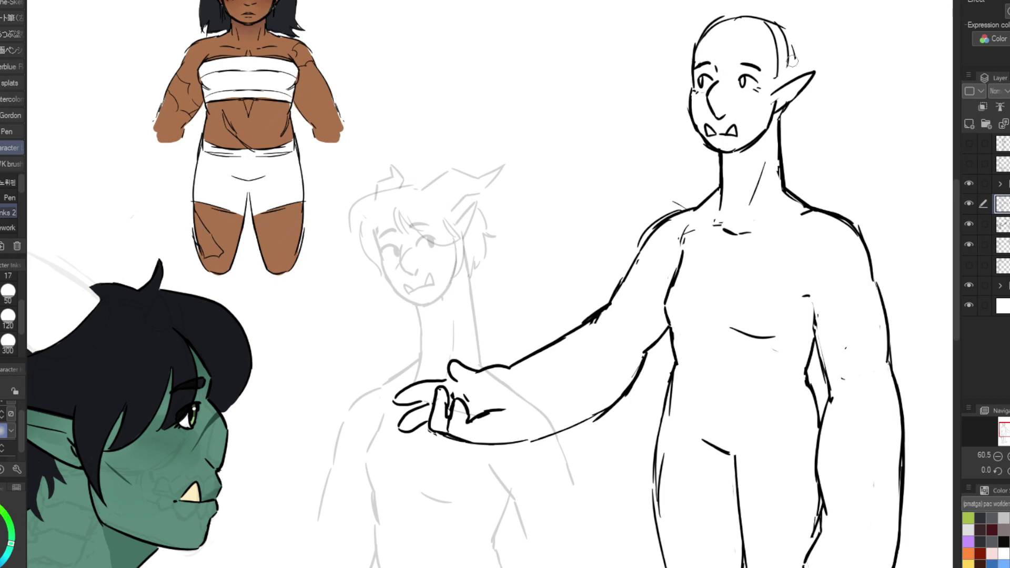
Step: Lasso the figure's facial features and adjust their placement on the head with a transform
scroll(701, 249, "down", 2)
scroll(701, 249, "down", 5)
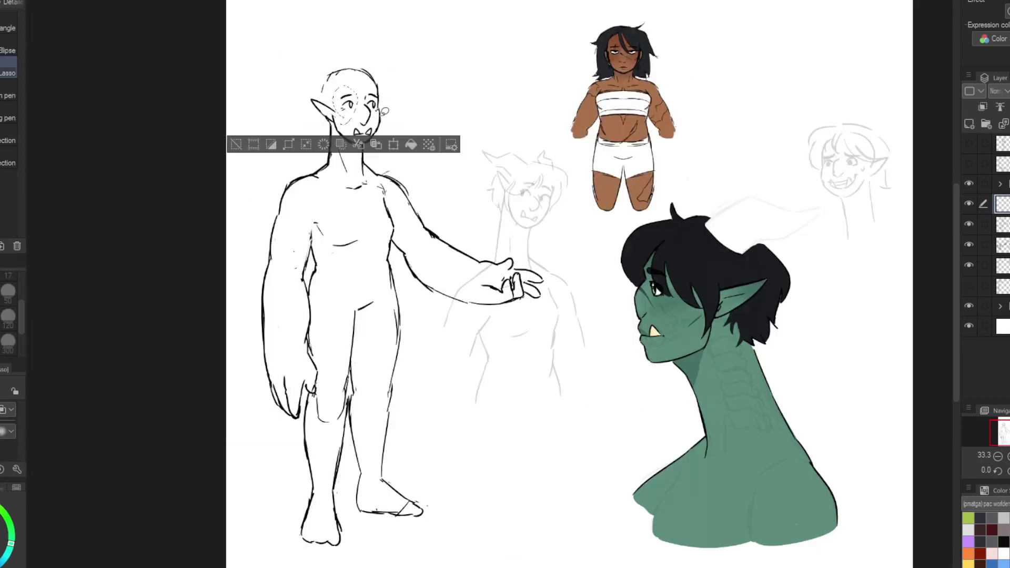
key("ctrl+t")
scroll(352, 96, "up", 1)
key("Return")
scroll(352, 95, "down", 2)
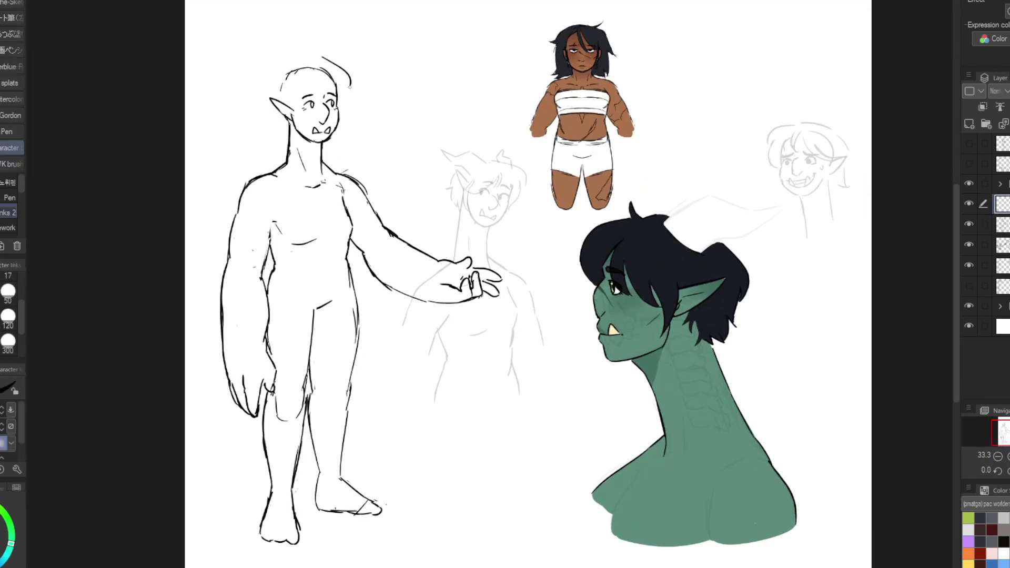
Step: Sketch the figure's fringe and loose side hair around the head and ear
left_click_drag(247, 71, 295, 47)
key("ctrl+z")
key("h")
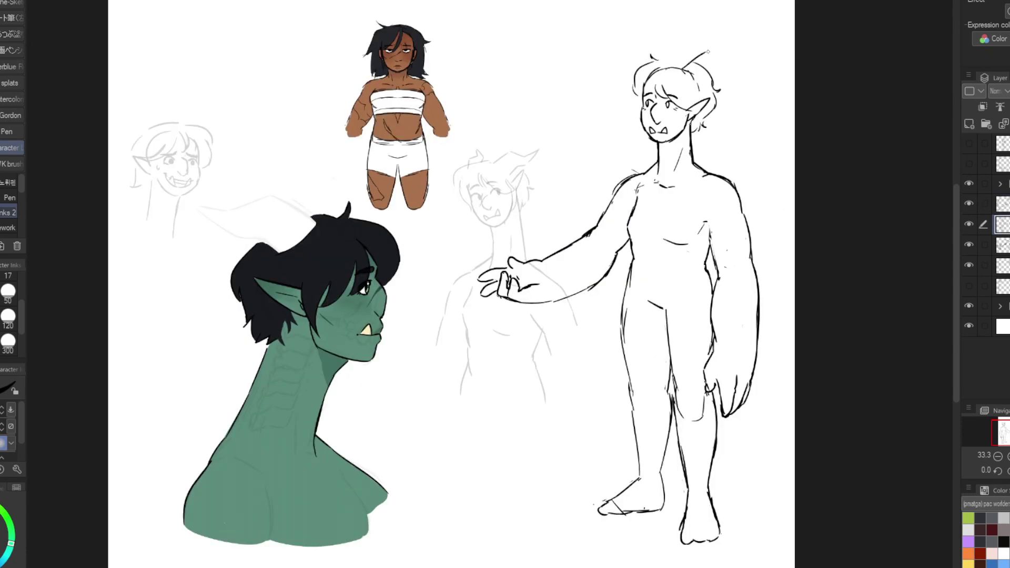
Step: Draw the figure's two pointed horns above the hair on the layer above
left_click_drag(684, 55, 744, 52)
key("alt+bracketright")
left_click_drag(654, 58, 686, 51)
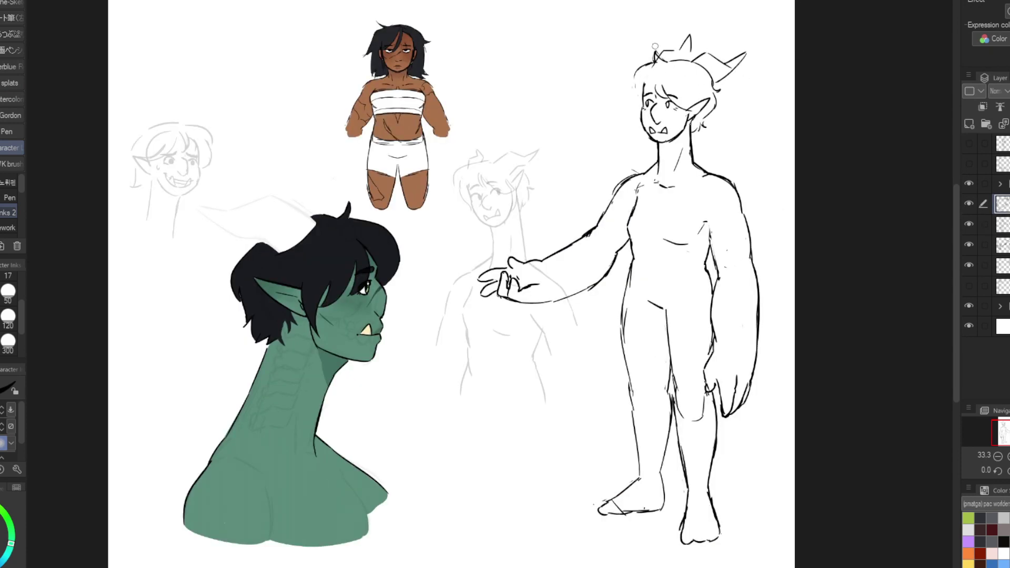
Step: Move the coloured human reference figure across the canvas, closer to the full-body sketch
key("h")
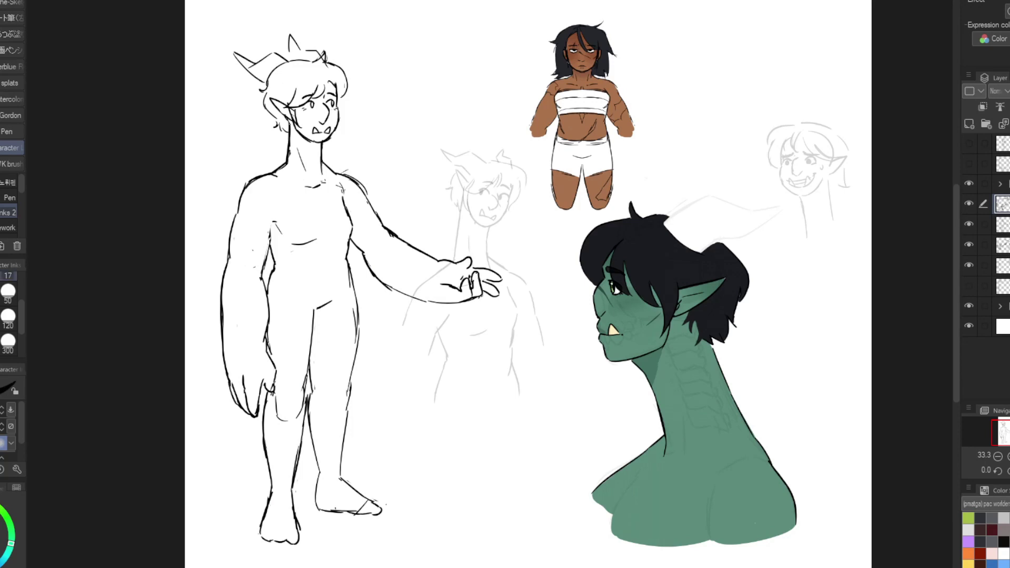
scroll(526, 290, "up", 1)
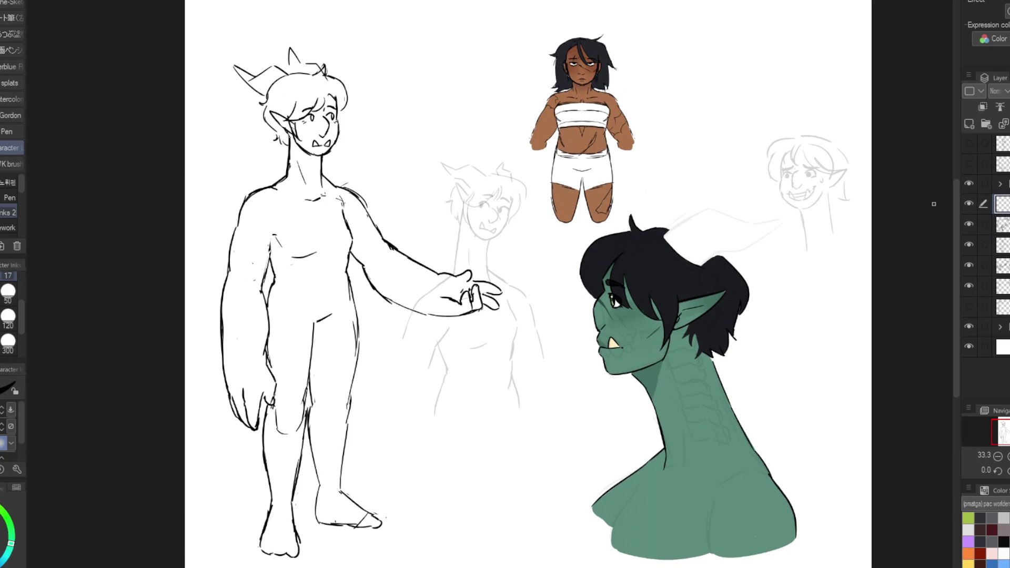
left_click_drag(581, 128, 444, 100)
Step: Sketch two angry eyes with a nose line above the faint smiling head to start a new expression study
left_click_drag(742, 50, 747, 114)
mouse_move(711, 105)
left_mouse_down()
mouse_move(780, 71)
mouse_move(771, 43)
left_mouse_up()
left_click_drag(714, 64, 722, 104)
left_click_drag(758, 71, 766, 118)
left_click_drag(757, 89, 746, 95)
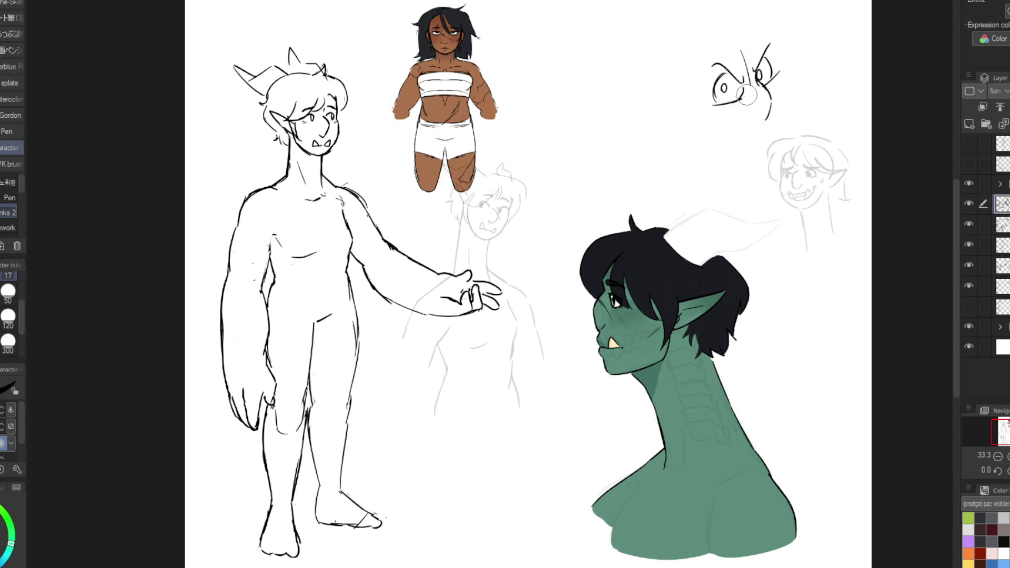
Step: Refine the angry eyes with slanted brows and pupils, and draw the pointed nose tip below them
key("h")
left_click(255, 85)
left_click_drag(212, 47, 222, 80)
left_click_drag(235, 81, 265, 64)
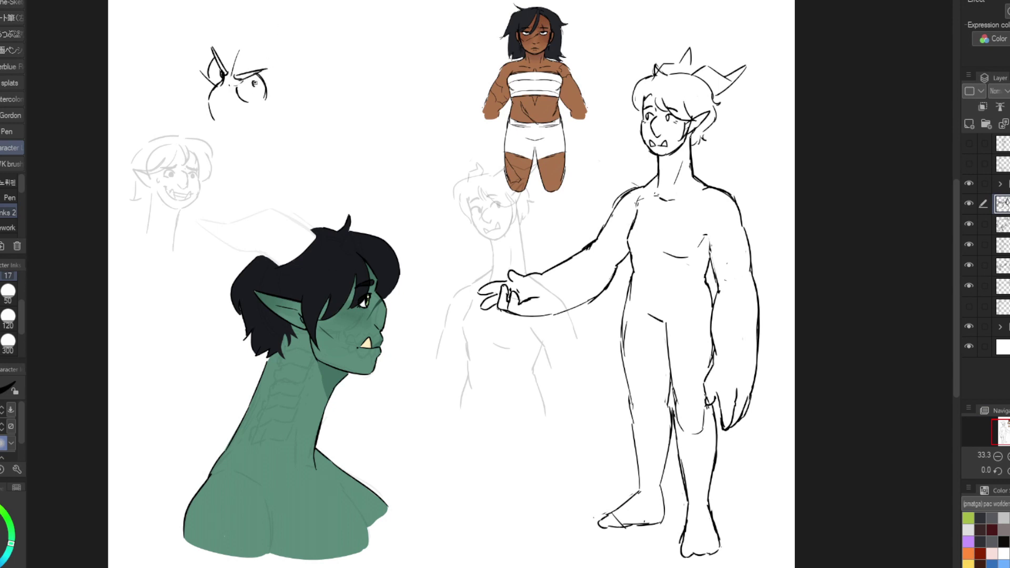
key("h")
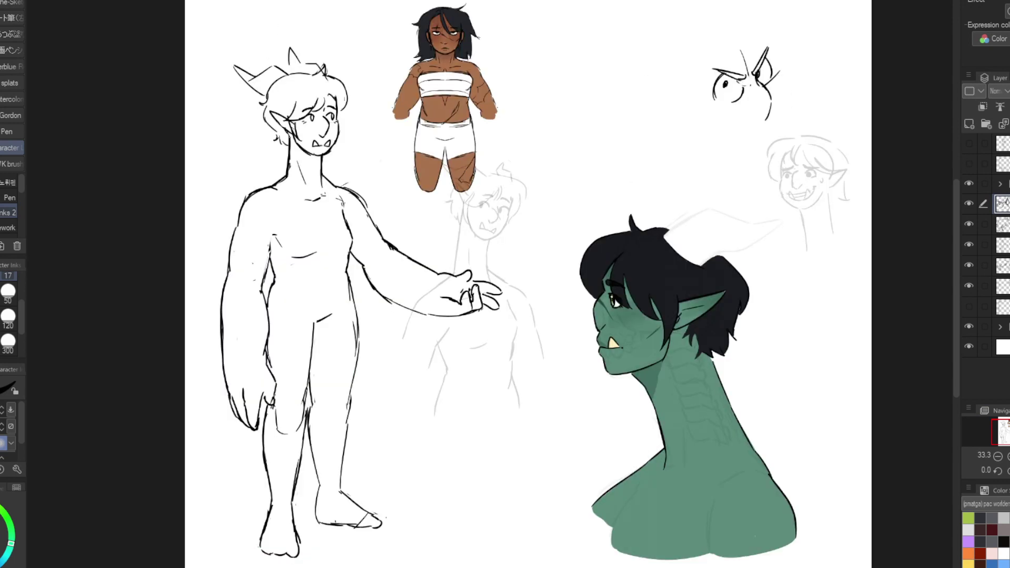
left_click_drag(767, 99, 753, 115)
key("h")
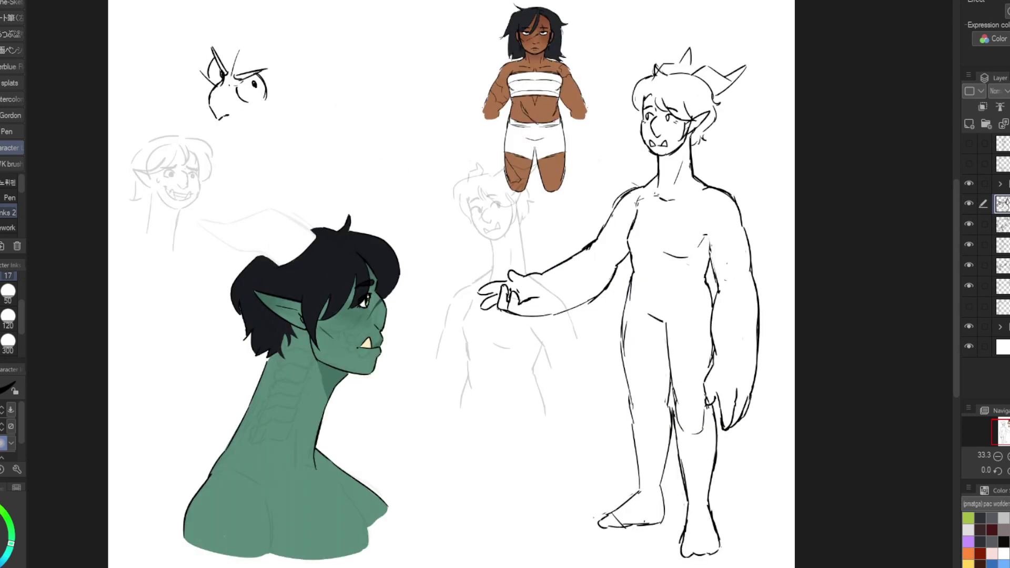
Step: Draw the angry head's cheek line and a snarling mouth with bared teeth and fangs
left_click_drag(193, 97, 268, 129)
key("h")
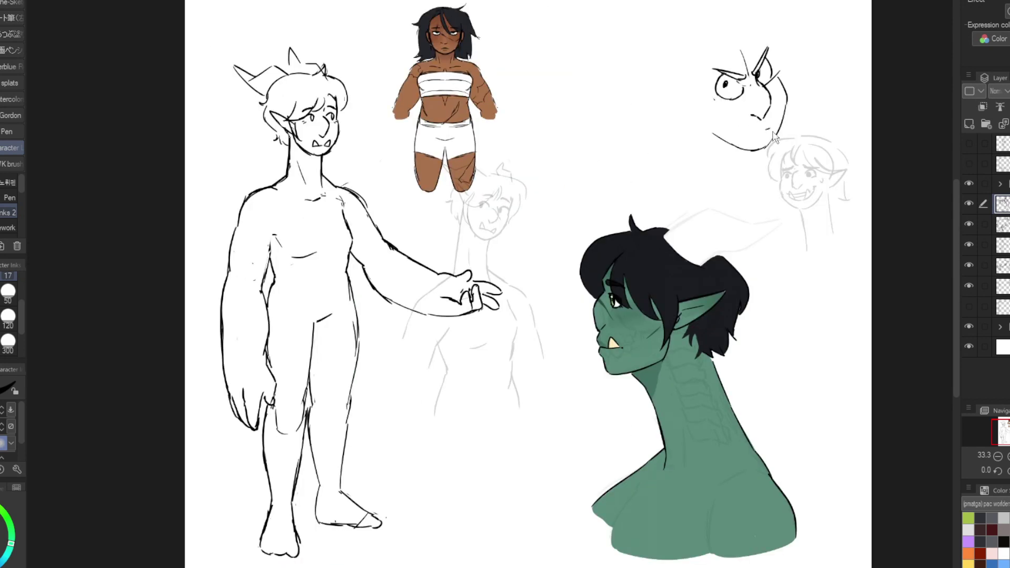
key("ctrl+z")
mouse_move(763, 132)
left_mouse_down()
mouse_move(735, 123)
mouse_move(731, 141)
left_mouse_up()
key("h")
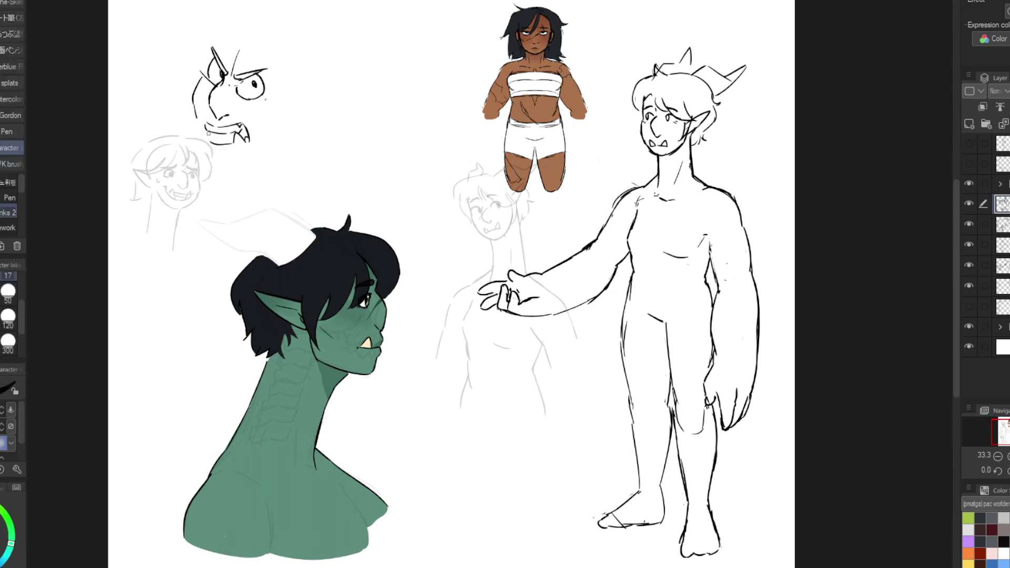
left_click_drag(211, 126, 207, 143)
key("h")
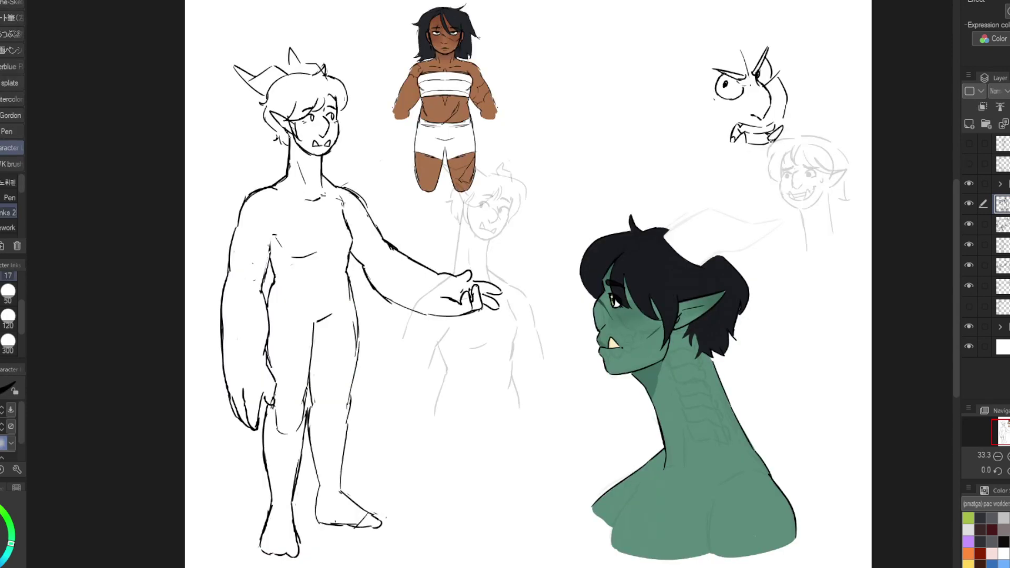
key("h")
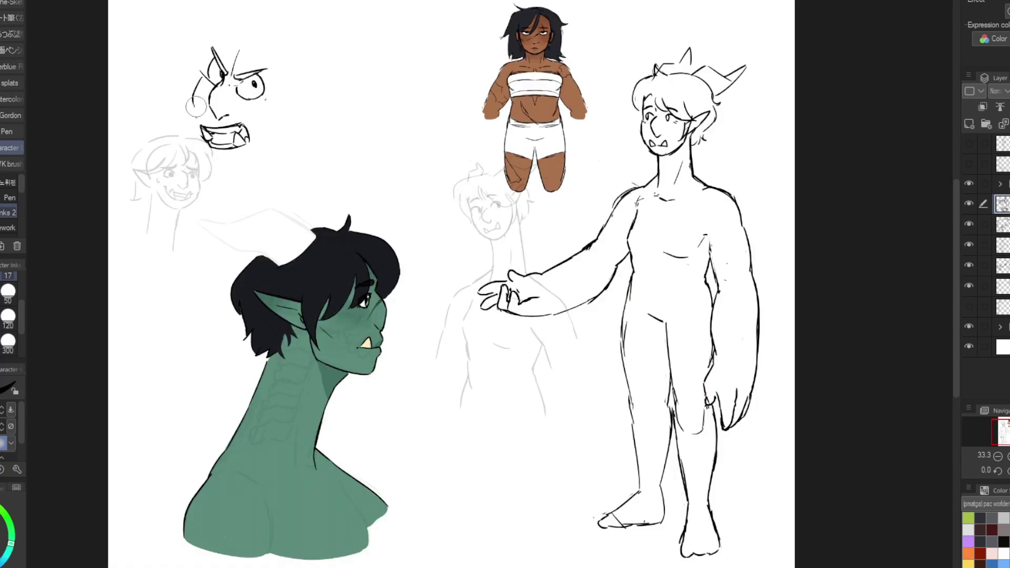
Step: Thin out the cheek line, add an iris ring to the near eye, and draw the jaw around the mouth
left_click_drag(200, 88, 194, 111)
left_click_drag(252, 68, 252, 84)
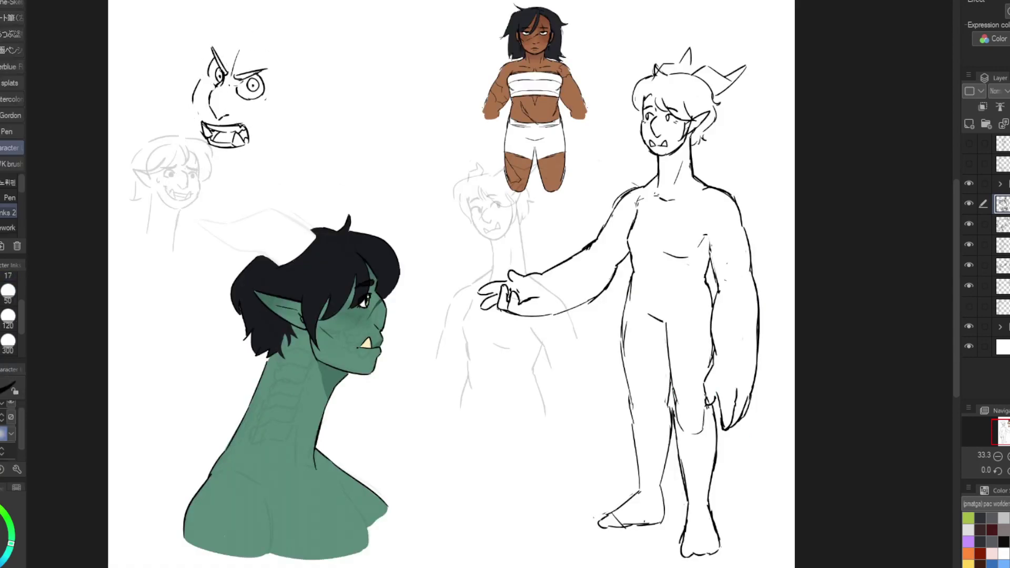
key("h")
mouse_move(779, 113)
left_mouse_down()
mouse_move(752, 152)
mouse_move(720, 157)
mouse_move(710, 137)
left_mouse_up()
key("h")
Step: Lasso the angry head's facial features and adjust their placement within the face outline
key("m")
left_click_drag(252, 53, 226, 126)
mouse_move(230, 34)
left_mouse_down()
mouse_move(192, 97)
mouse_move(205, 76)
mouse_move(218, 117)
left_mouse_up()
key("ctrl+d")
key("p")
key("h")
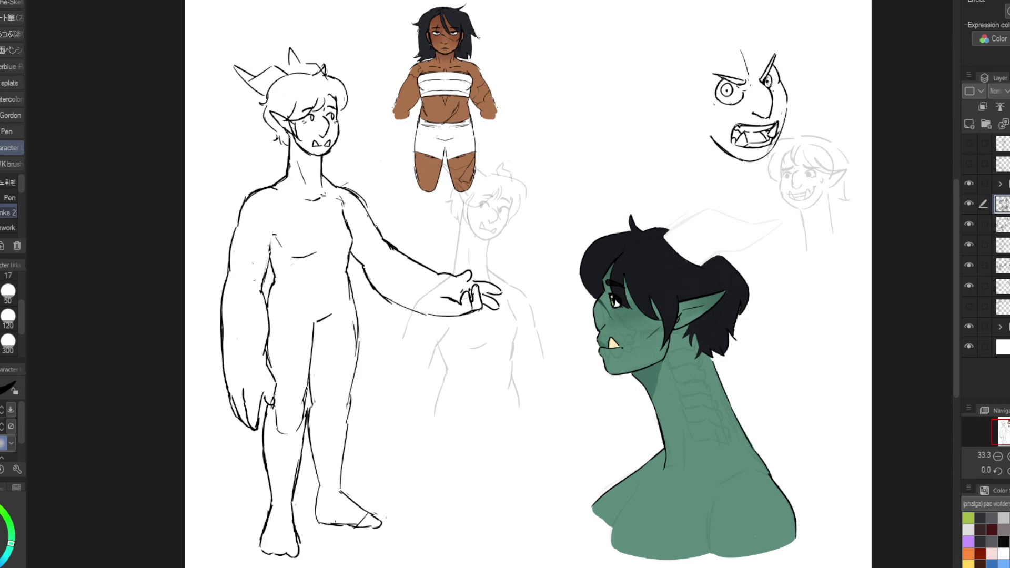
key("h")
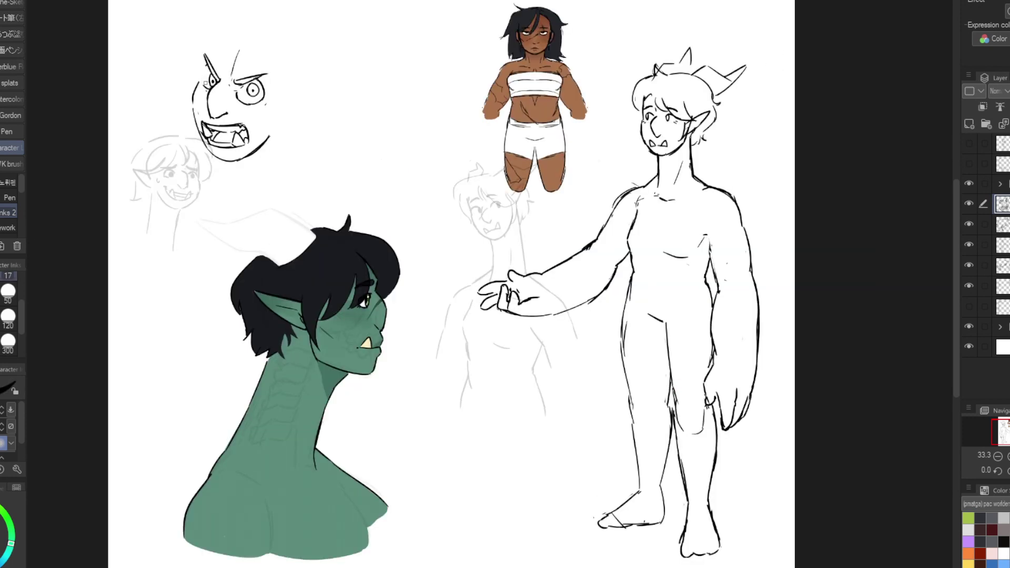
Step: Sketch the angry head's fringe and the tousled outer contour of its hair
left_click_drag(228, 23, 179, 63)
left_click_drag(239, 106, 300, 134)
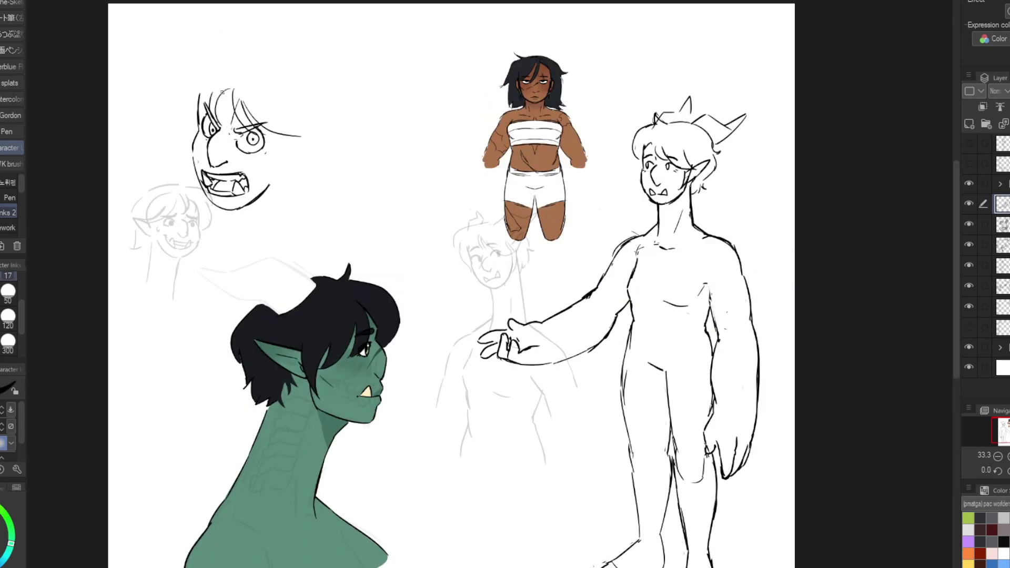
key("h")
left_click_drag(774, 50, 834, 78)
mouse_move(731, 53)
left_mouse_down()
mouse_move(676, 78)
mouse_move(631, 142)
left_mouse_up()
Step: Draw the angry head's pointed ear and the lock of hair hanging in front of it
left_click(1002, 223)
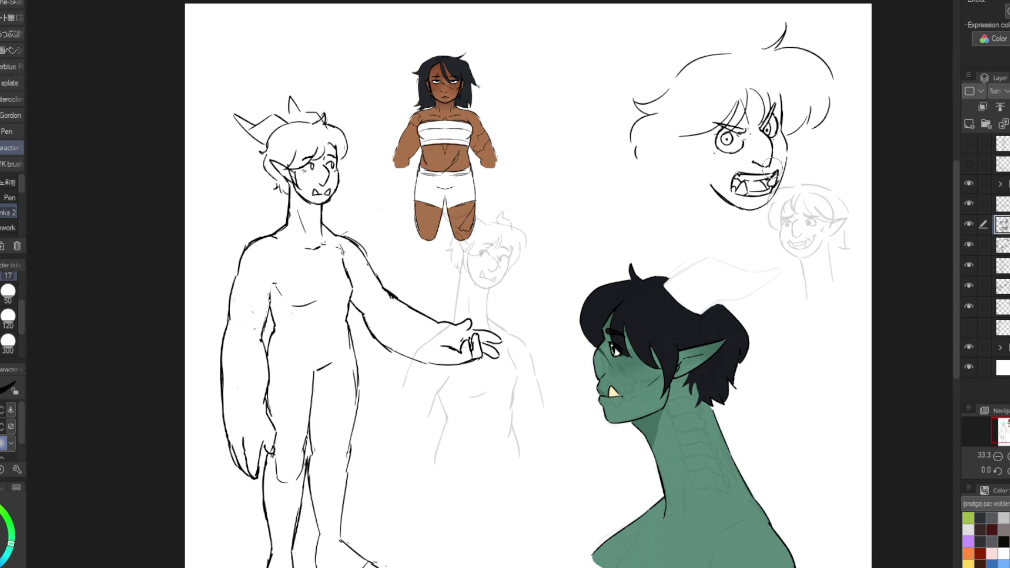
key("h")
key("alt+bracketright")
mouse_move(313, 141)
left_mouse_down()
mouse_move(279, 171)
mouse_move(279, 206)
left_mouse_up()
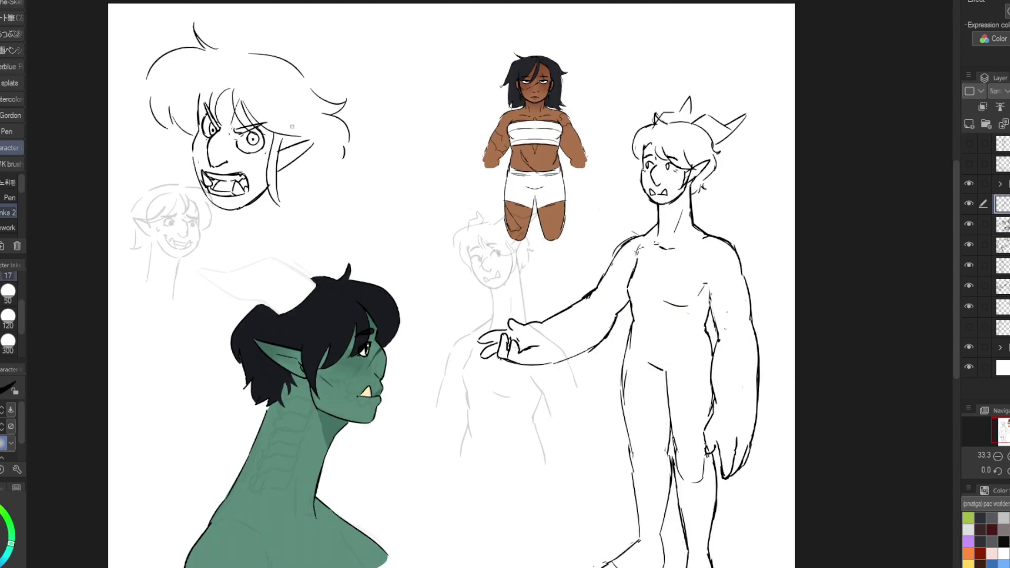
key("ctrl+z")
left_click_drag(268, 164, 282, 191)
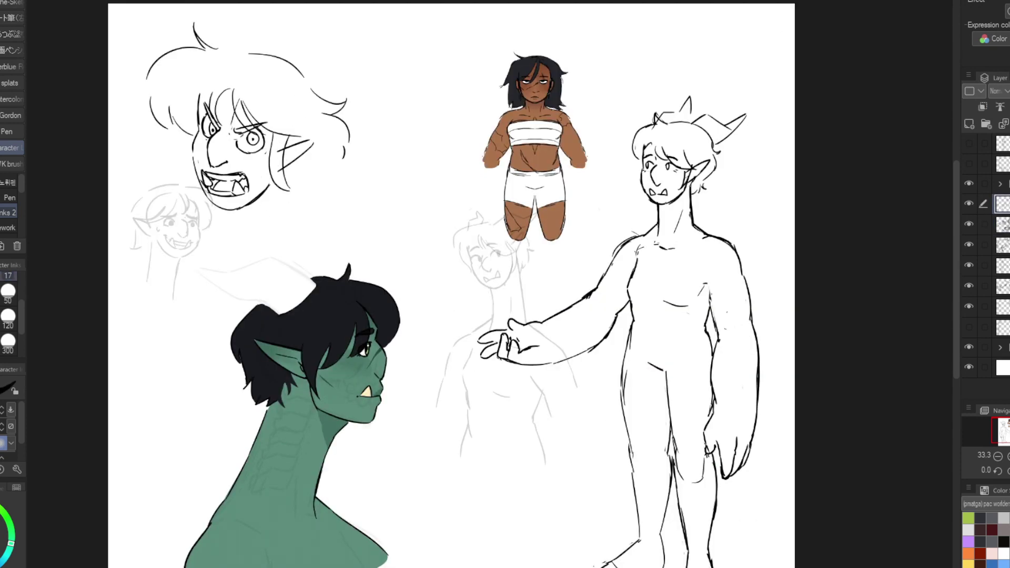
Step: Draw a rounded forearm and a hand with drooping fingers below the faint torso sketch
scroll(258, 221, "down", 2)
key("ctrl+plus")
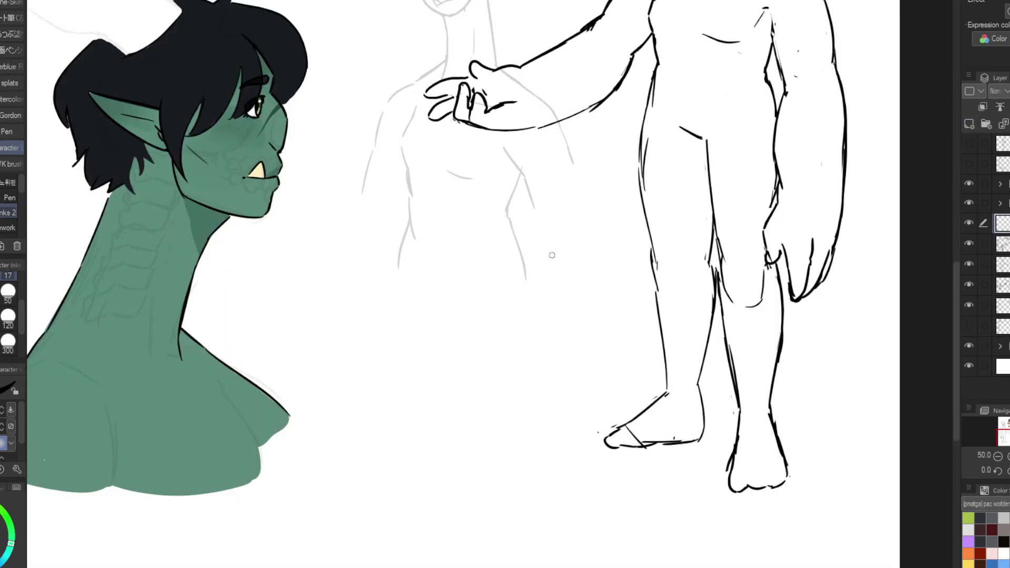
mouse_move(552, 251)
left_mouse_down()
mouse_move(558, 305)
mouse_move(486, 336)
mouse_move(576, 322)
left_mouse_up()
key("ctrl+z")
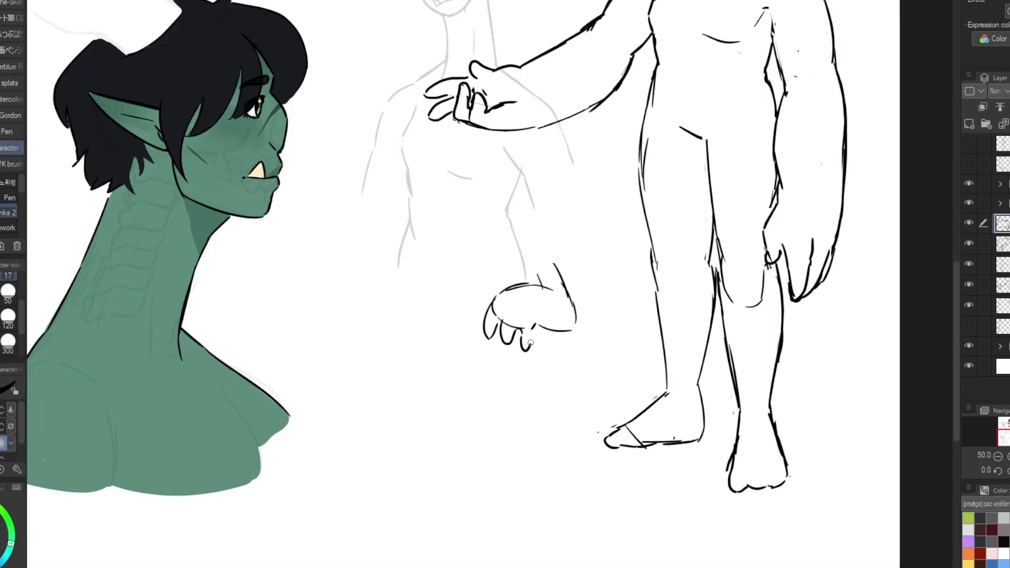
left_click_drag(499, 324, 534, 345)
key("h")
left_click_drag(541, 297, 563, 334)
key("h")
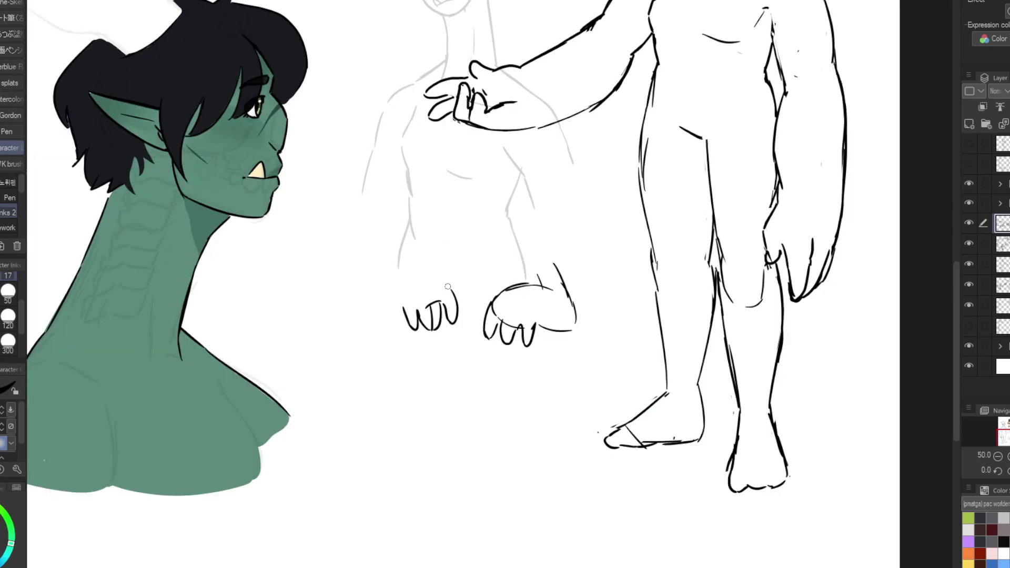
Step: Draw a second drooping hand and forearm, and lasso it into position beside the first
left_click_drag(397, 284, 452, 287)
left_click_drag(405, 243, 383, 292)
key("m")
left_click_drag(421, 207, 363, 247)
left_click_drag(416, 305, 429, 315)
key("ctrl+d")
key("p")
Step: Draw the outer arm lines and collarbones above the two drooping hands
left_click_drag(421, 250, 388, 316)
left_click_drag(527, 238, 557, 273)
left_click_drag(444, 244, 463, 252)
left_click_drag(487, 253, 500, 246)
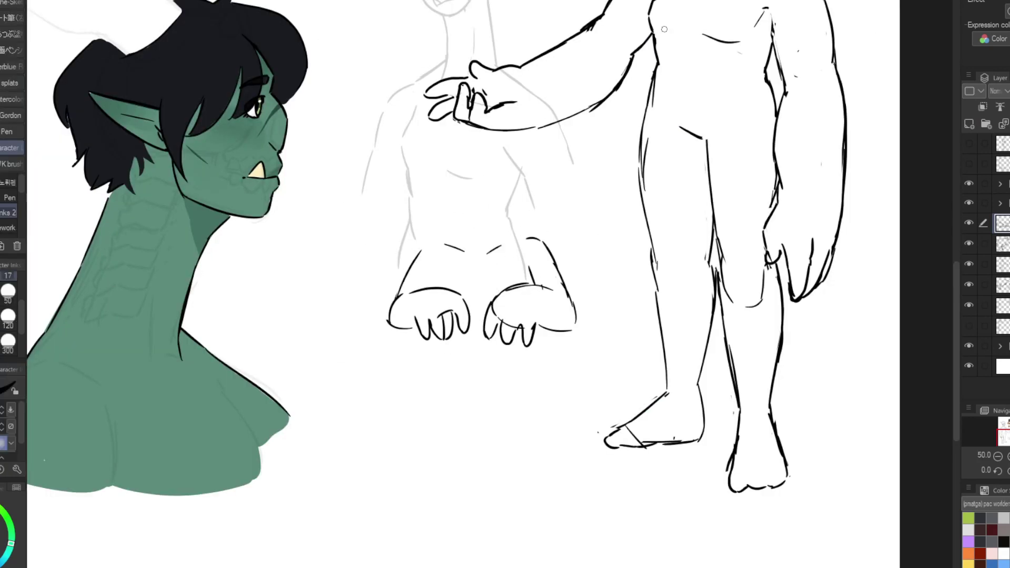
Step: Rework the small bust's upper lines and move the sketch lower on the canvas, clear of the faint torso
key("ctrl+z")
left_click_drag(440, 281, 446, 286)
mouse_move(461, 167)
left_mouse_down()
mouse_move(474, 203)
mouse_move(509, 171)
left_mouse_up()
key("k")
left_click_drag(457, 235, 448, 351)
key("p")
Step: Draw the small bust's neck, face outline, simple dot-eyed features and pointed ear above the shoulders
key("h")
left_click_drag(482, 306, 476, 362)
left_click_drag(514, 288, 511, 351)
key("h")
left_click_drag(463, 325, 460, 360)
mouse_move(460, 316)
left_mouse_down()
mouse_move(498, 311)
mouse_move(466, 360)
left_mouse_up()
left_click_drag(497, 316, 516, 289)
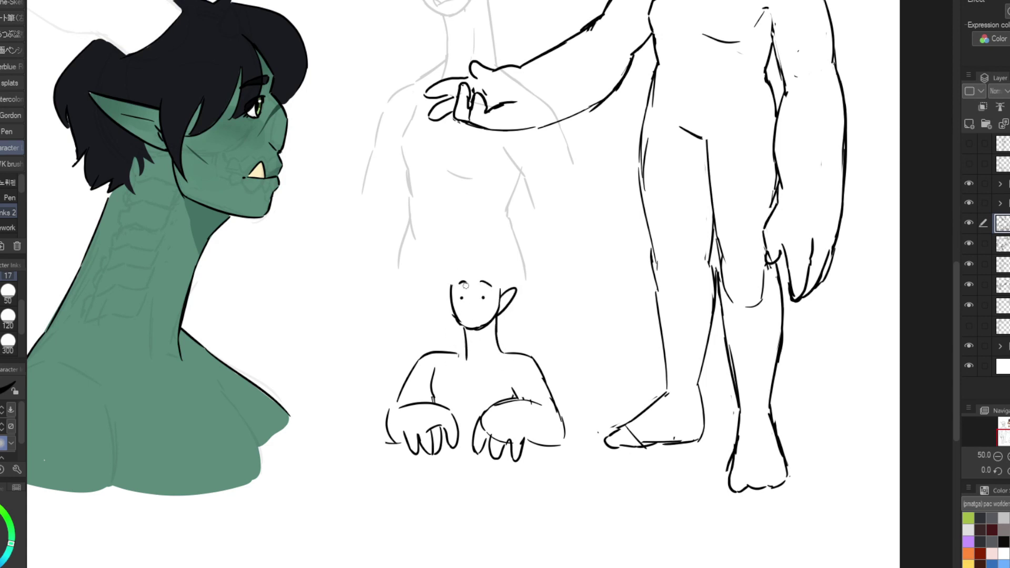
Step: Add the small bust's hair and horns, and lasso one arm inward so the two hands sit closer together
mouse_move(439, 292)
left_mouse_down()
mouse_move(518, 286)
mouse_move(518, 313)
left_mouse_up()
key("m")
left_click_drag(462, 347, 447, 492)
key("p")
left_click_drag(485, 261, 503, 245)
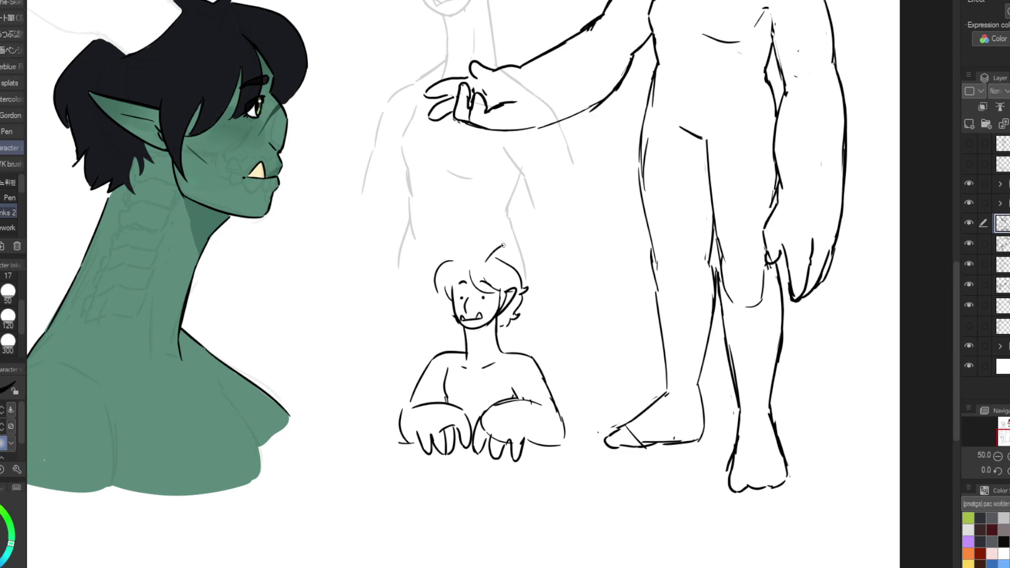
Step: Lasso the faint torso sketch and move it up and away from the full-body figure's outstretched hand
key("ctrl+minus")
key("m")
left_click_drag(368, 137, 355, 211)
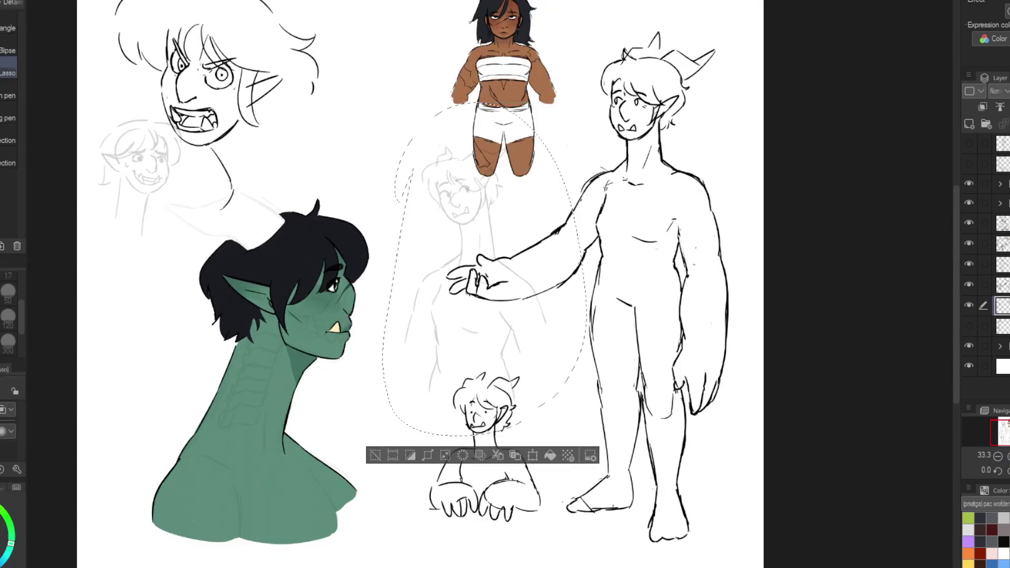
key("ctrl+t")
key("Return")
key("p")
Step: Clear the faint smiling head sketch and move the angry head into the freed space
scroll(488, 459, "up", 3)
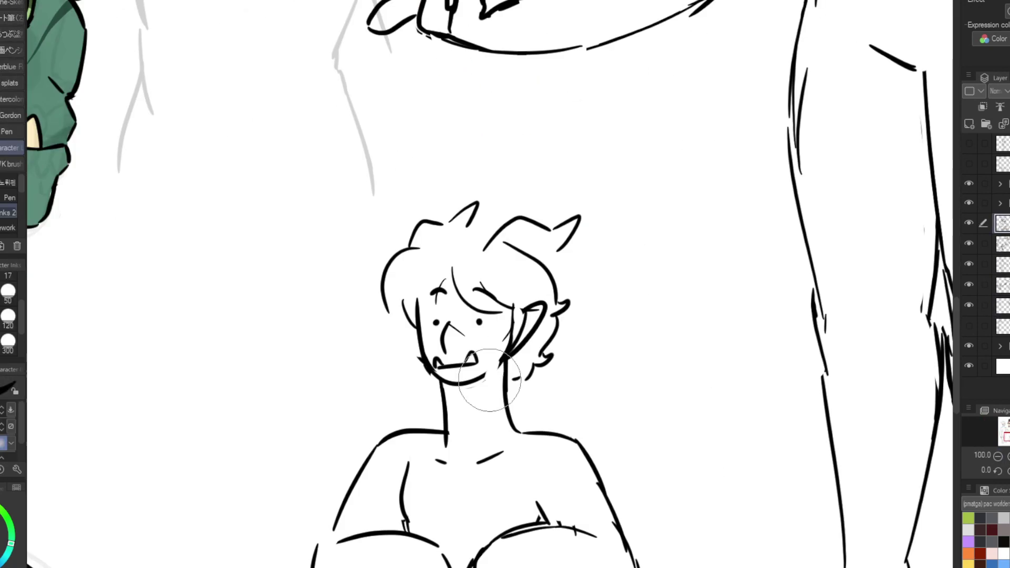
scroll(433, 376, "down", 3)
key("m")
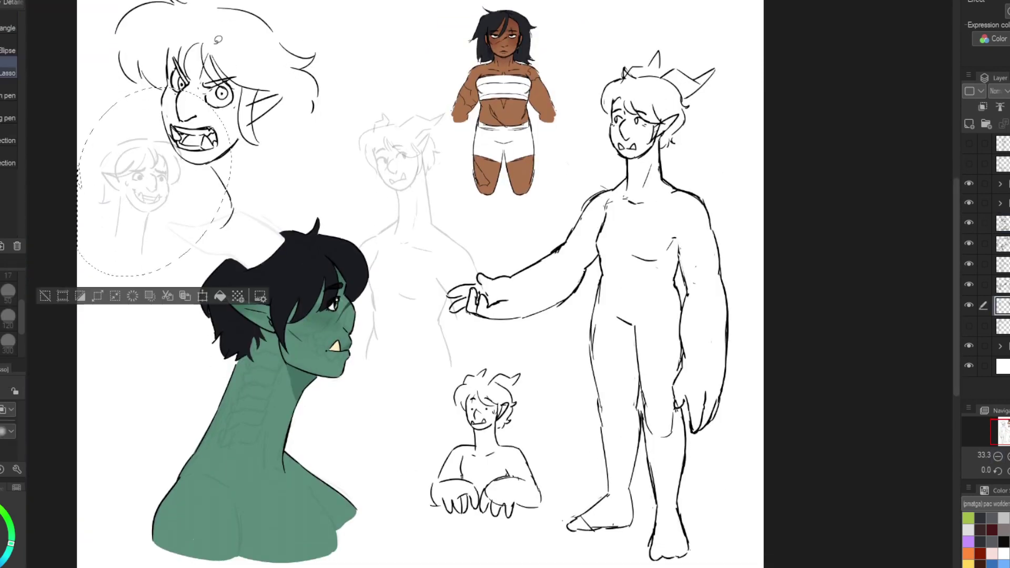
left_click(1002, 203)
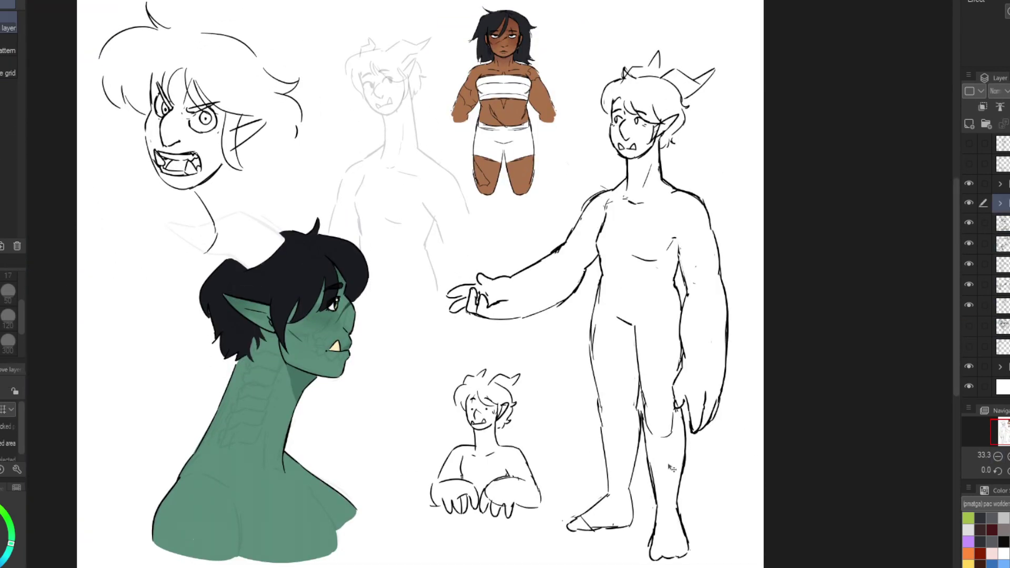
Step: Fill the full-body figure's body, face and ear with the flat green skin colour on the base colour layer
left_click(998, 243)
left_click(1002, 304)
key("p")
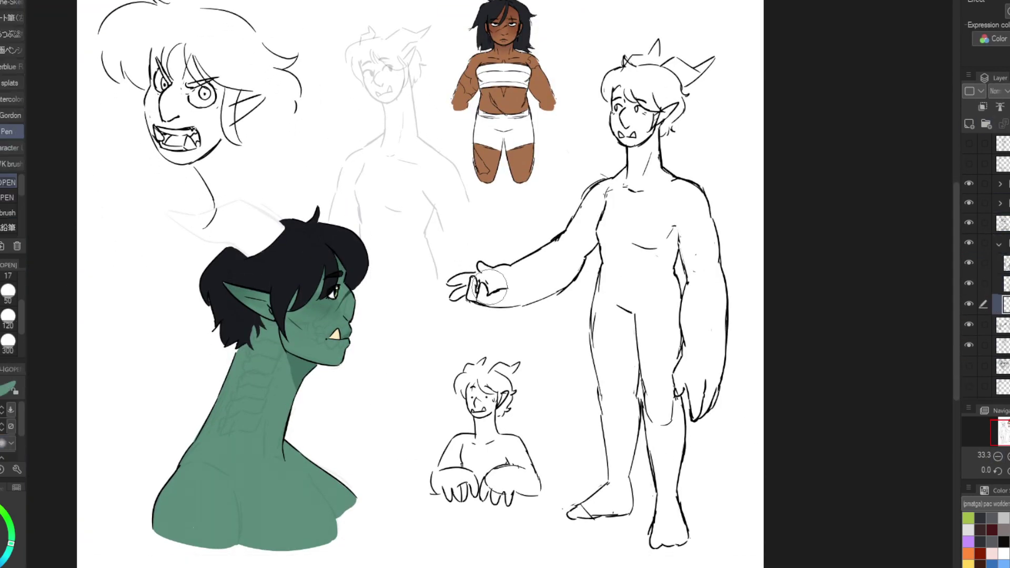
scroll(526, 295, "right", 1)
mouse_move(582, 268)
left_mouse_down()
mouse_move(573, 333)
mouse_move(463, 276)
mouse_move(447, 291)
mouse_move(526, 273)
mouse_move(469, 291)
left_mouse_up()
mouse_move(584, 331)
left_mouse_down()
mouse_move(583, 489)
mouse_move(634, 300)
mouse_move(644, 502)
mouse_move(684, 410)
mouse_move(652, 316)
mouse_move(631, 173)
mouse_move(666, 175)
left_mouse_up()
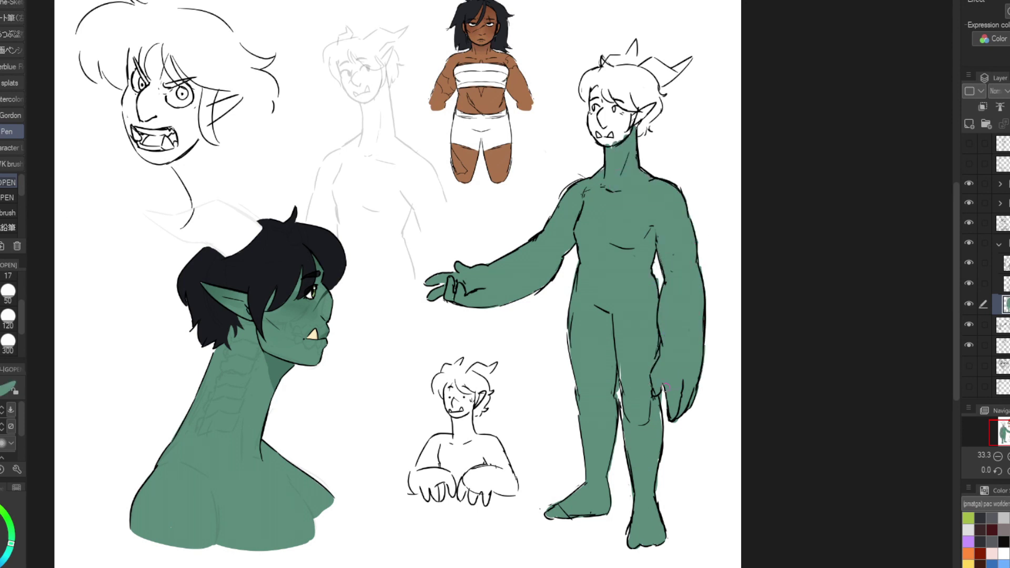
mouse_move(600, 139)
left_mouse_down()
mouse_move(605, 118)
mouse_move(651, 106)
left_mouse_up()
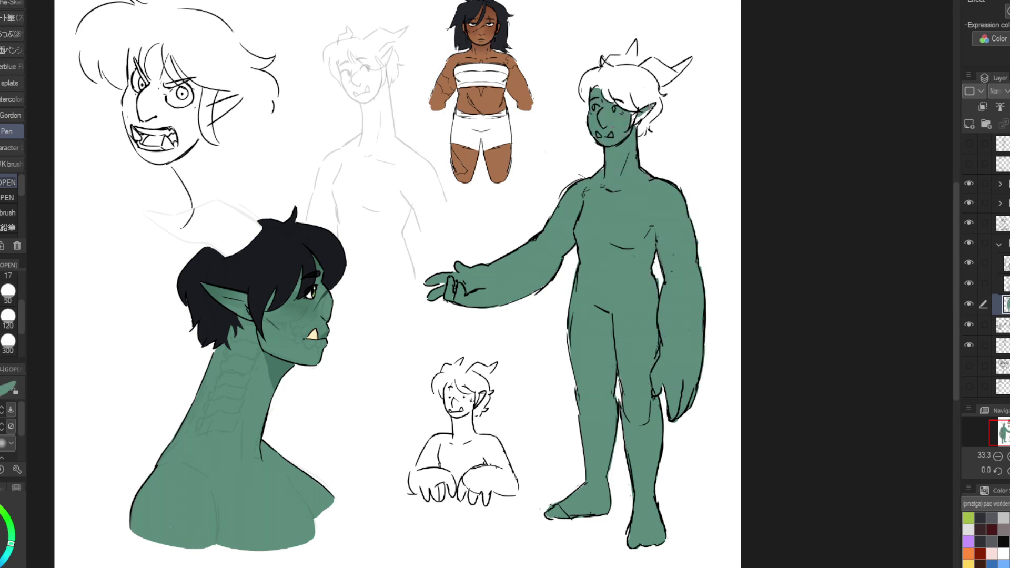
Step: Draw a T-shirt neckline and short sleeves on the small bust's line layer
key("alt+]")
key("alt+]")
key("alt+]")
key("alt+]")
key("h")
key("ctrl+plus")
key("ctrl+plus")
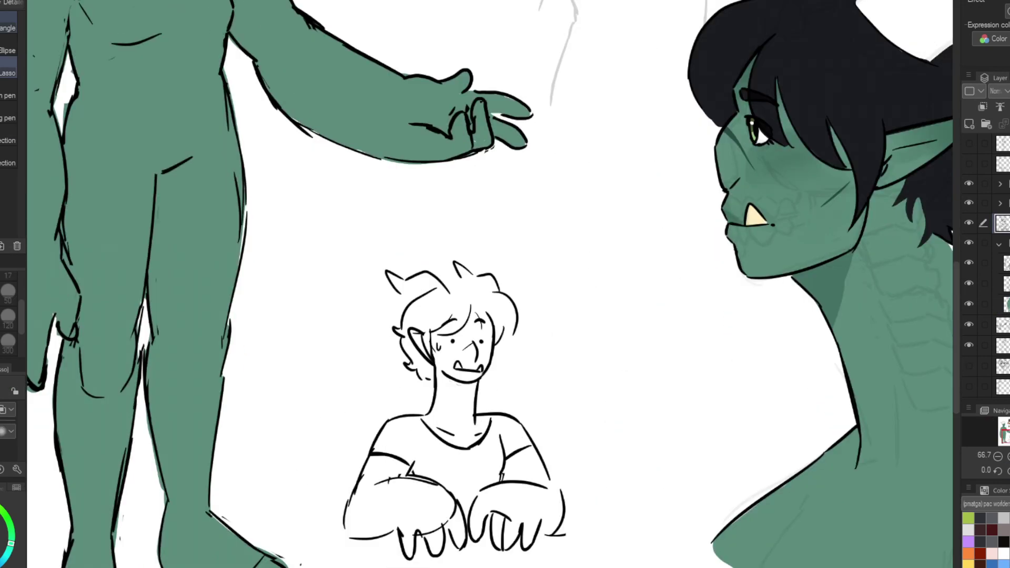
Step: Lasso the small bust sketch and flip it horizontally
left_click_drag(363, 221, 368, 226)
left_click(473, 563)
key("ctrl+d")
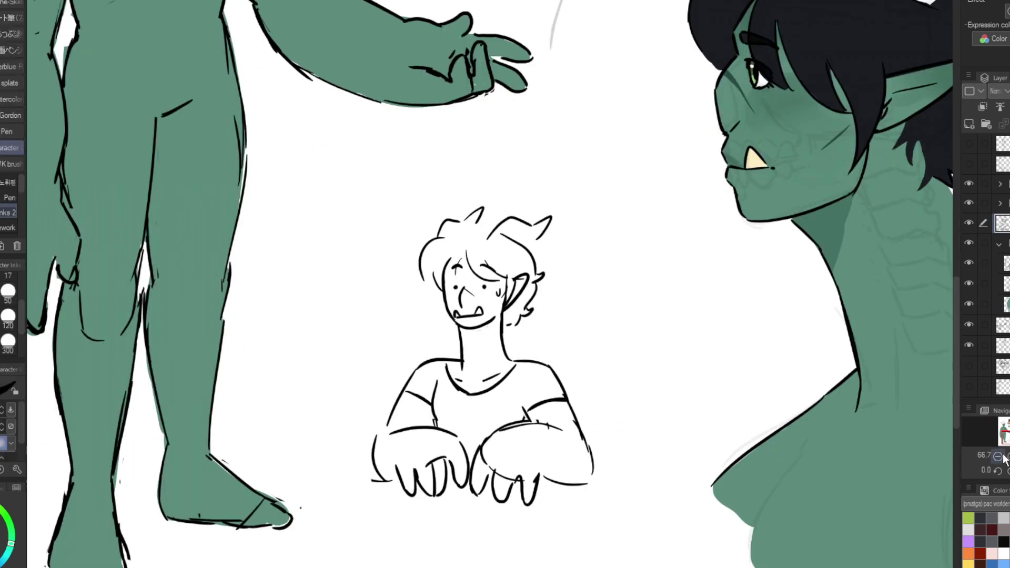
Step: Blend darker green watercolour shading over the full-body figure's face, shoulders, arms and hands
key("ctrl+minus")
key("ctrl+minus")
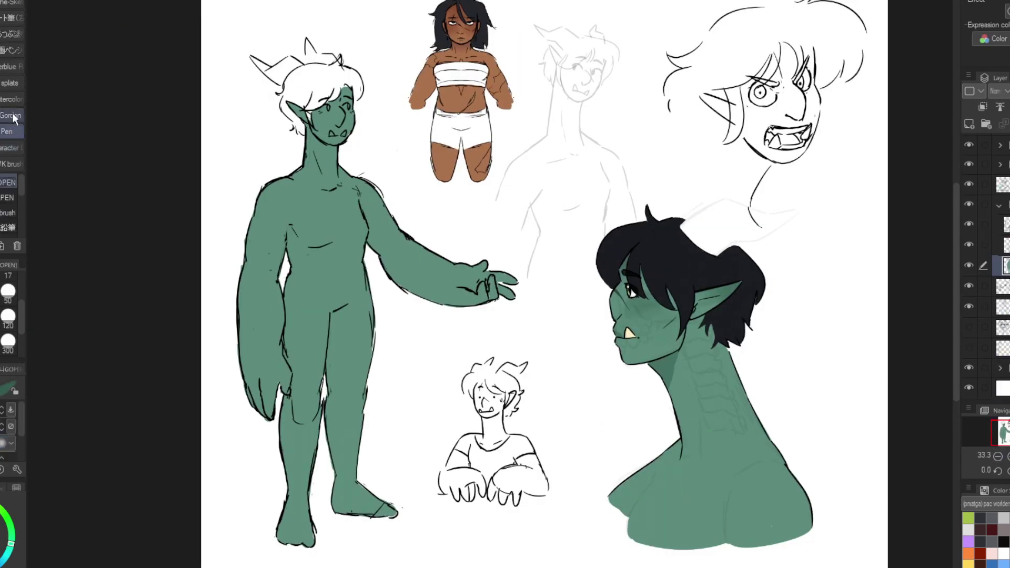
key("h")
mouse_move(856, 282)
left_mouse_down()
mouse_move(684, 211)
mouse_move(729, 114)
mouse_move(805, 236)
mouse_move(817, 368)
left_mouse_up()
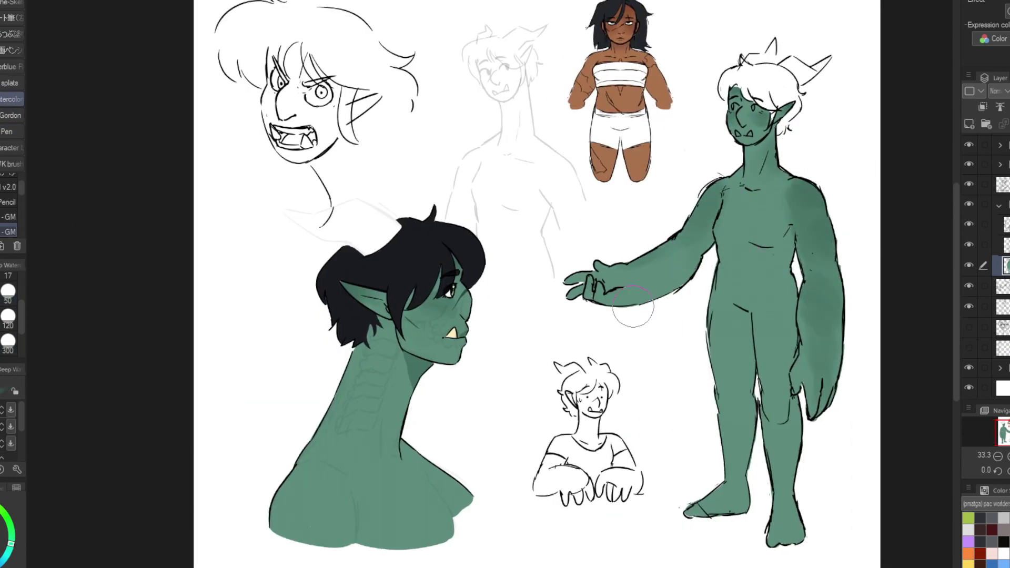
mouse_move(631, 294)
left_mouse_down()
mouse_move(651, 276)
mouse_move(789, 157)
left_mouse_up()
left_click_drag(807, 363, 794, 385)
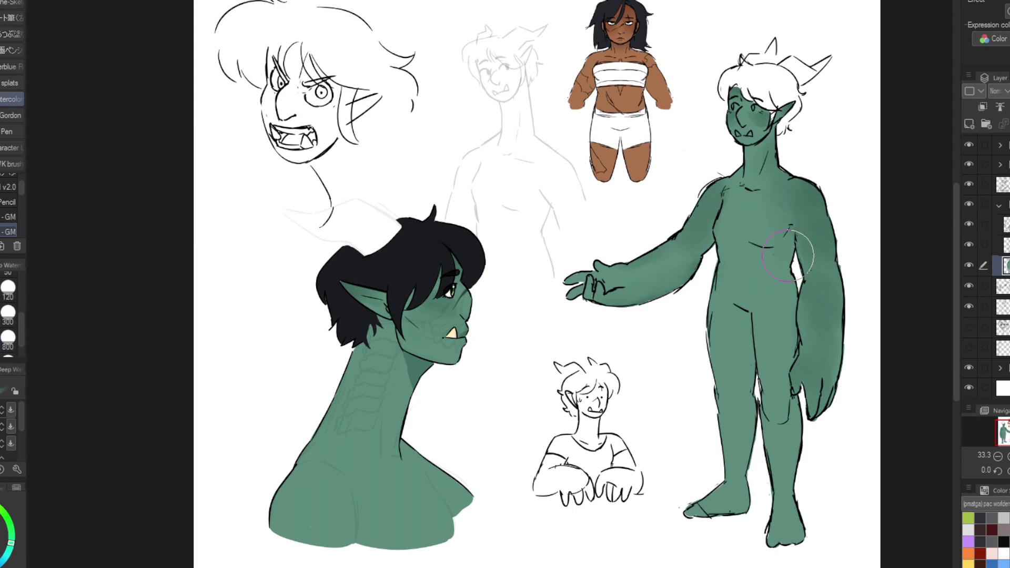
Step: Draw light green marks on the full-body figure's face, arms and chest on the clipped layer above the skin
scroll(723, 188, "up", 1)
key("h")
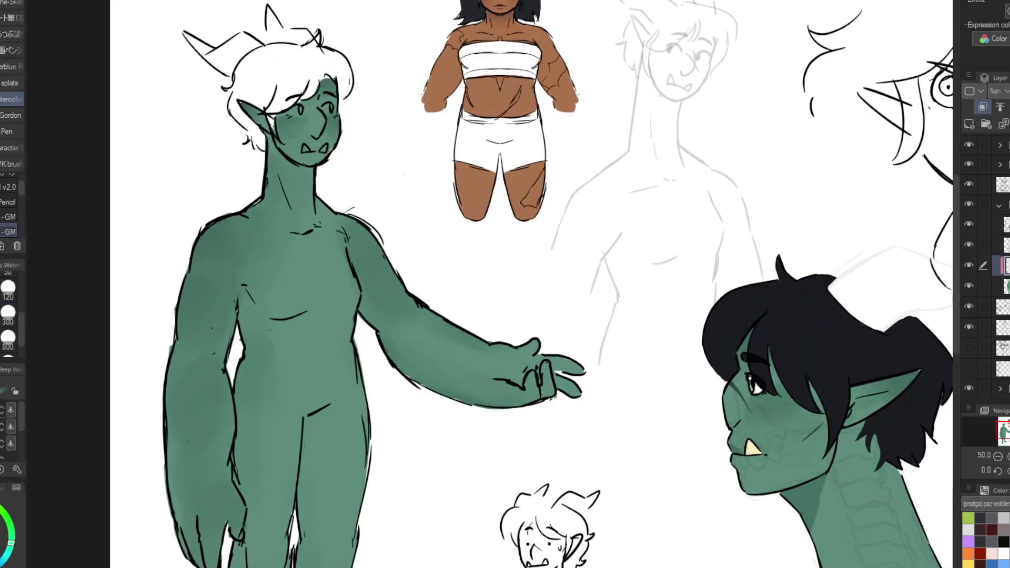
key("p")
key("h")
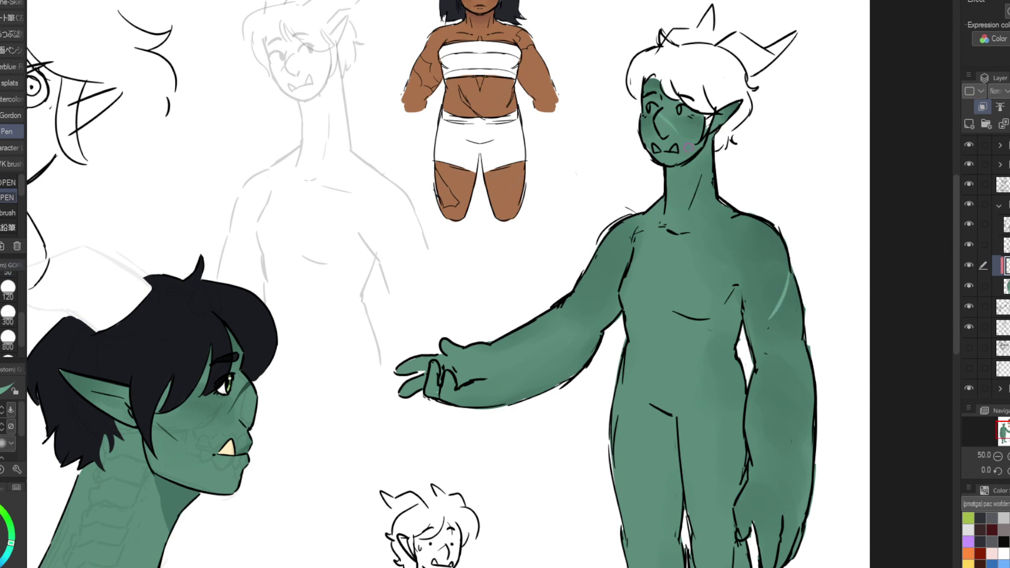
scroll(697, 128, "down", 1)
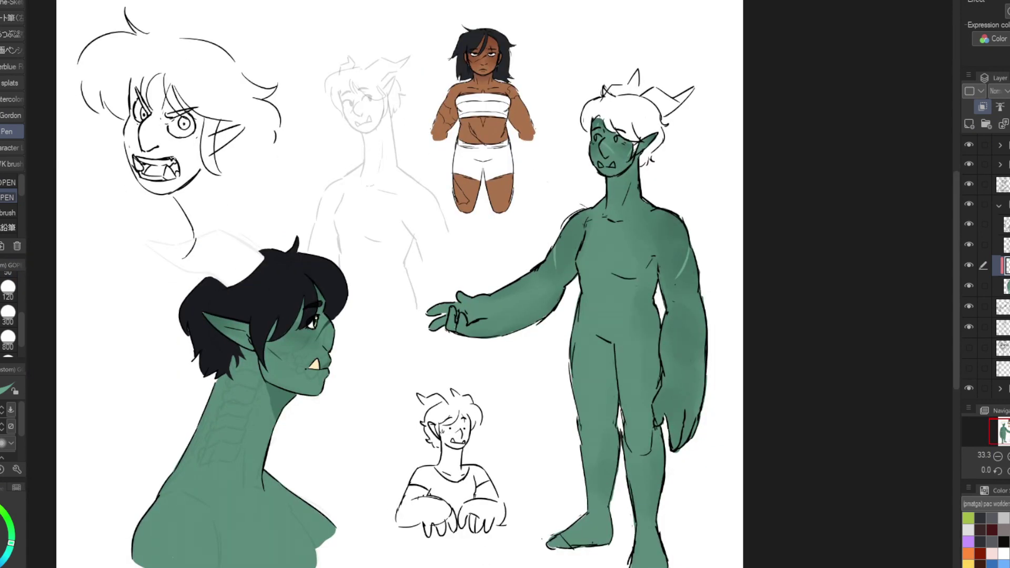
scroll(998, 437, "up", 1)
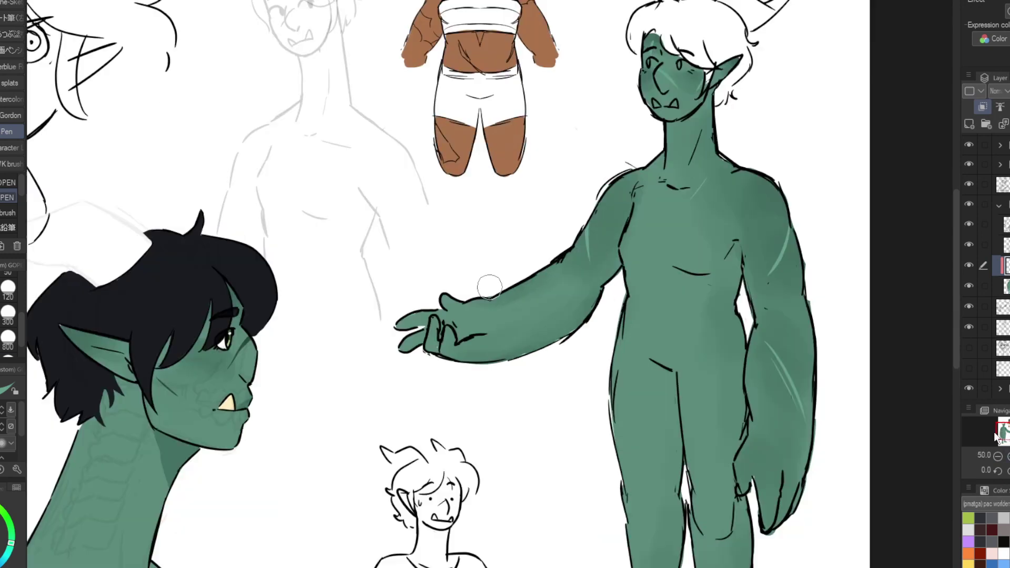
left_click_drag(664, 254, 673, 200)
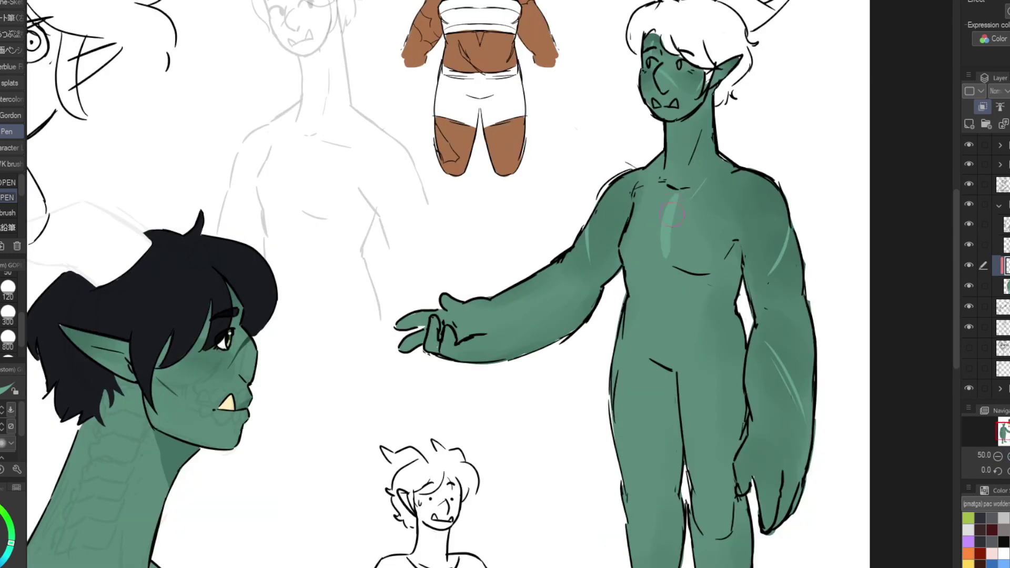
Step: Draw the full-body figure's navel, extend the skin marks onto the belly and legs, and recolour them darker green
scroll(57, 322, "down", 1)
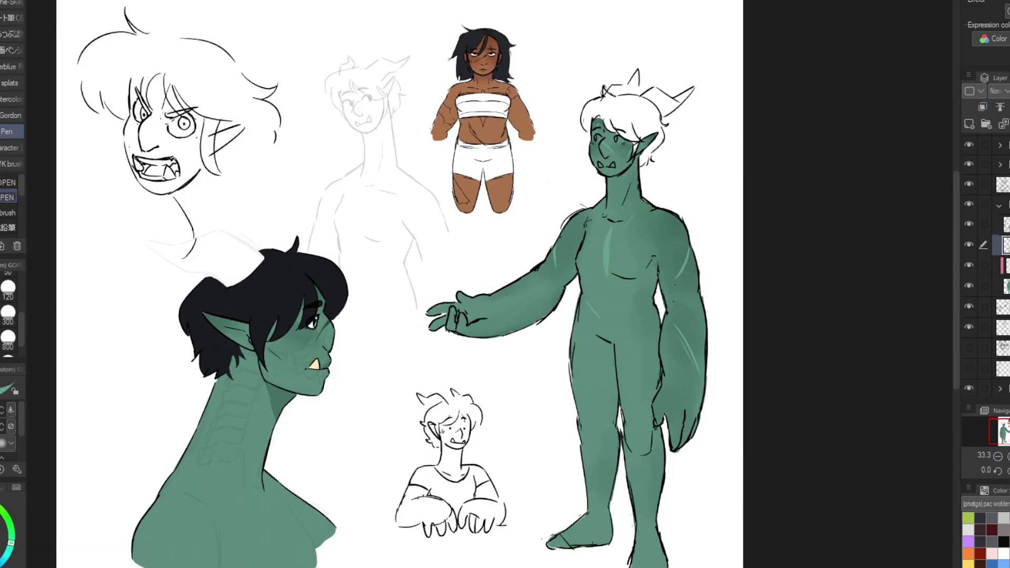
key("m")
key("h")
key("p")
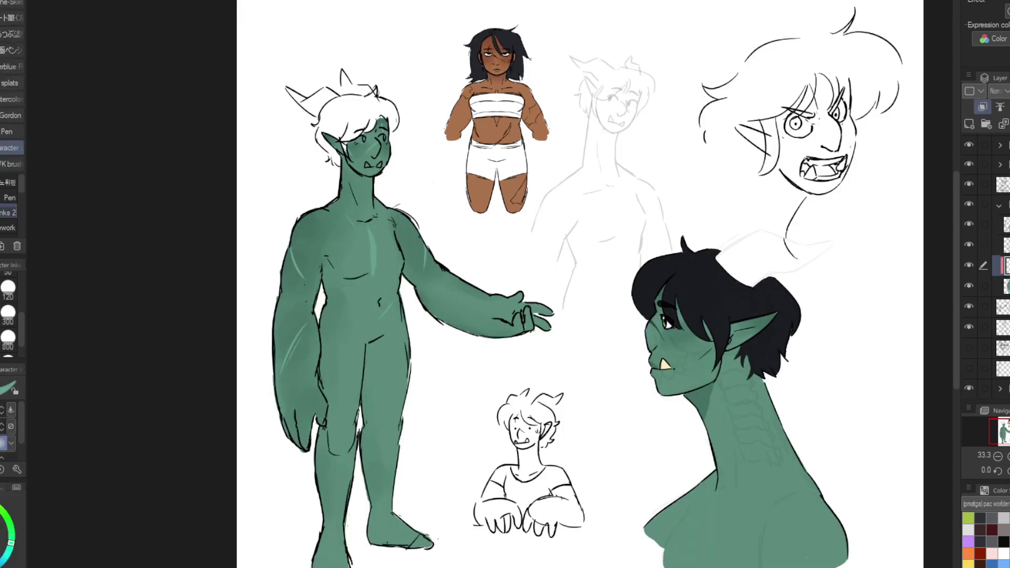
key("alt+bracketleft")
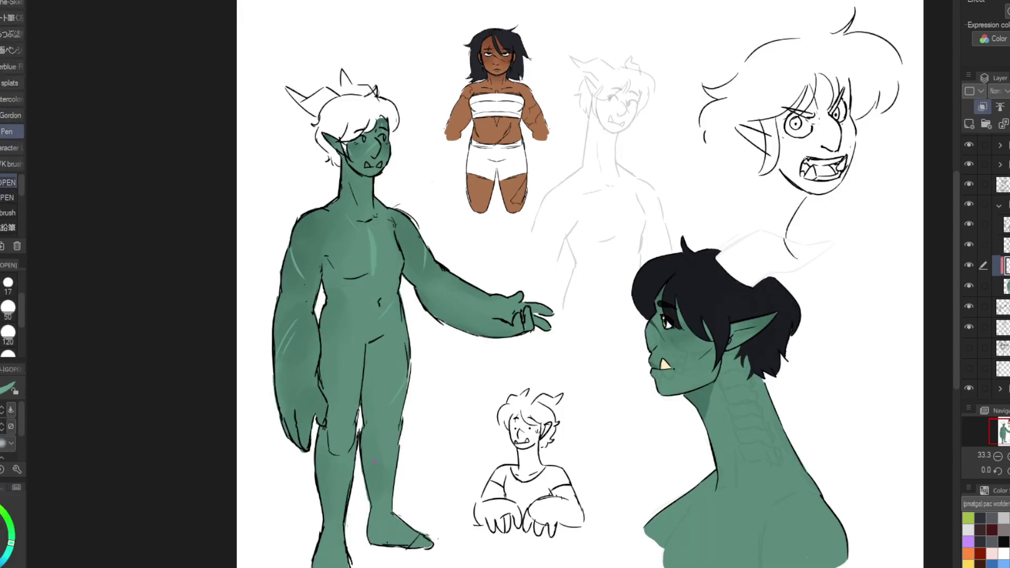
key("ctrl+plus")
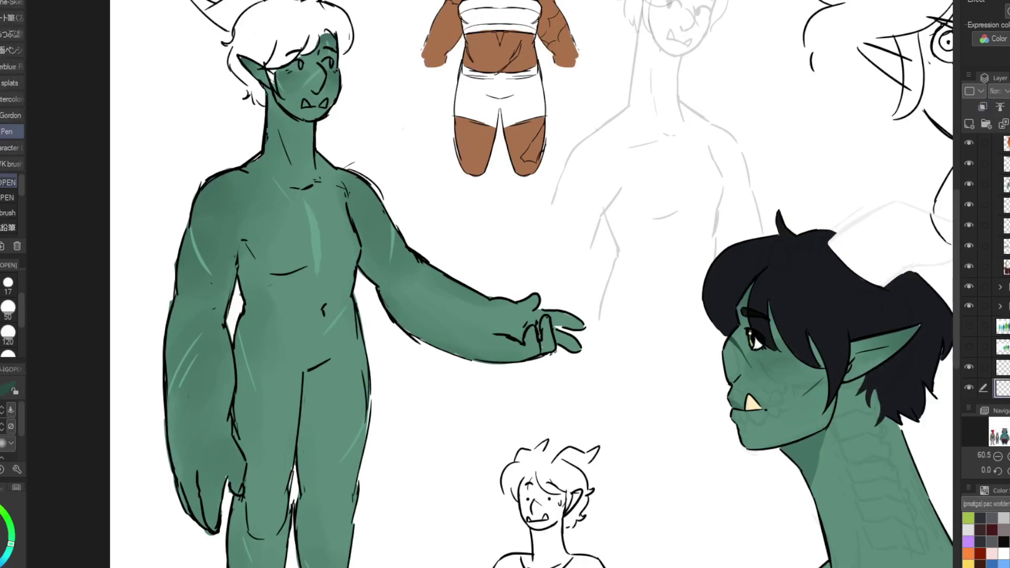
key("ctrl+minus")
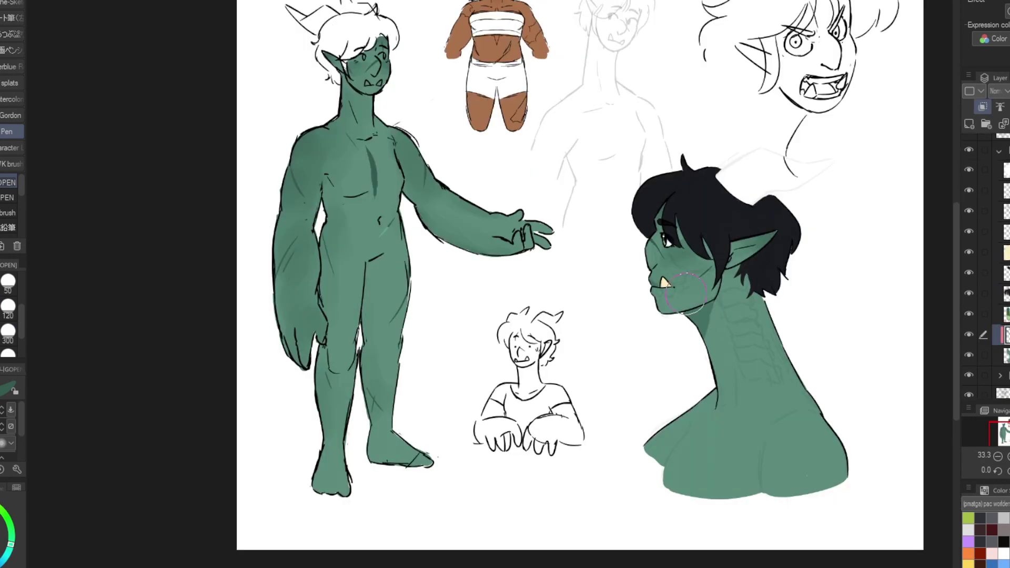
Step: Fill the full-body figure's hair with near-black and close the unpainted skin gap at the forehead
scroll(624, 284, "up", 2)
scroll(320, 37, "up", 3)
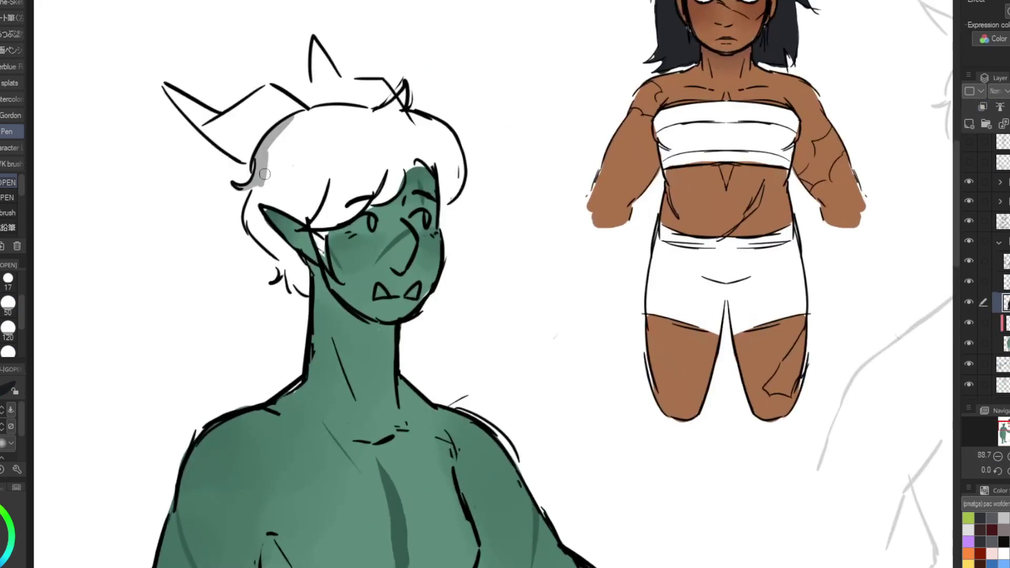
left_click_drag(263, 178, 295, 289)
mouse_move(258, 205)
left_mouse_down()
mouse_move(315, 233)
mouse_move(401, 151)
mouse_move(453, 195)
mouse_move(351, 109)
mouse_move(292, 177)
mouse_move(489, 287)
mouse_move(457, 166)
mouse_move(409, 145)
left_mouse_up()
key("alt+BackSpace")
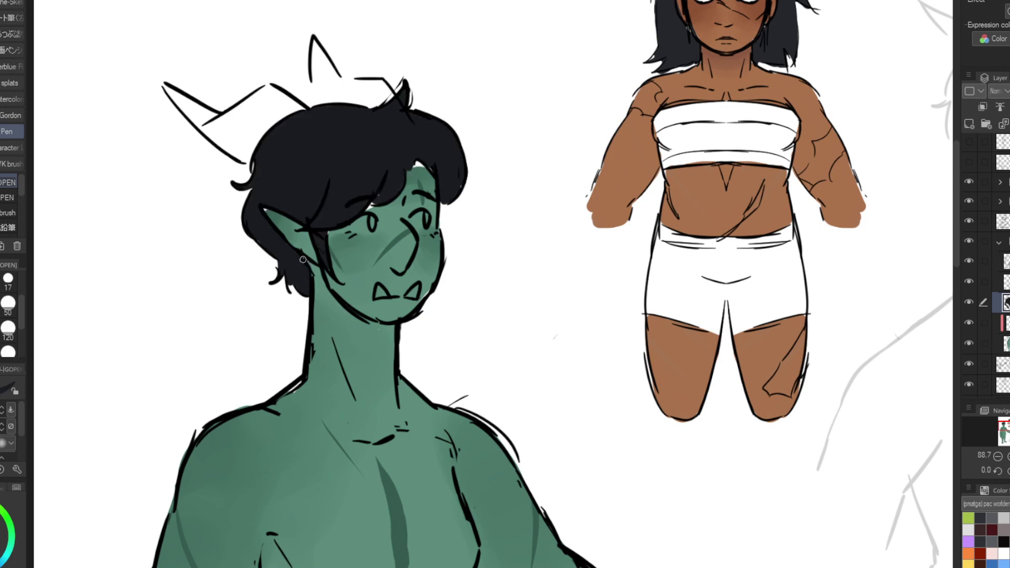
left_click(422, 177, "ctrl+shift")
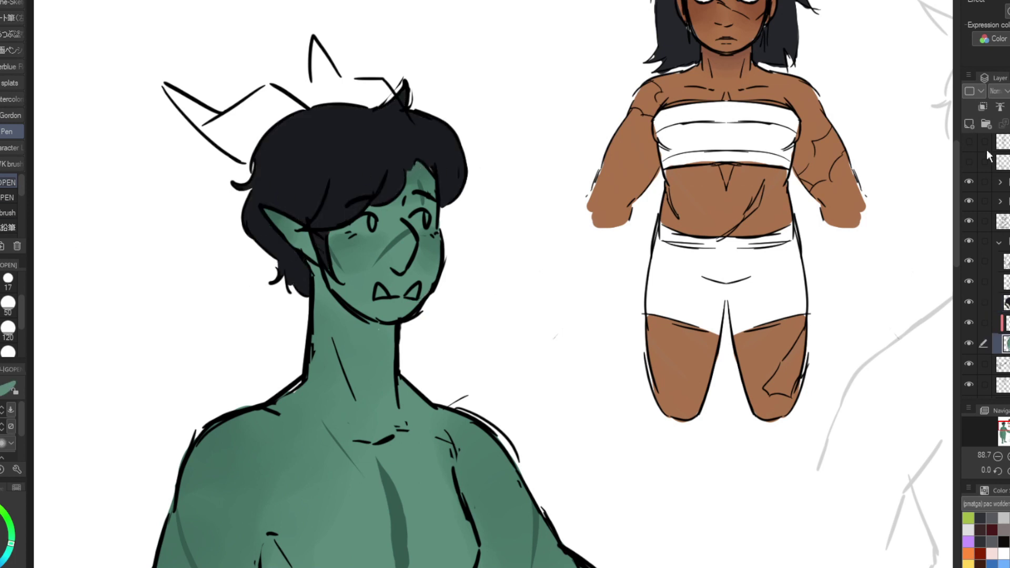
Step: Colour the full-body figure's horns dark grey-brown and paint the whites of the eyes
scroll(988, 156, "down", 3)
mouse_move(311, 128)
left_mouse_down()
mouse_move(254, 122)
mouse_move(318, 73)
mouse_move(370, 85)
mouse_move(314, 48)
left_mouse_up()
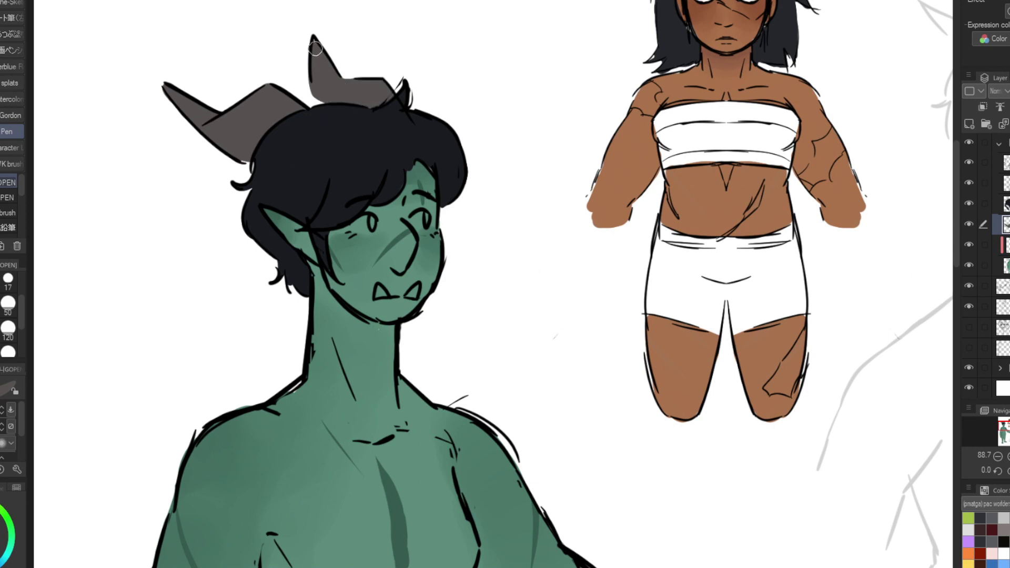
left_click_drag(357, 219, 425, 223)
key("h")
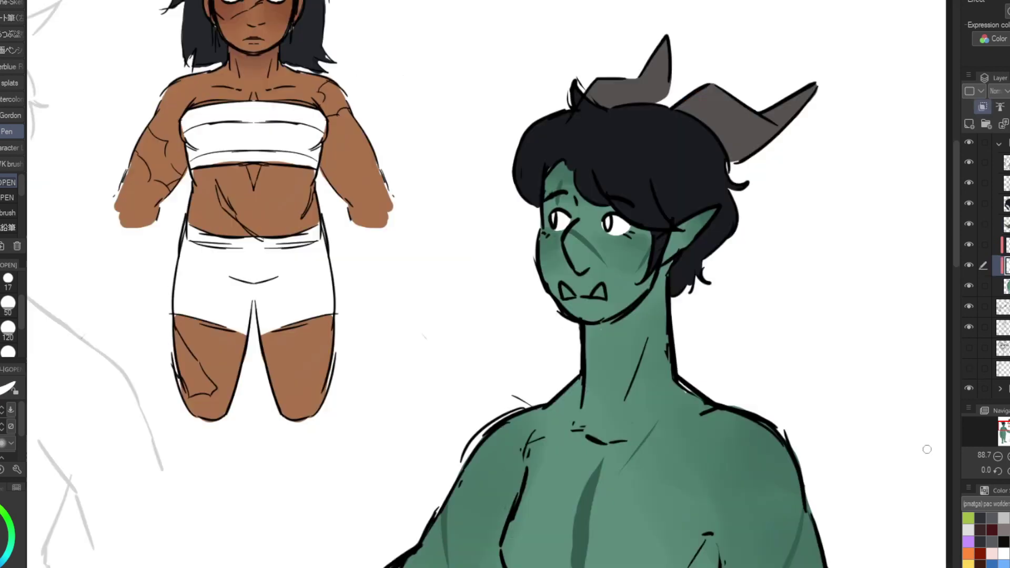
Step: Colour the full-body figure's irises green and the tusks cream, and touch up the face lines
key("period")
key("ctrl+Tab")
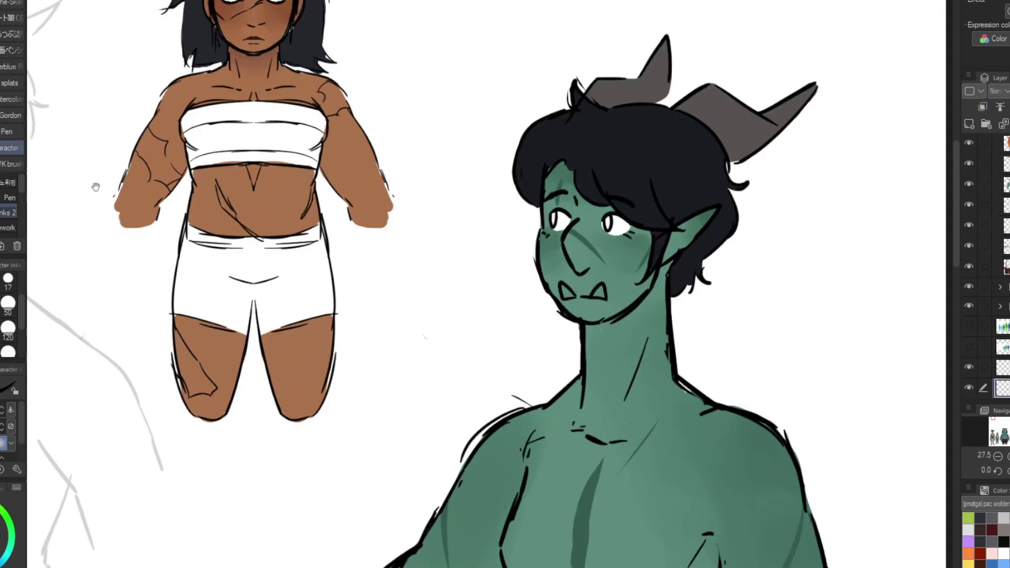
scroll(610, 227, "down", 6)
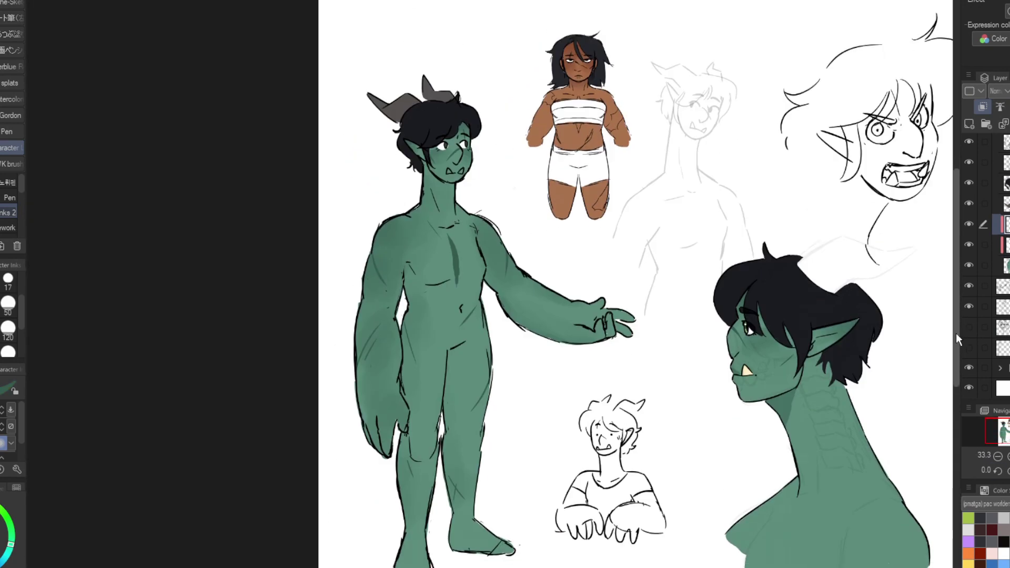
scroll(447, 162, "up", 2)
left_click(363, 133, "ctrl+shift")
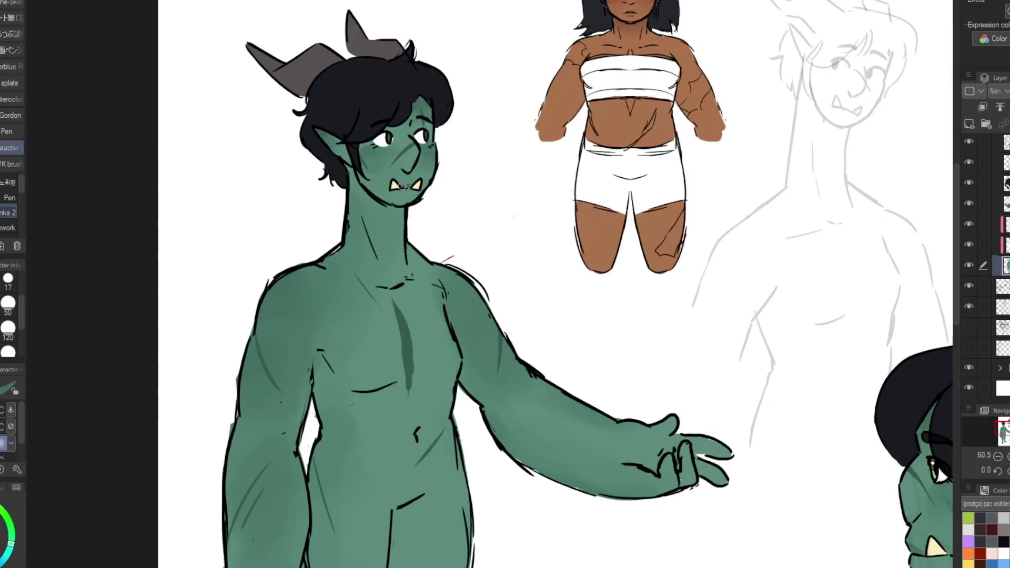
scroll(401, 186, "down", 2)
scroll(240, 108, "up", 1)
left_click(241, 108, "ctrl+shift")
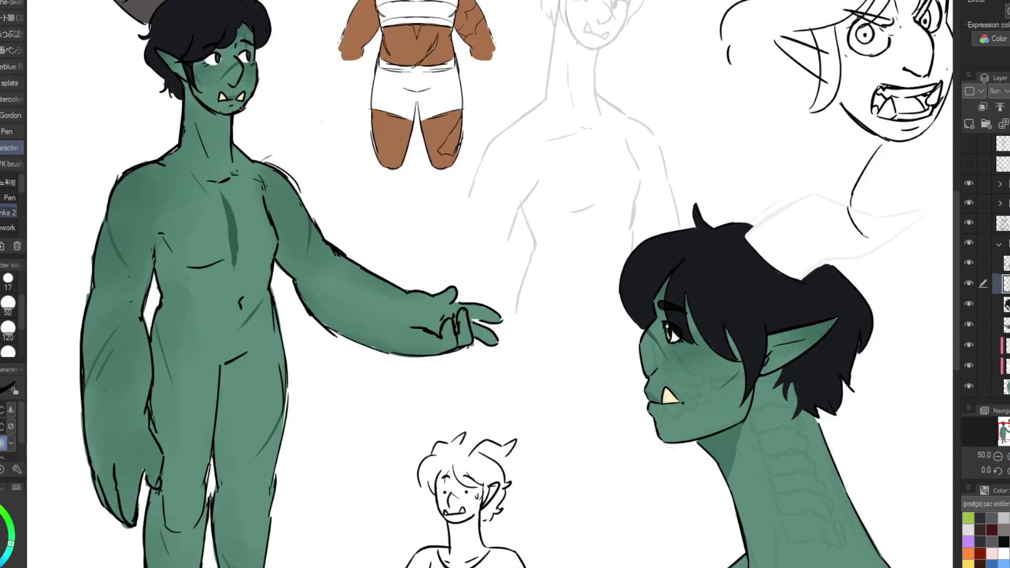
left_click(998, 456)
left_click(968, 345)
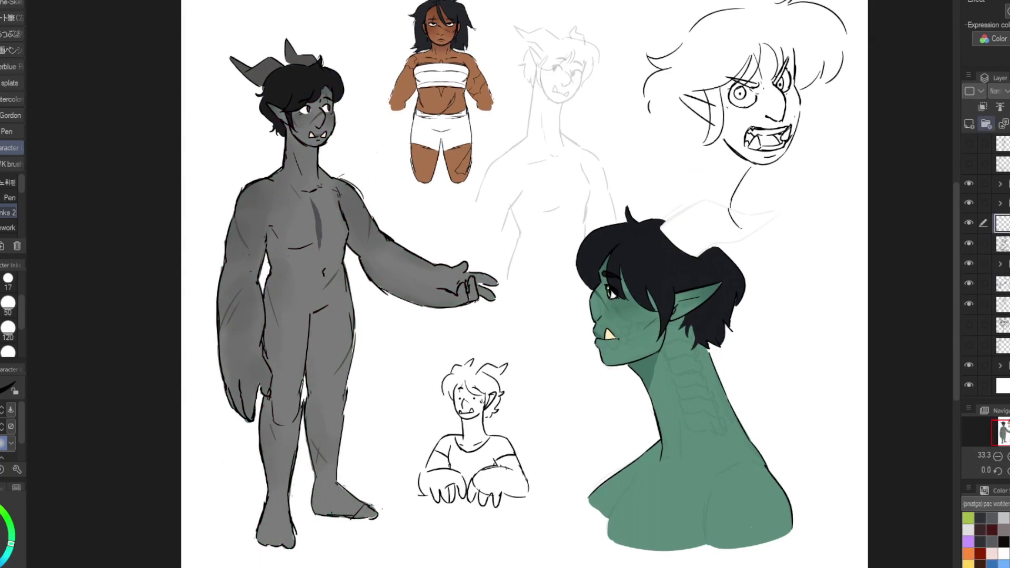
key("ctrl+z")
Step: Fill the small bust's face, neck, arms and hands with flat green and the hair with near-black
scroll(472, 391, "up", 1)
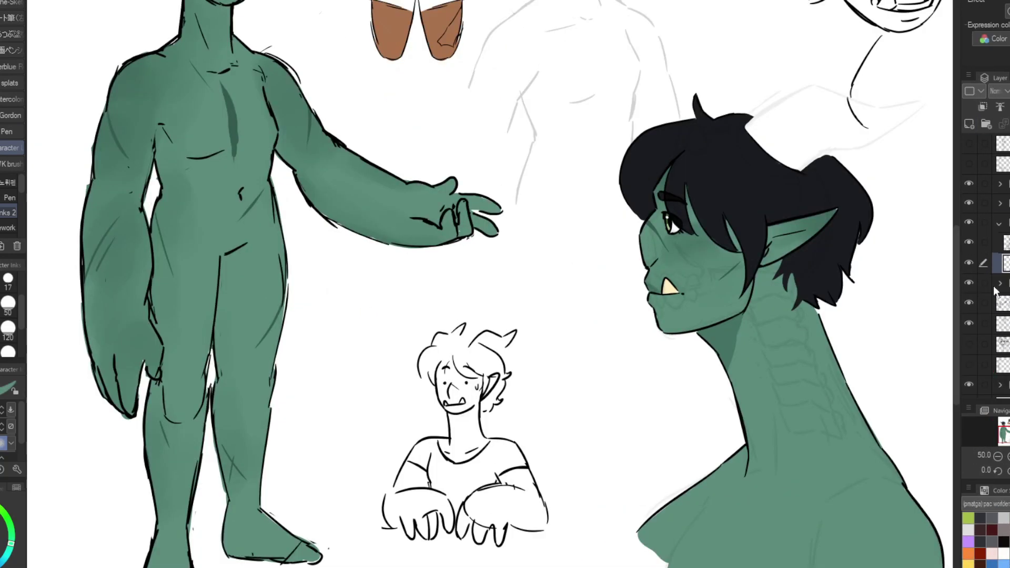
left_click(472, 390)
mouse_move(472, 390)
left_mouse_down()
mouse_move(466, 447)
mouse_move(479, 441)
mouse_move(494, 371)
mouse_move(473, 512)
mouse_move(508, 484)
mouse_move(514, 521)
mouse_move(525, 477)
mouse_move(414, 536)
mouse_move(418, 494)
left_mouse_up()
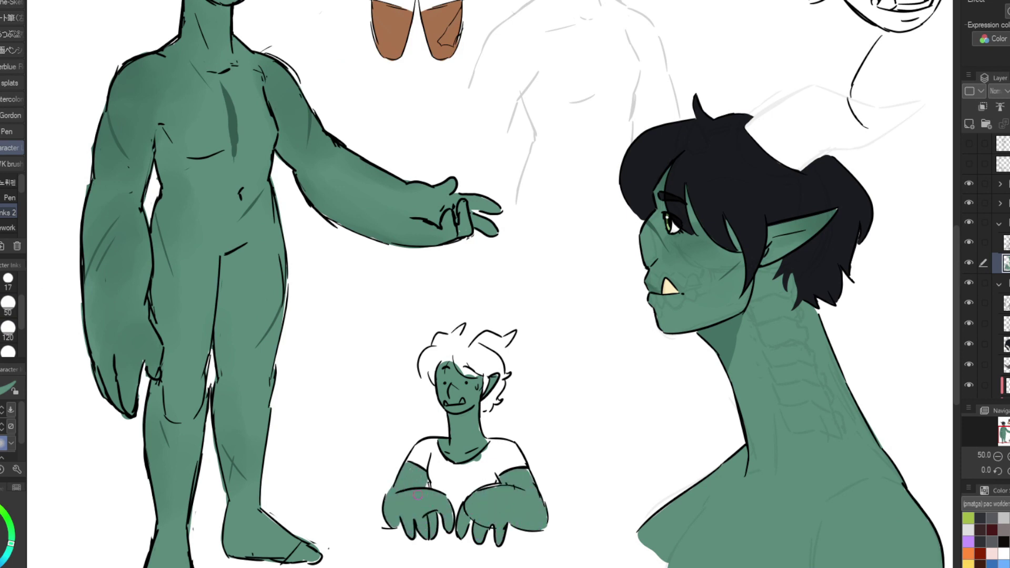
key("x")
mouse_move(463, 365)
left_mouse_down()
mouse_move(492, 355)
mouse_move(423, 363)
left_mouse_up()
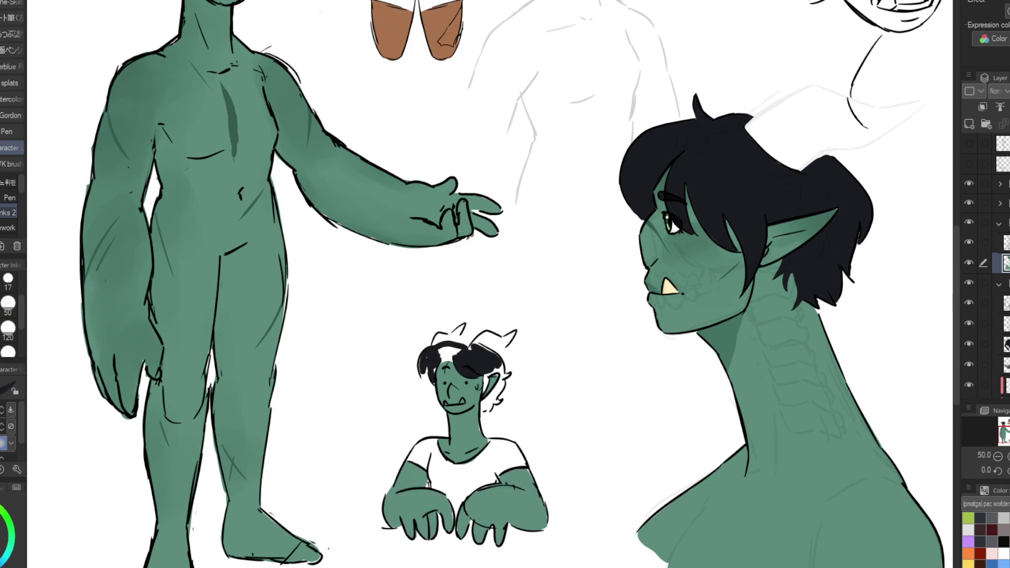
mouse_move(508, 373)
left_mouse_down()
mouse_move(488, 362)
mouse_move(493, 398)
mouse_move(480, 345)
left_mouse_up()
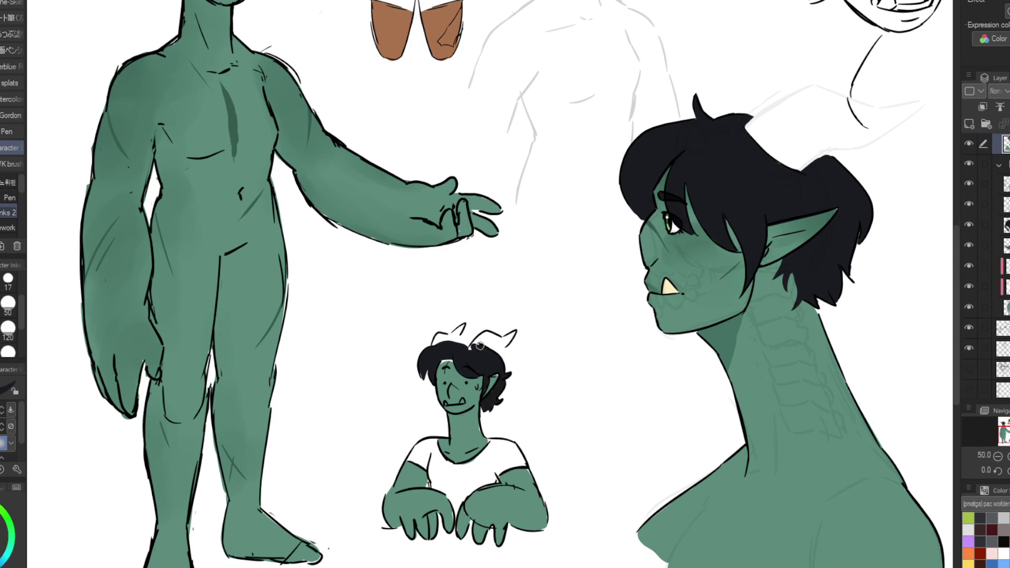
Step: Draw the neck, shoulder and large horn lines on the snarling expression bust
key("ctrl+shift+n")
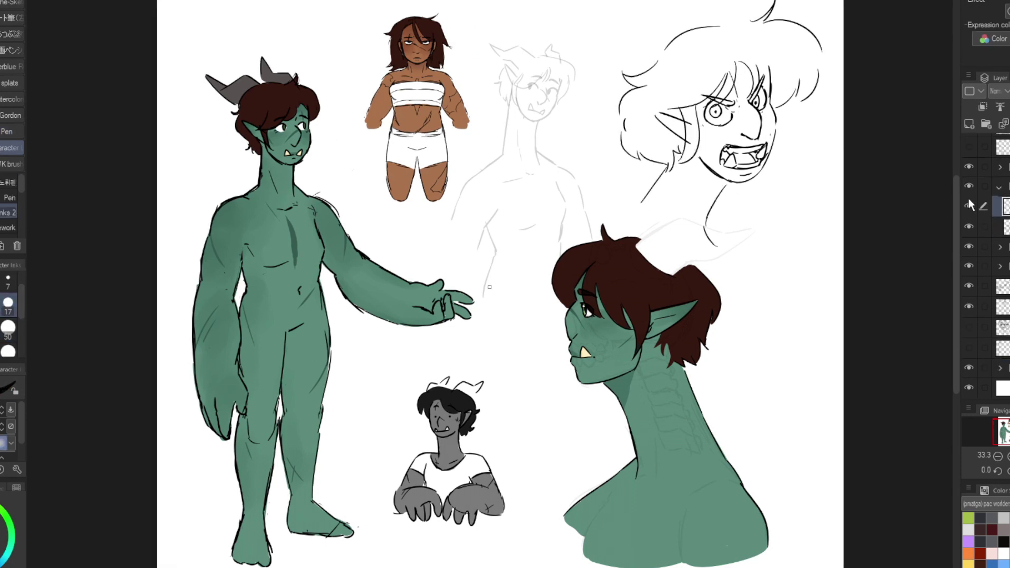
left_click_drag(706, 219, 726, 284)
key("h")
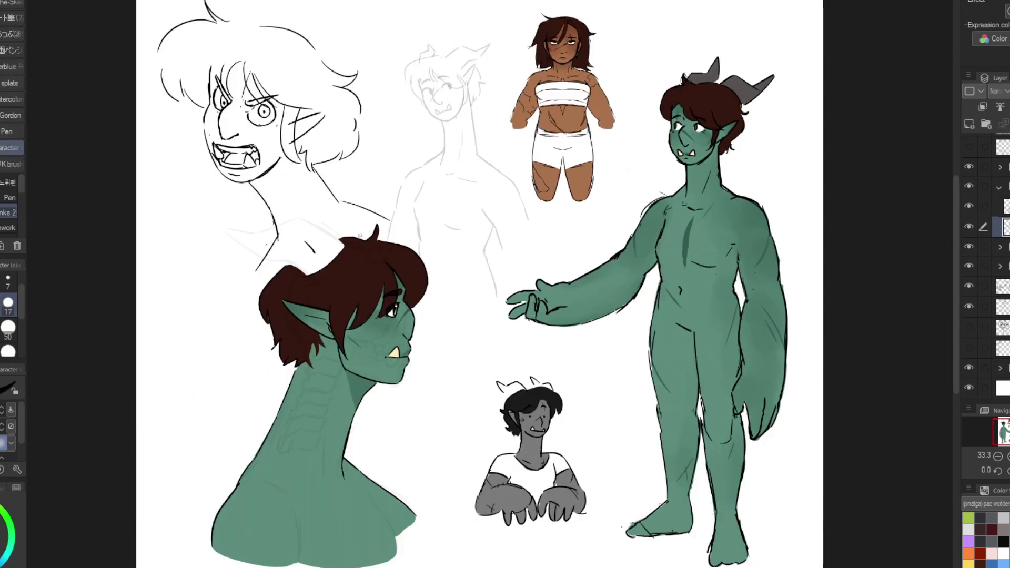
key("h")
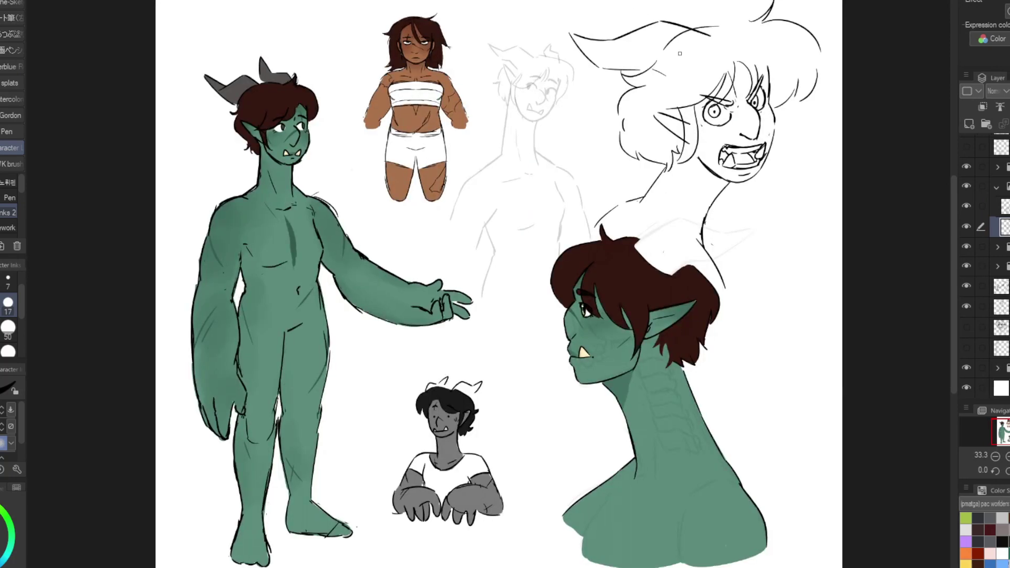
Step: Sketch a new small head beside the profile bust with a rounded outline, frowning face and pointed ear
scroll(556, 284, "up", 1)
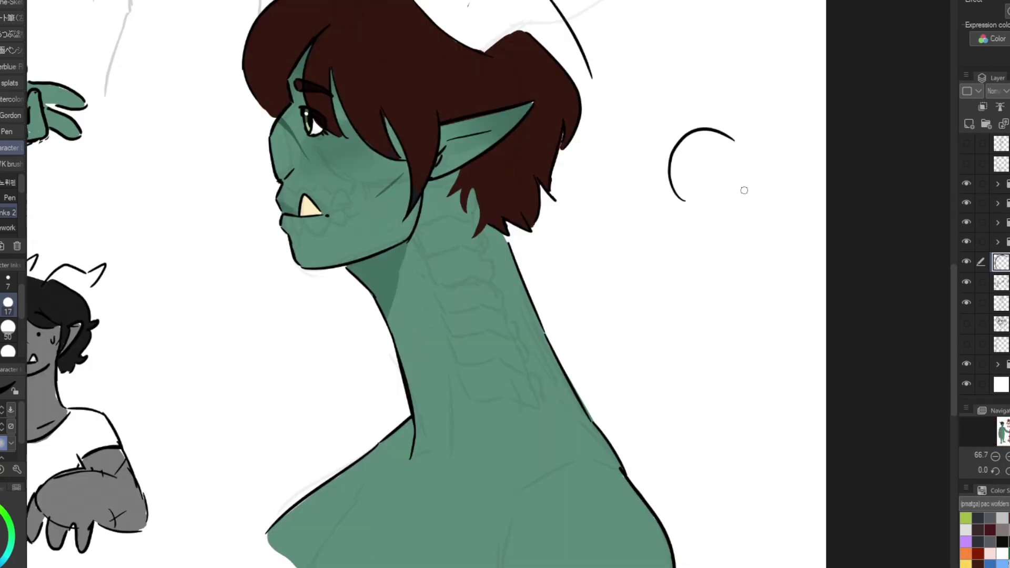
left_click_drag(675, 176, 753, 207)
left_click_drag(670, 199, 697, 252)
left_click_drag(710, 253, 739, 234)
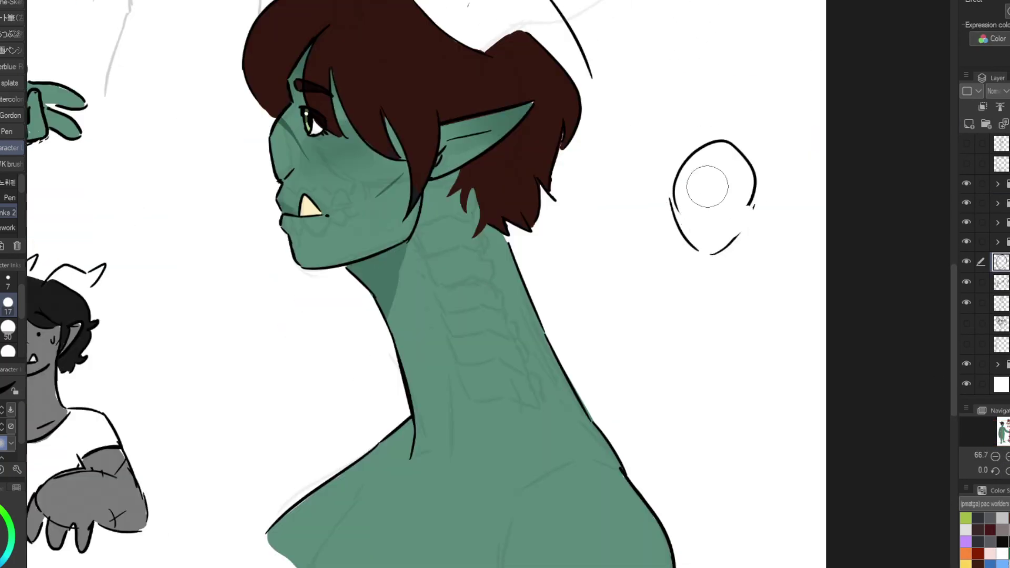
left_click_drag(704, 203, 705, 232)
mouse_move(698, 239)
left_mouse_down()
mouse_move(739, 233)
mouse_move(731, 251)
left_mouse_up()
key("ctrl+z")
left_click_drag(741, 232, 769, 193)
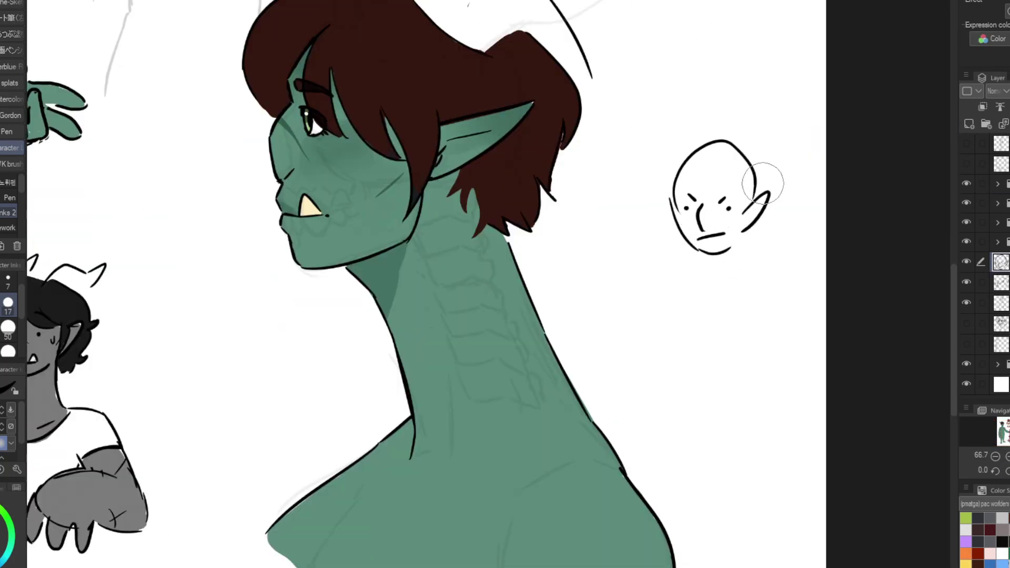
Step: Open the top of the new small head's outline and draw two tiny forehead horns with hair between them
left_click_drag(684, 170, 694, 161)
mouse_move(726, 163)
left_mouse_down()
mouse_move(741, 165)
mouse_move(732, 163)
left_mouse_up()
key("ctrl+z")
key("ctrl+z")
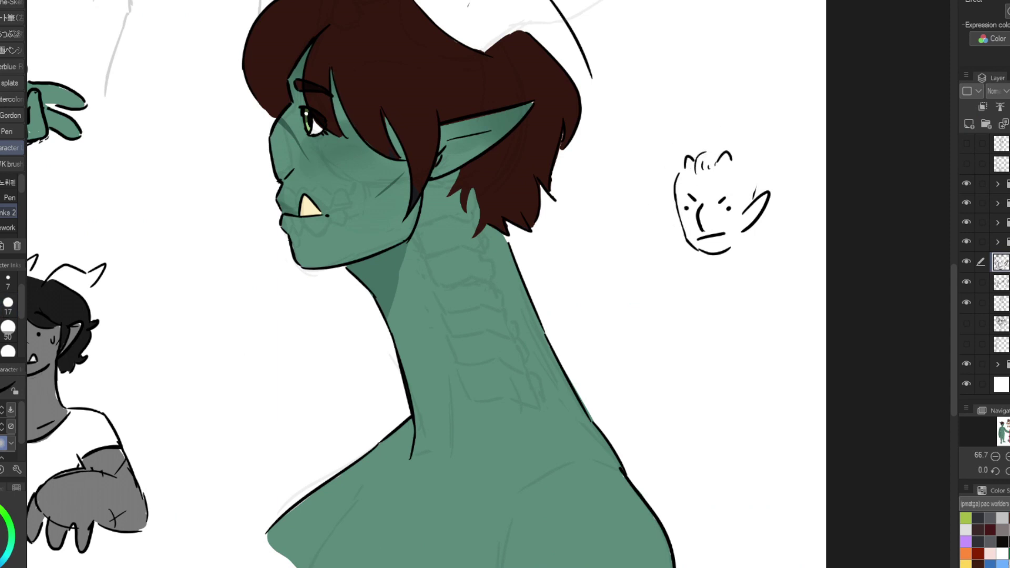
left_click_drag(679, 207, 686, 243)
Step: Redraw the new small head's side contour and ear, and add a pair of large pointed horns above it
key("h")
left_click_drag(262, 154, 237, 234)
left_click_drag(224, 176, 247, 234)
left_click_drag(245, 160, 294, 158)
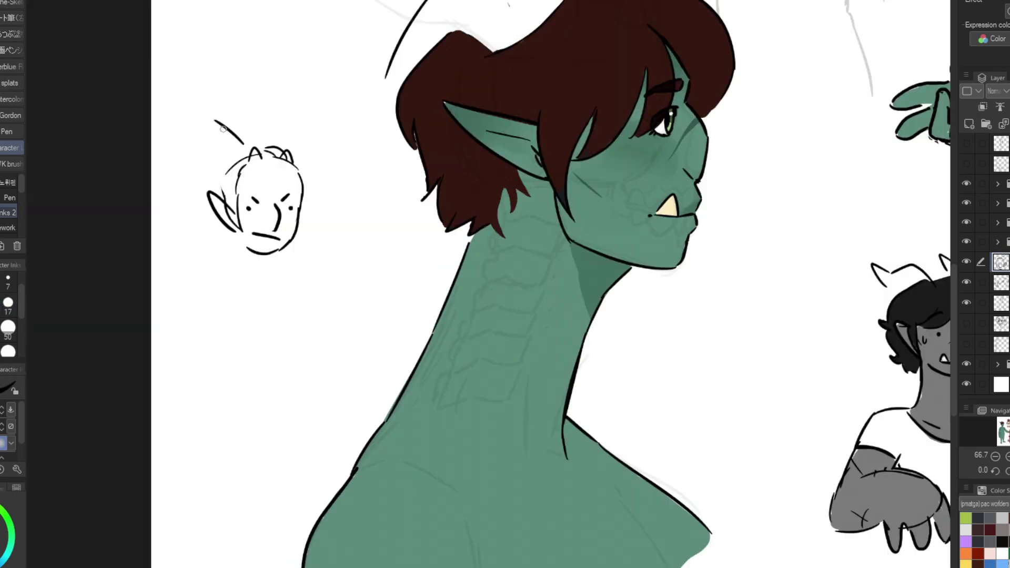
left_click_drag(222, 128, 195, 152)
key("h")
Step: Draw tufted hair strands around both sides of the new small head and behind its ear
left_click_drag(734, 169, 742, 231)
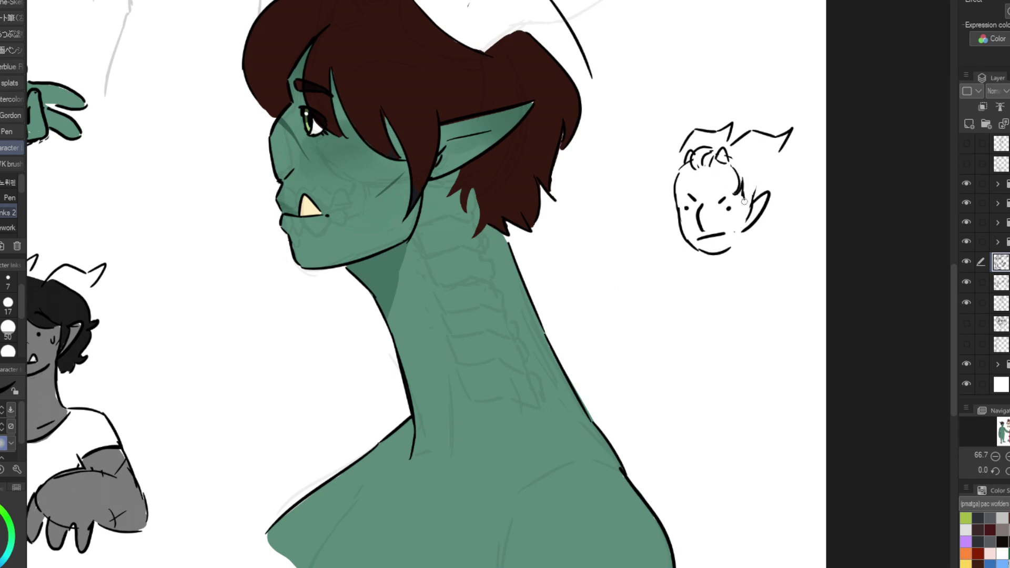
left_click_drag(746, 198, 741, 234)
left_click_drag(681, 150, 660, 205)
left_click_drag(795, 168, 778, 190)
left_click_drag(786, 204, 769, 229)
Step: Draw the neck and sloping shoulder lines below the new small head
left_click_drag(718, 257, 723, 299)
left_click_drag(755, 237, 810, 318)
left_click_drag(716, 308, 682, 329)
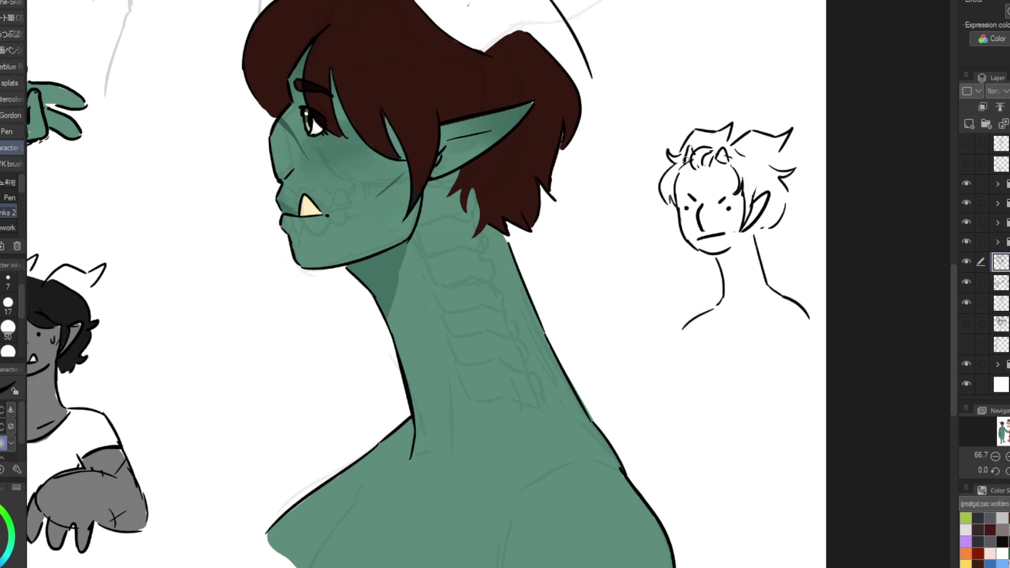
key("ctrl+minus")
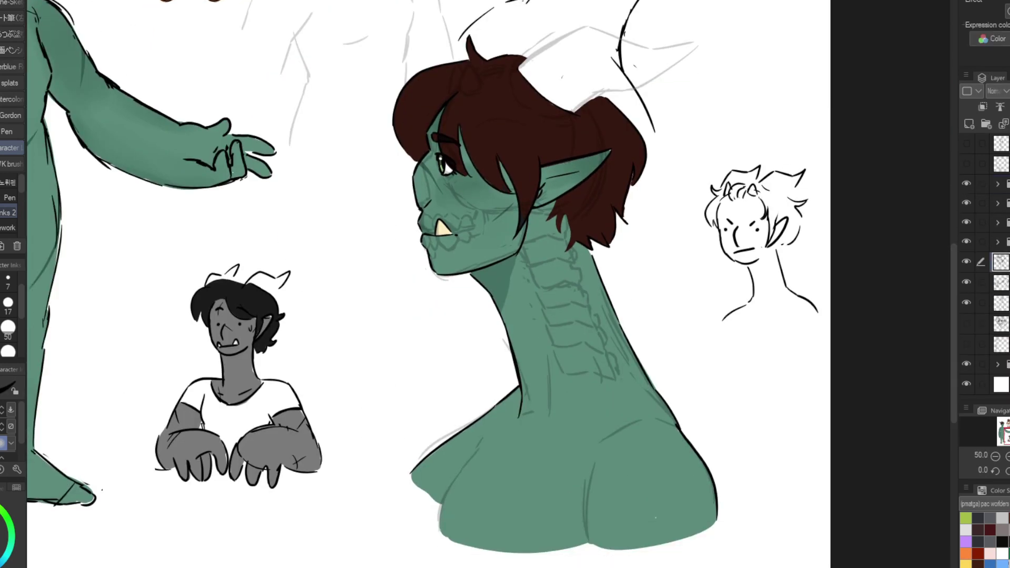
Step: Blend darker green watercolour shading over the profile bust's back and shoulders on its skin layer
key("h")
key("h")
key("ctrl+minus")
left_click(533, 296, "ctrl+shift")
scroll(532, 296, "up", 2)
scroll(631, 315, "up", 1)
mouse_move(642, 505)
left_mouse_down()
mouse_move(721, 557)
mouse_move(705, 521)
left_mouse_up()
mouse_move(662, 463)
left_mouse_down()
mouse_move(584, 449)
mouse_move(716, 515)
mouse_move(599, 531)
left_mouse_up()
scroll(594, 463, "down", 3)
left_click_drag(634, 386, 662, 463)
Step: Add dark green Pen marks to the profile bust's back and deepen the watercolour shading near its lower edge
left_click(10, 131)
left_click(8, 182)
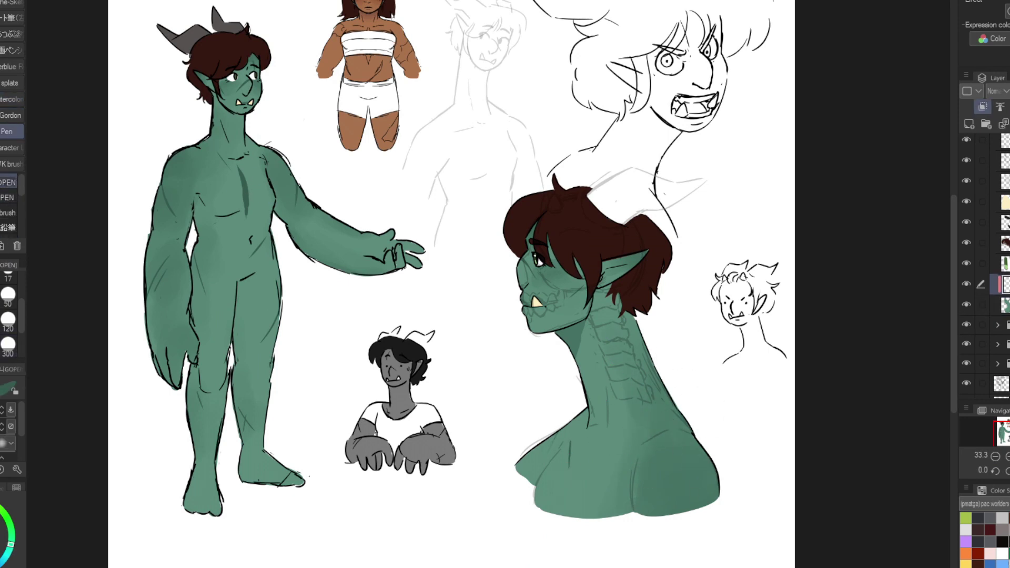
key("alt+bracketright")
key("alt+bracketright")
key("alt+bracketright")
key("alt+bracketright")
key("alt+bracketright")
key("b")
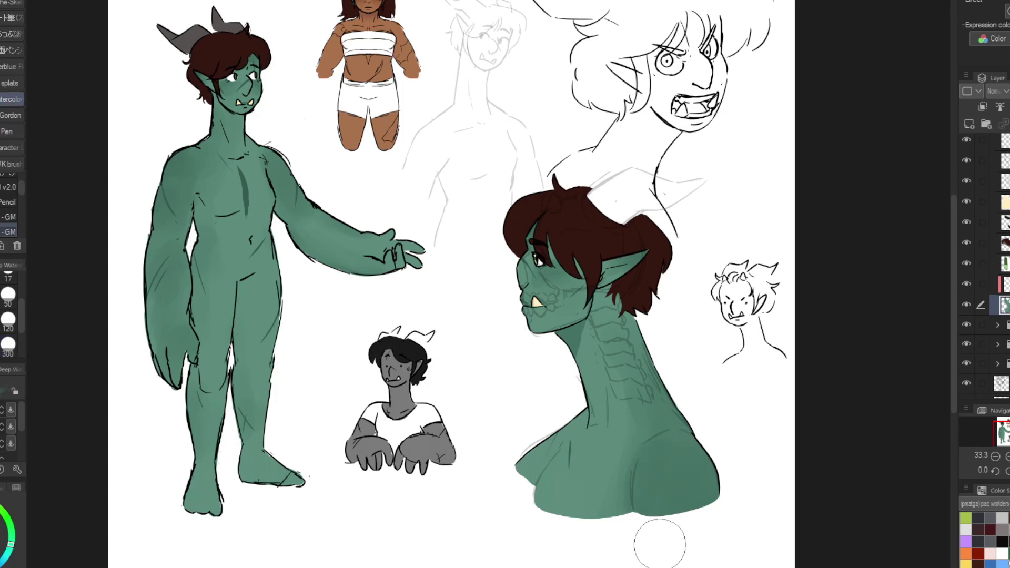
key("p")
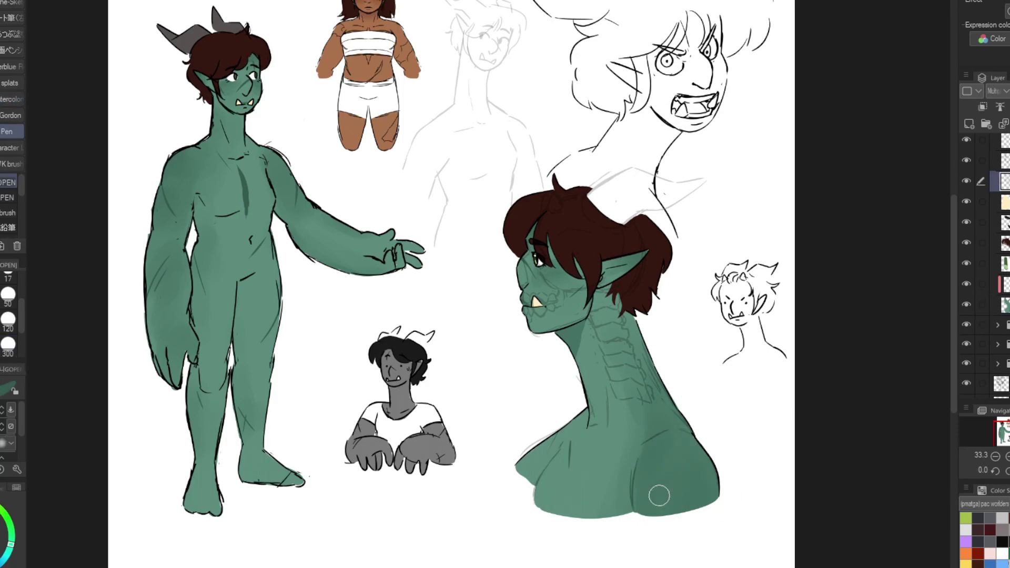
Step: Label the new small head's tiny forehead horns with the text "liddol horns :)" and an arrow pointing at them
key("p")
scroll(747, 284, "up", 2)
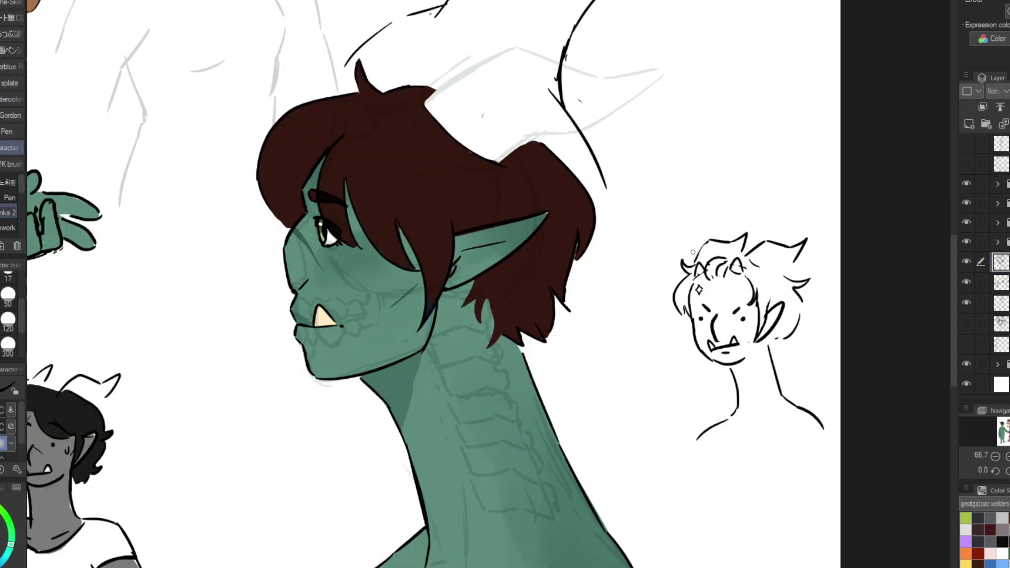
key("t")
left_click(660, 196)
type("liddol horns :)k")
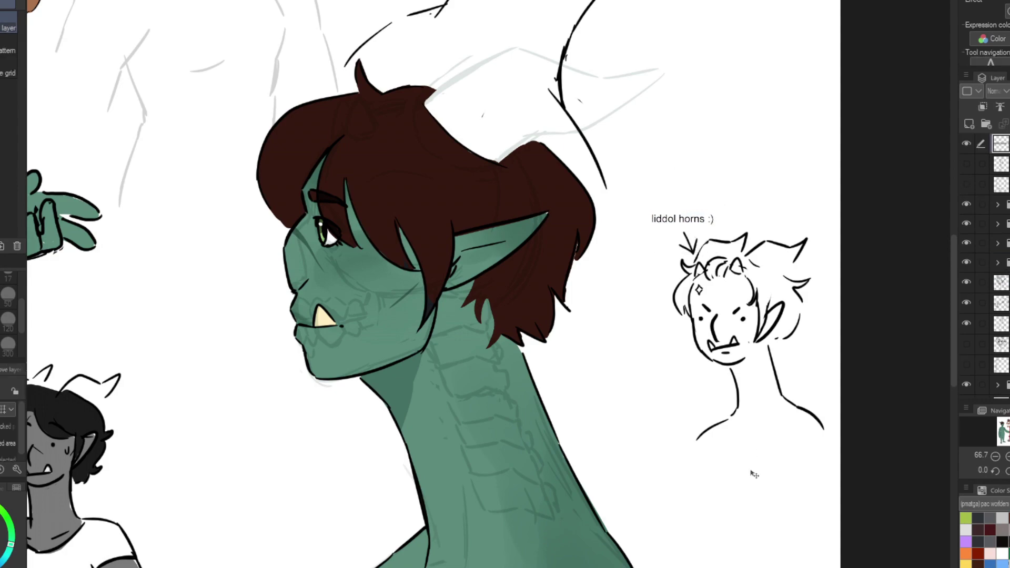